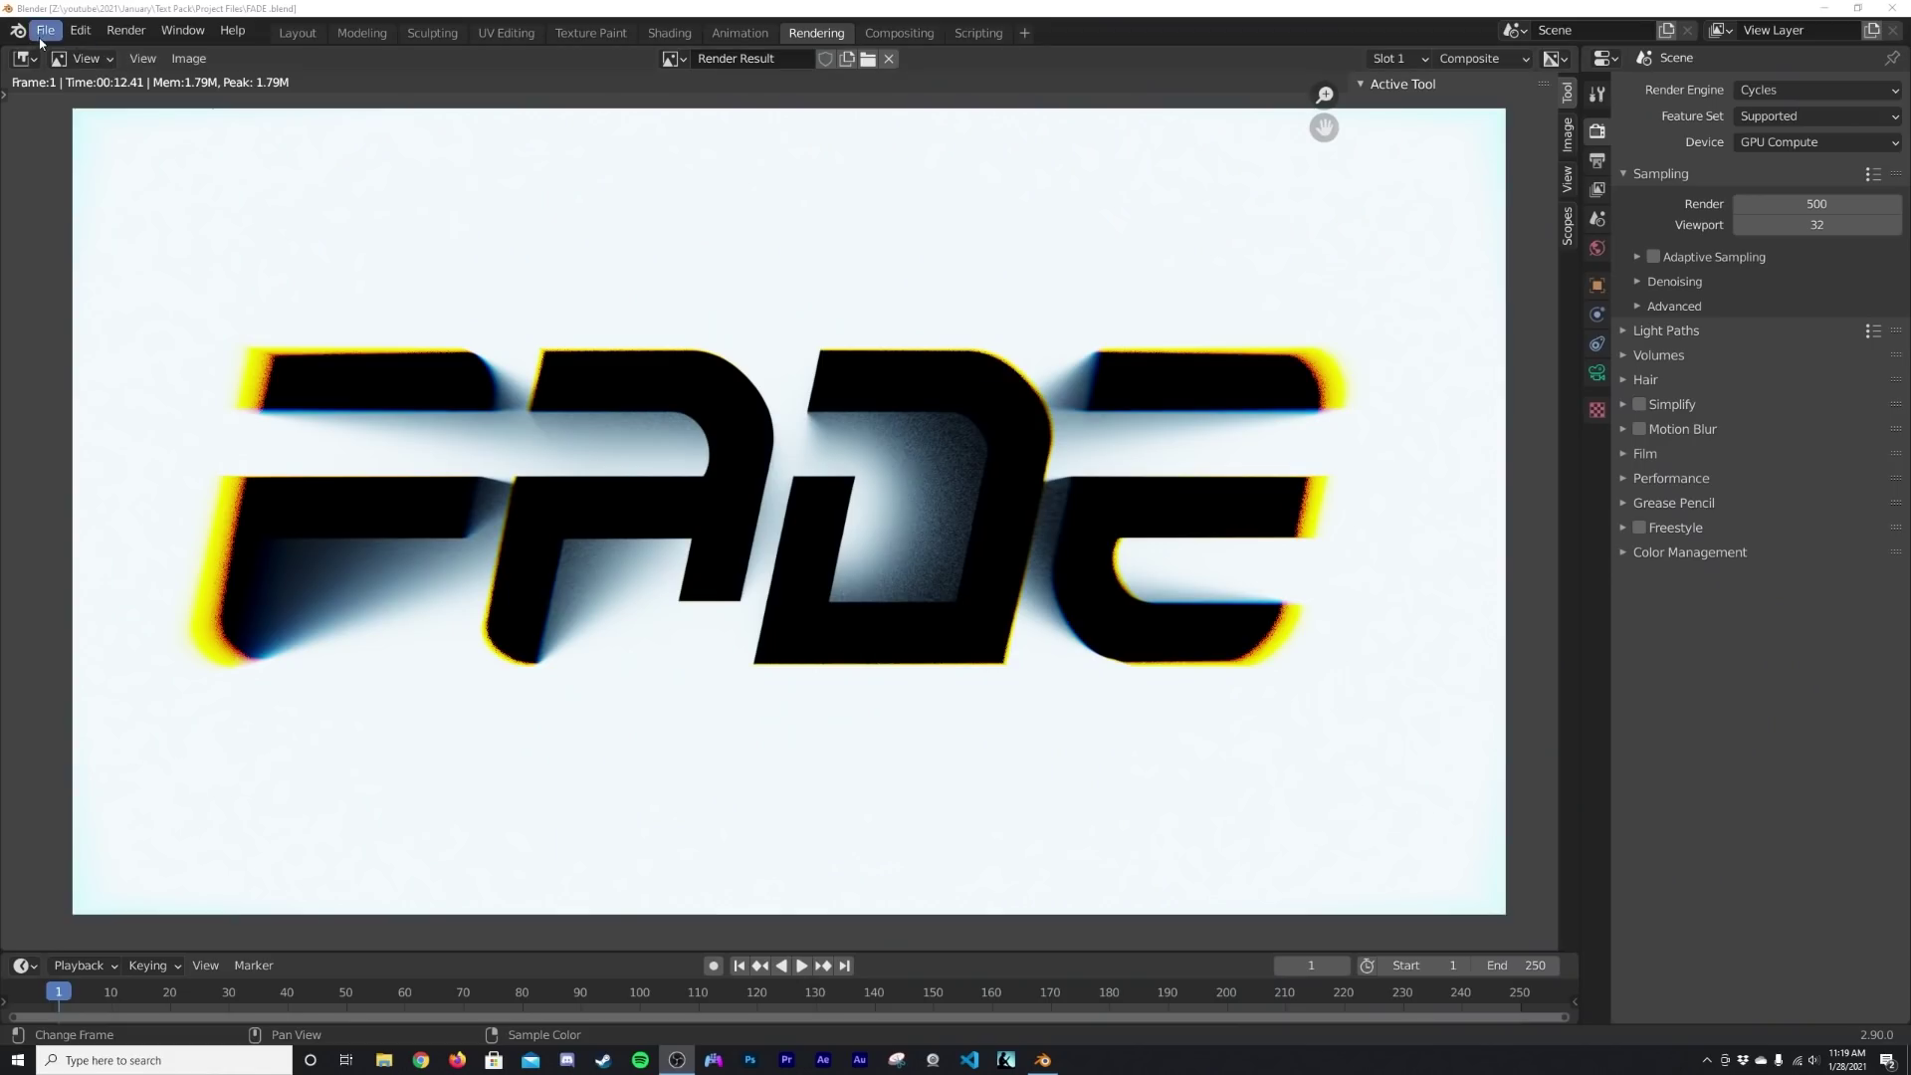
- Start a new General project file
click(44, 31)
mouse_move(70, 54)
click(279, 53)
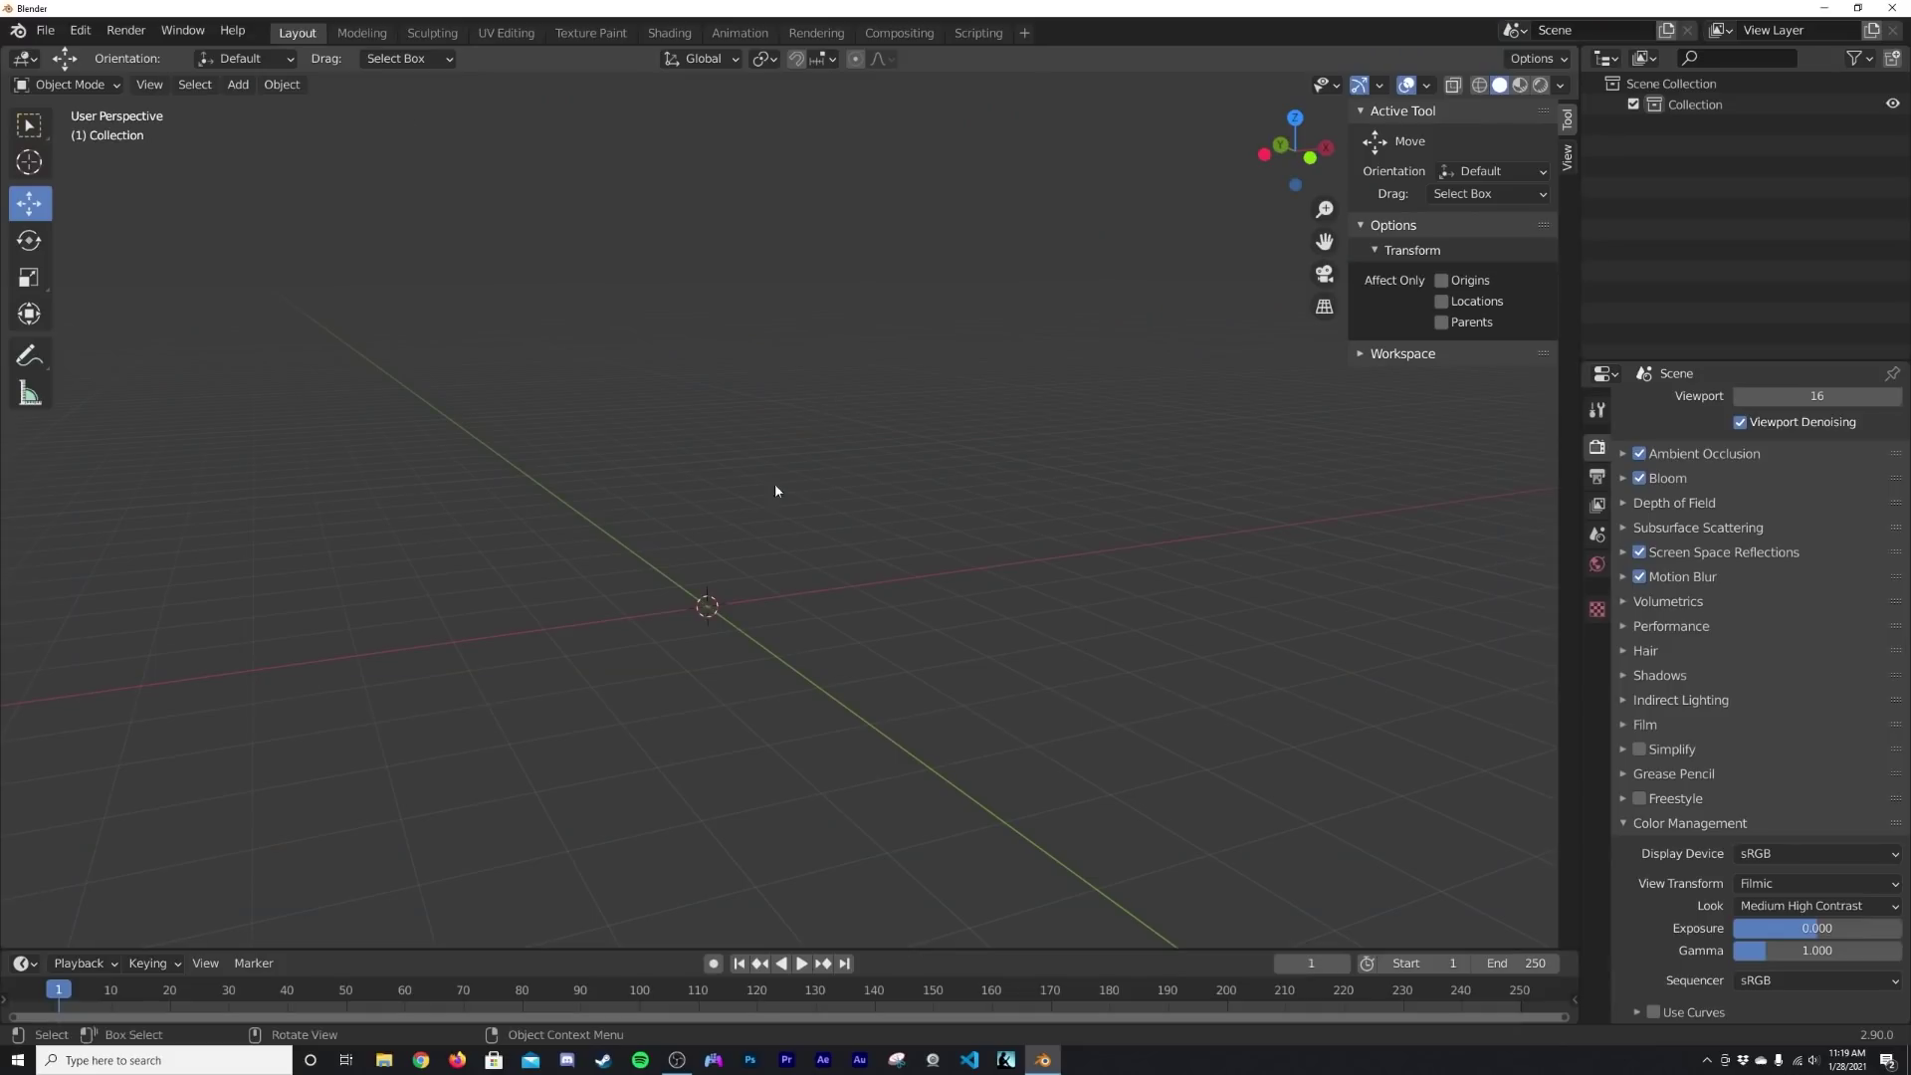
- Add a text object at the origin of the empty scene
middle_drag(776, 490, 728, 536)
key(shift+a)
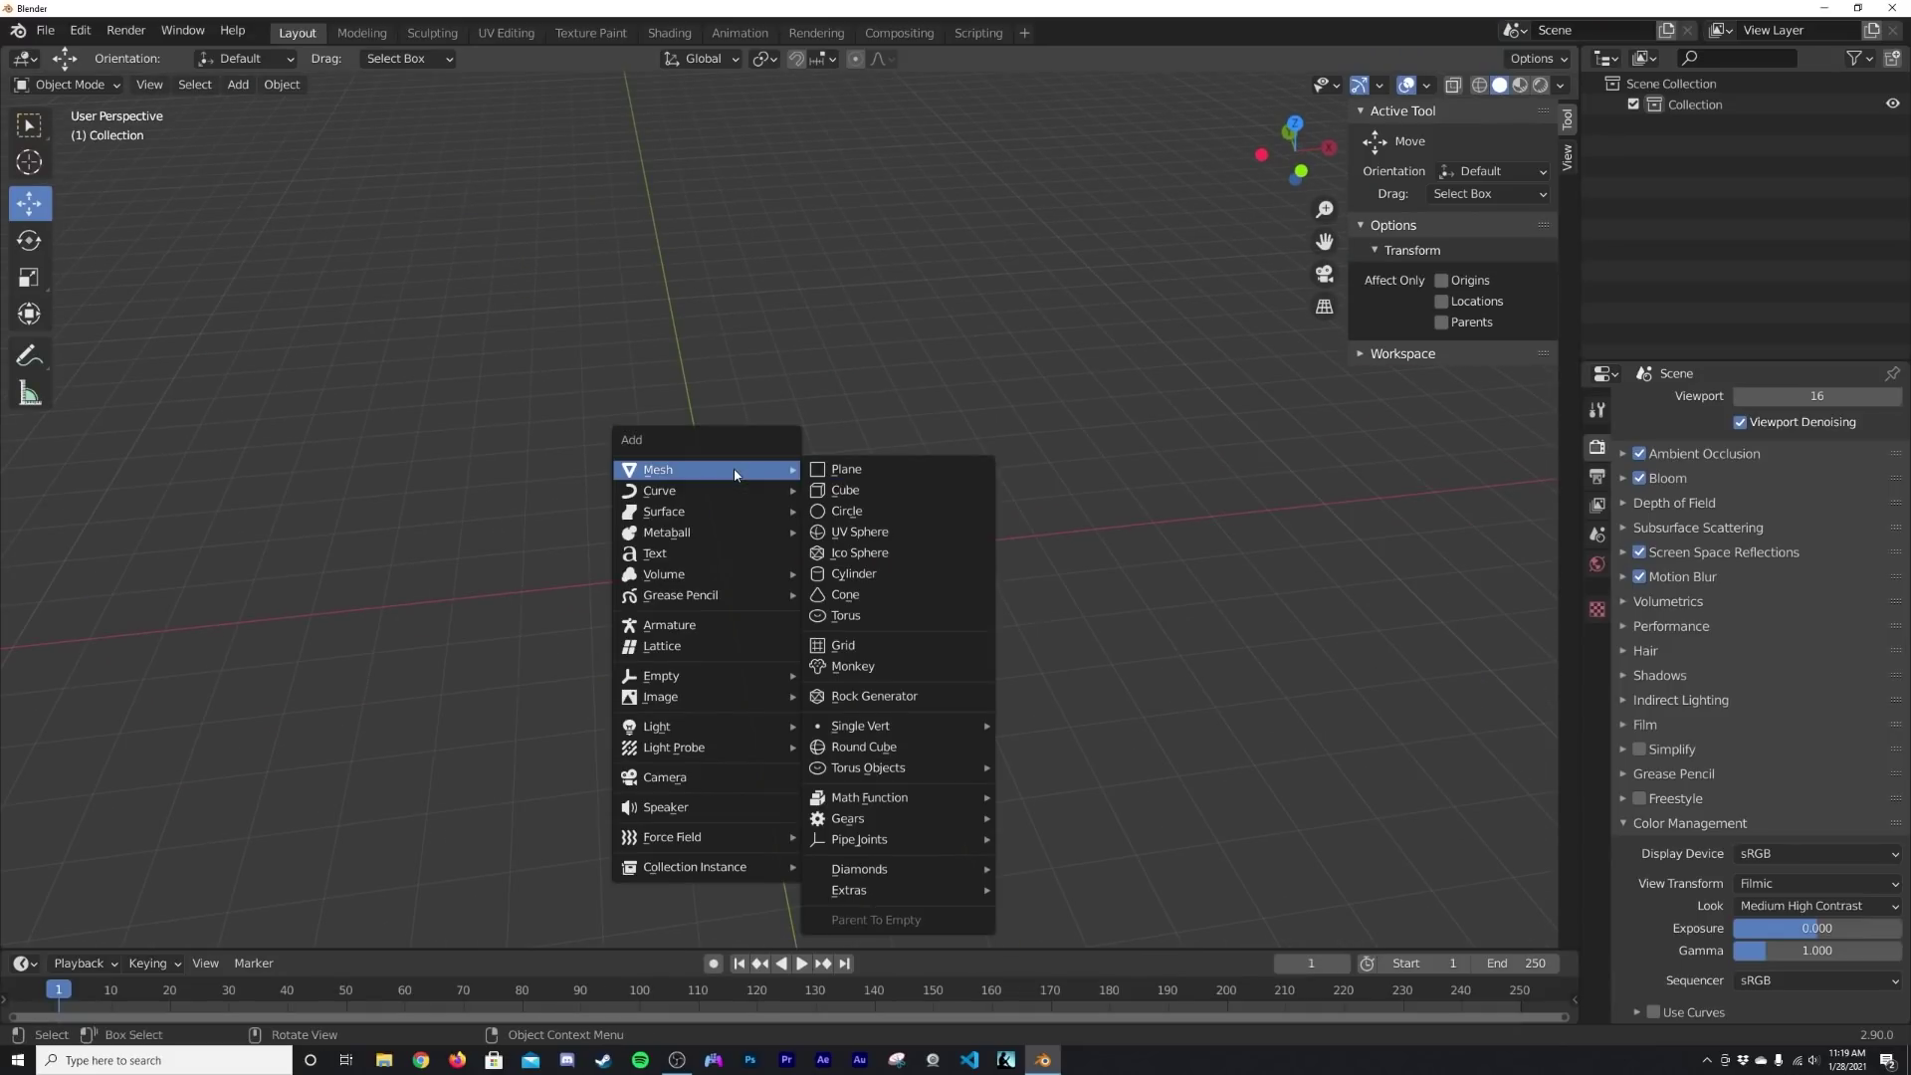
click(685, 556)
middle_drag(904, 554, 930, 602)
scroll(918, 613, up, 6)
- Replace the text object's content with TEXT in capital letters
key(Tab)
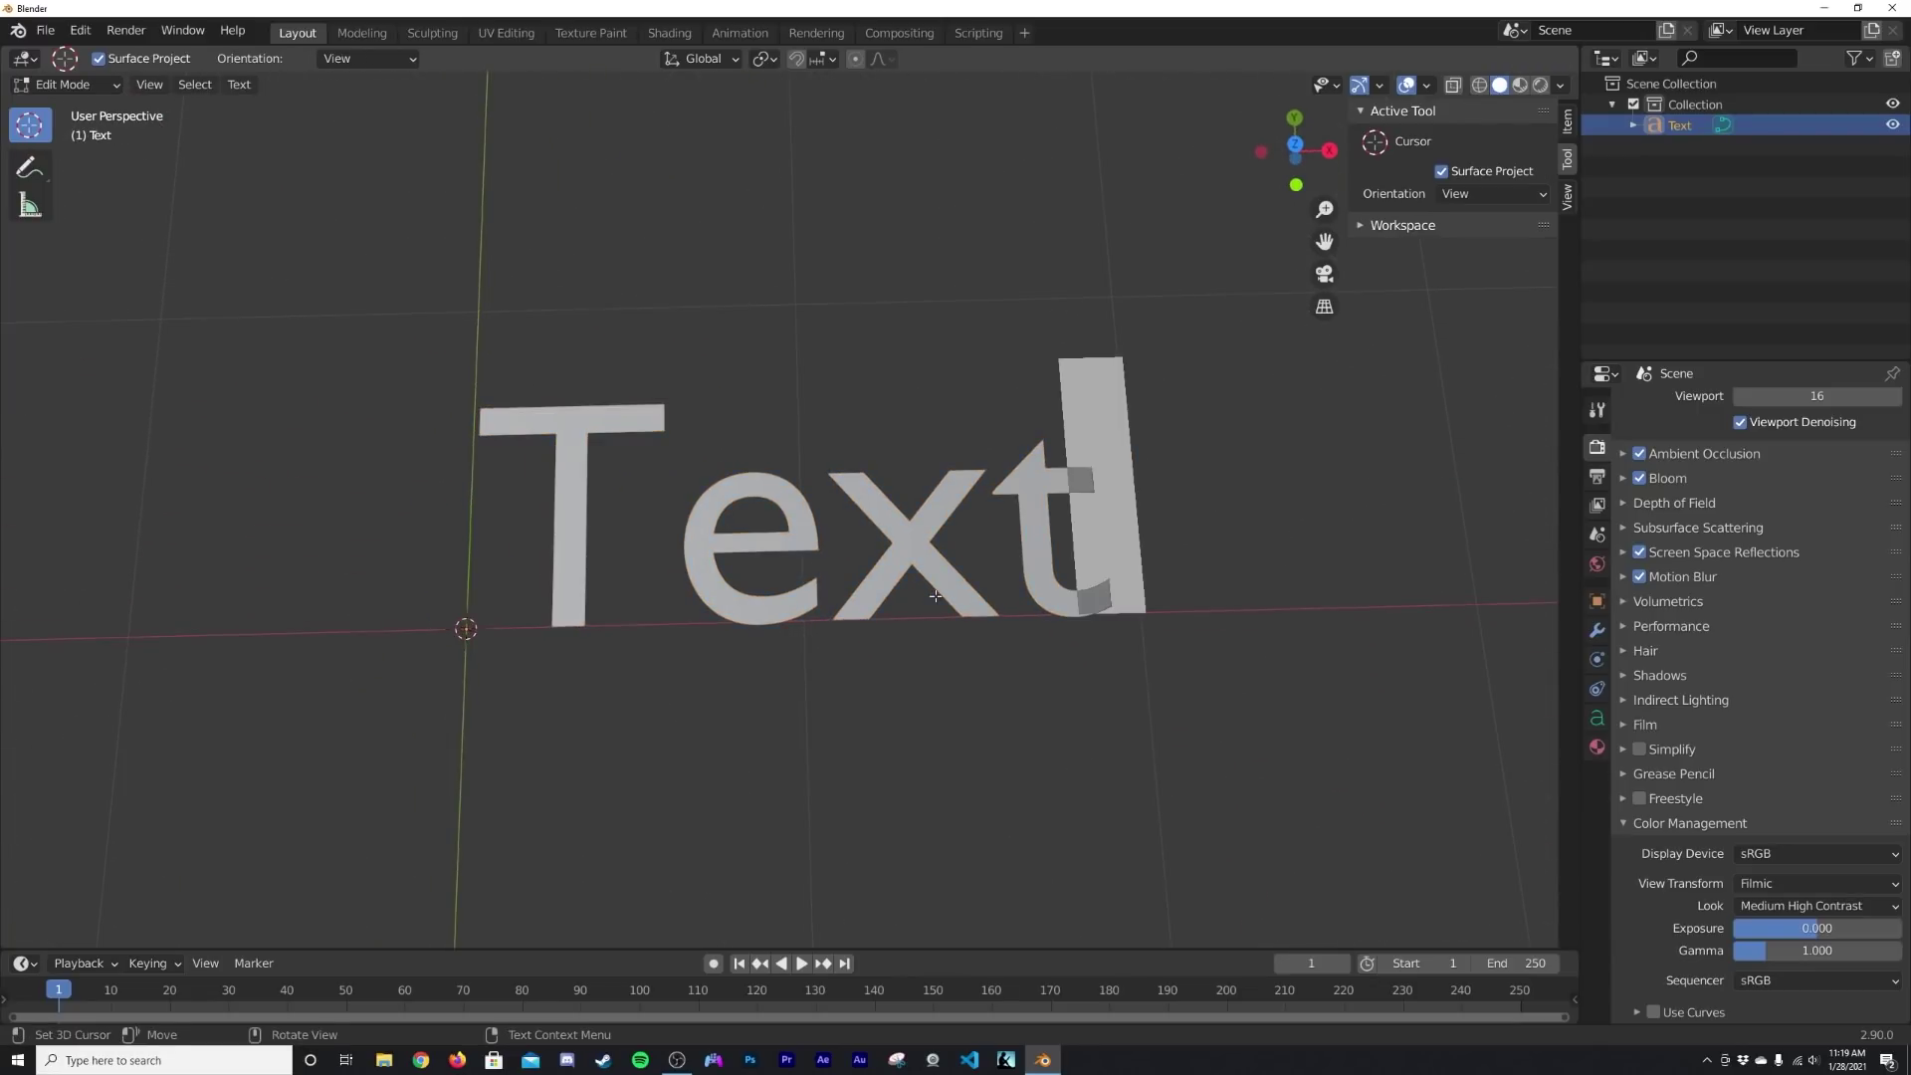
key(BackSpace)
key(BackSpace)
key(BackSpace)
key(BackSpace)
text(T)
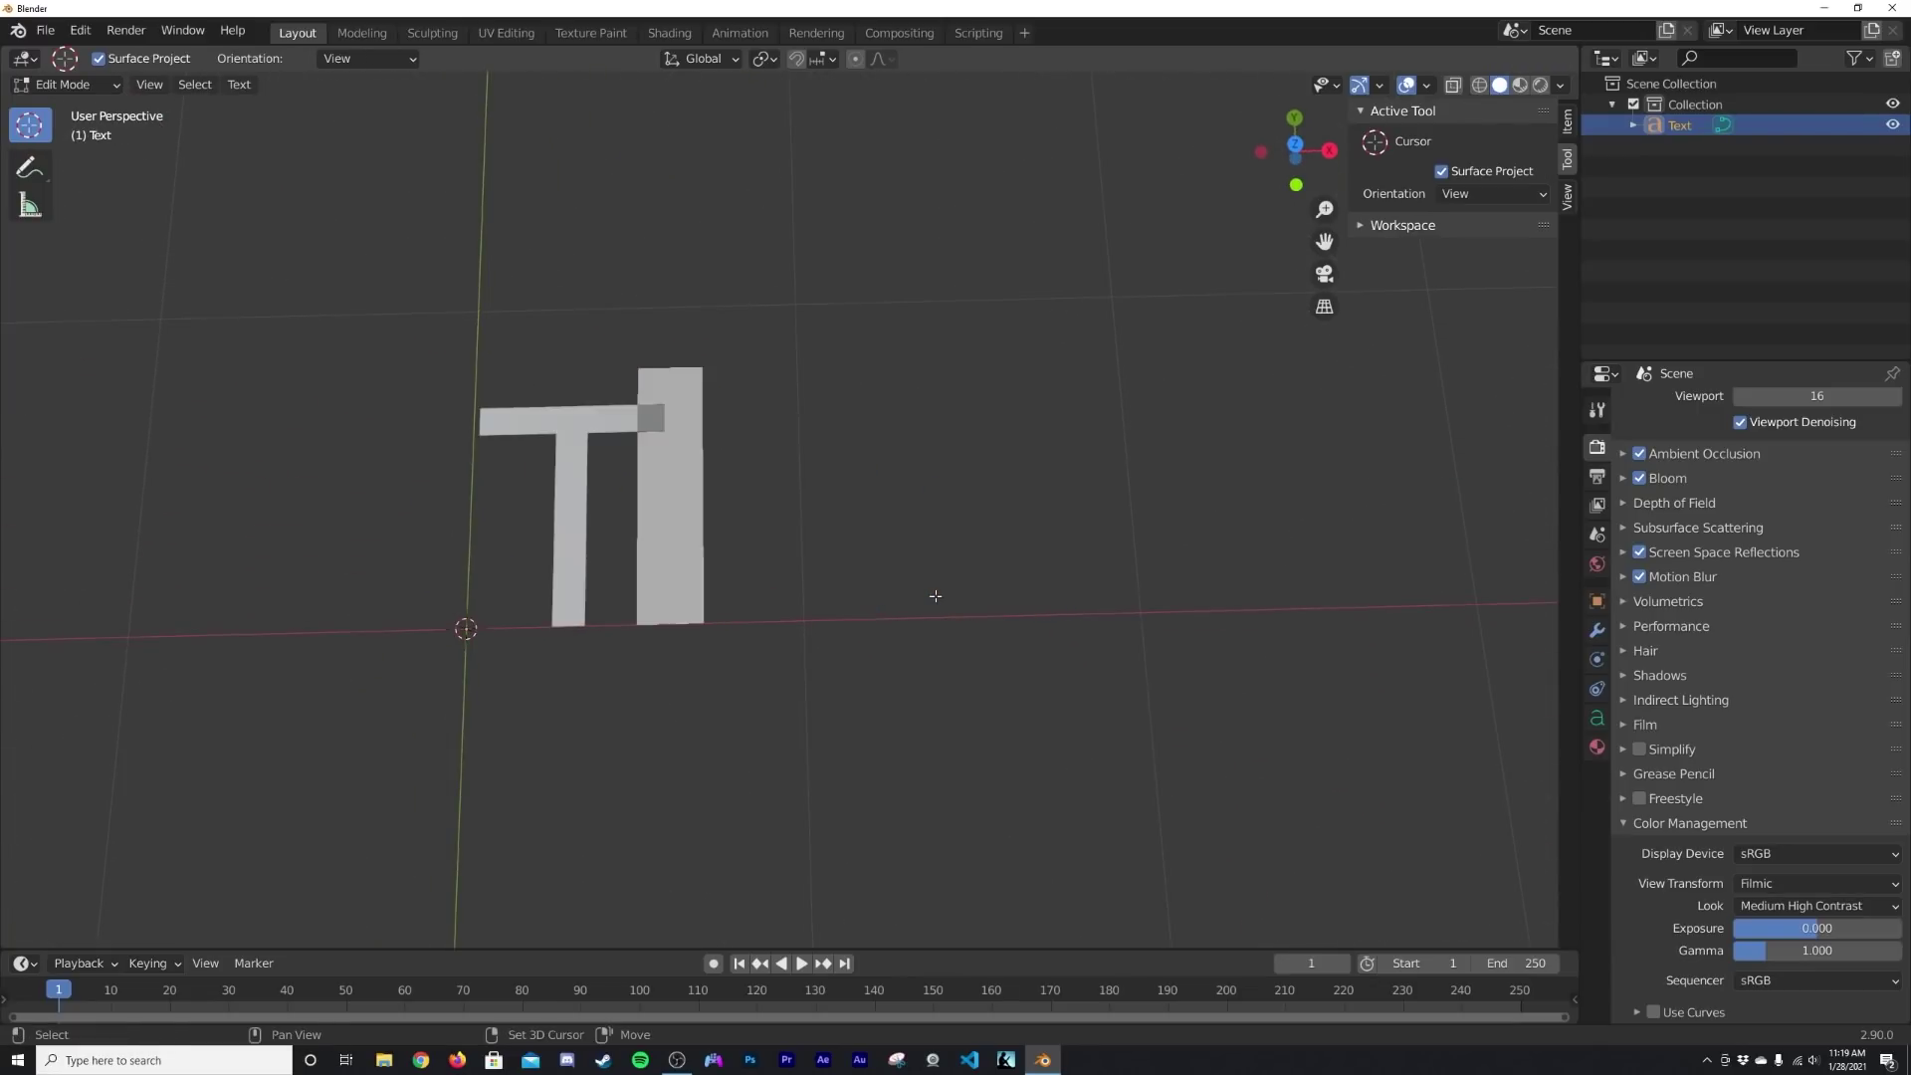
text(EXT)
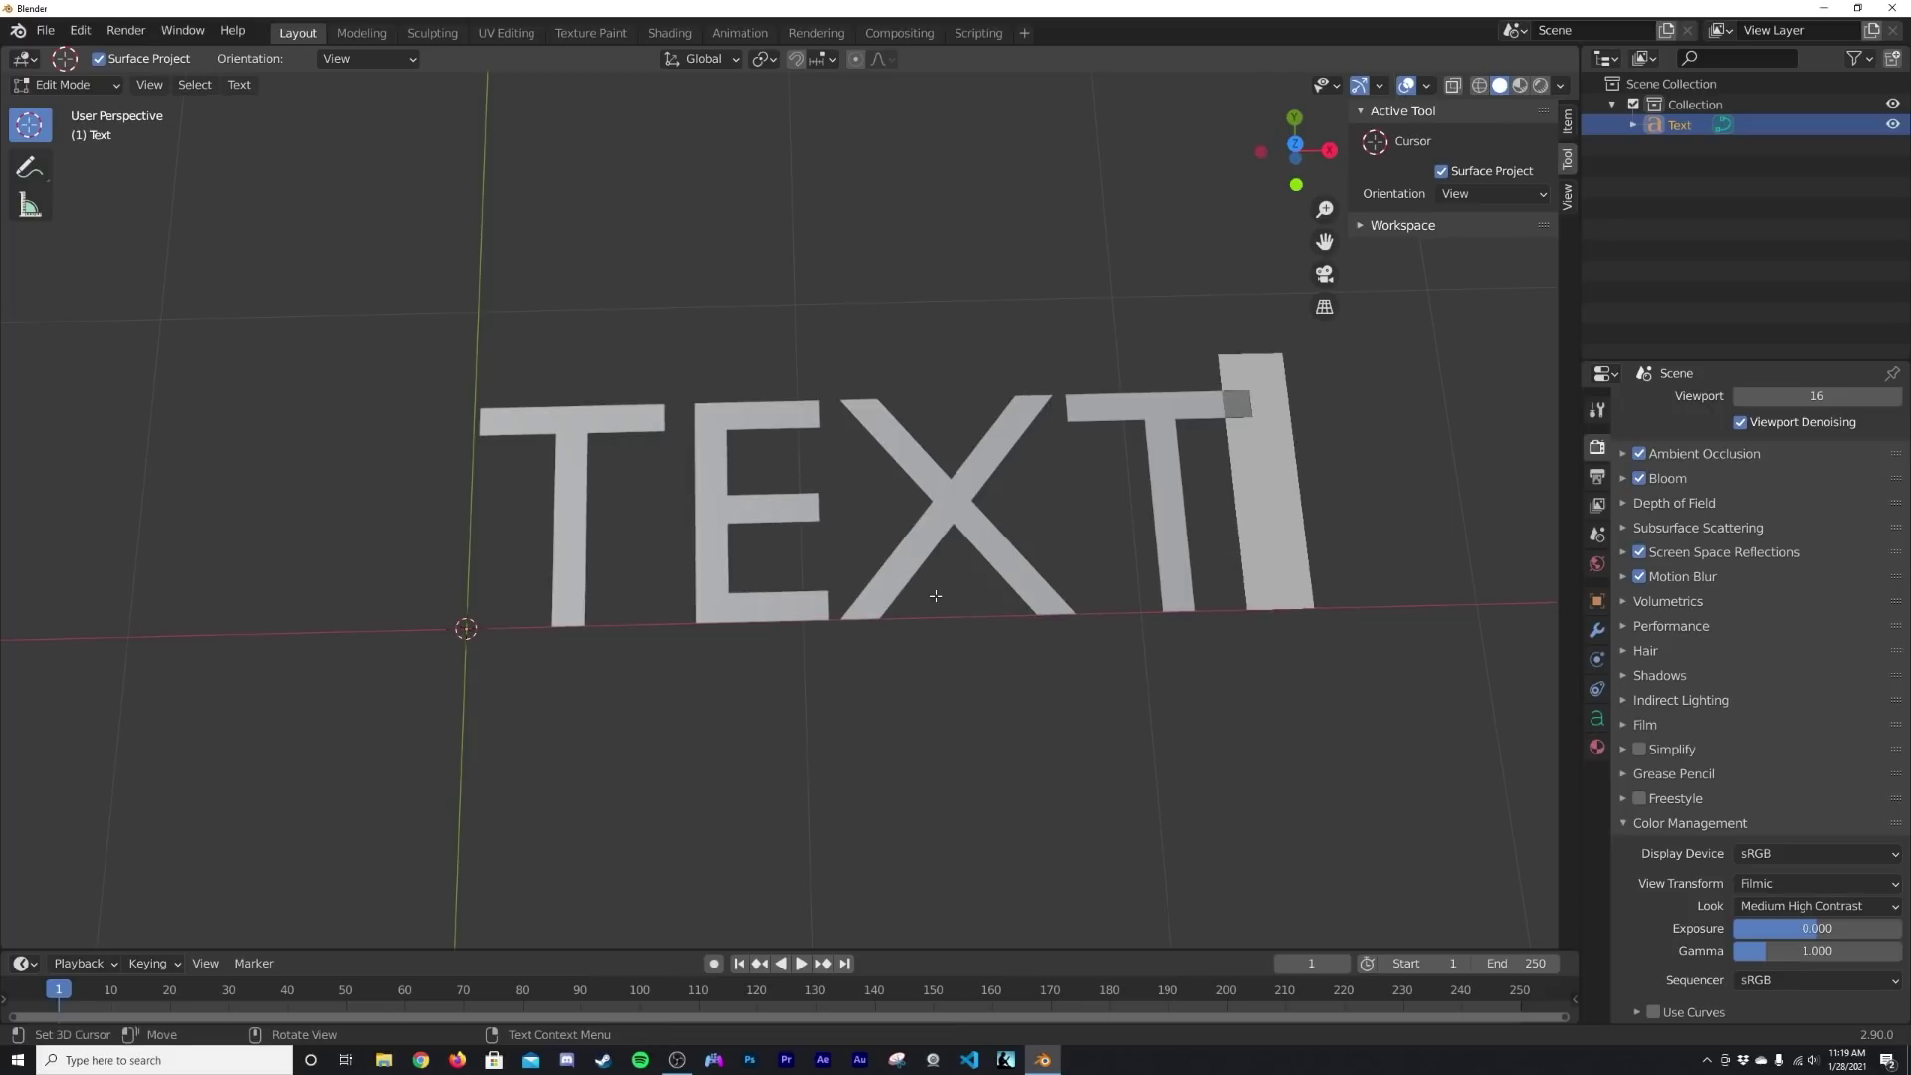
key(Tab)
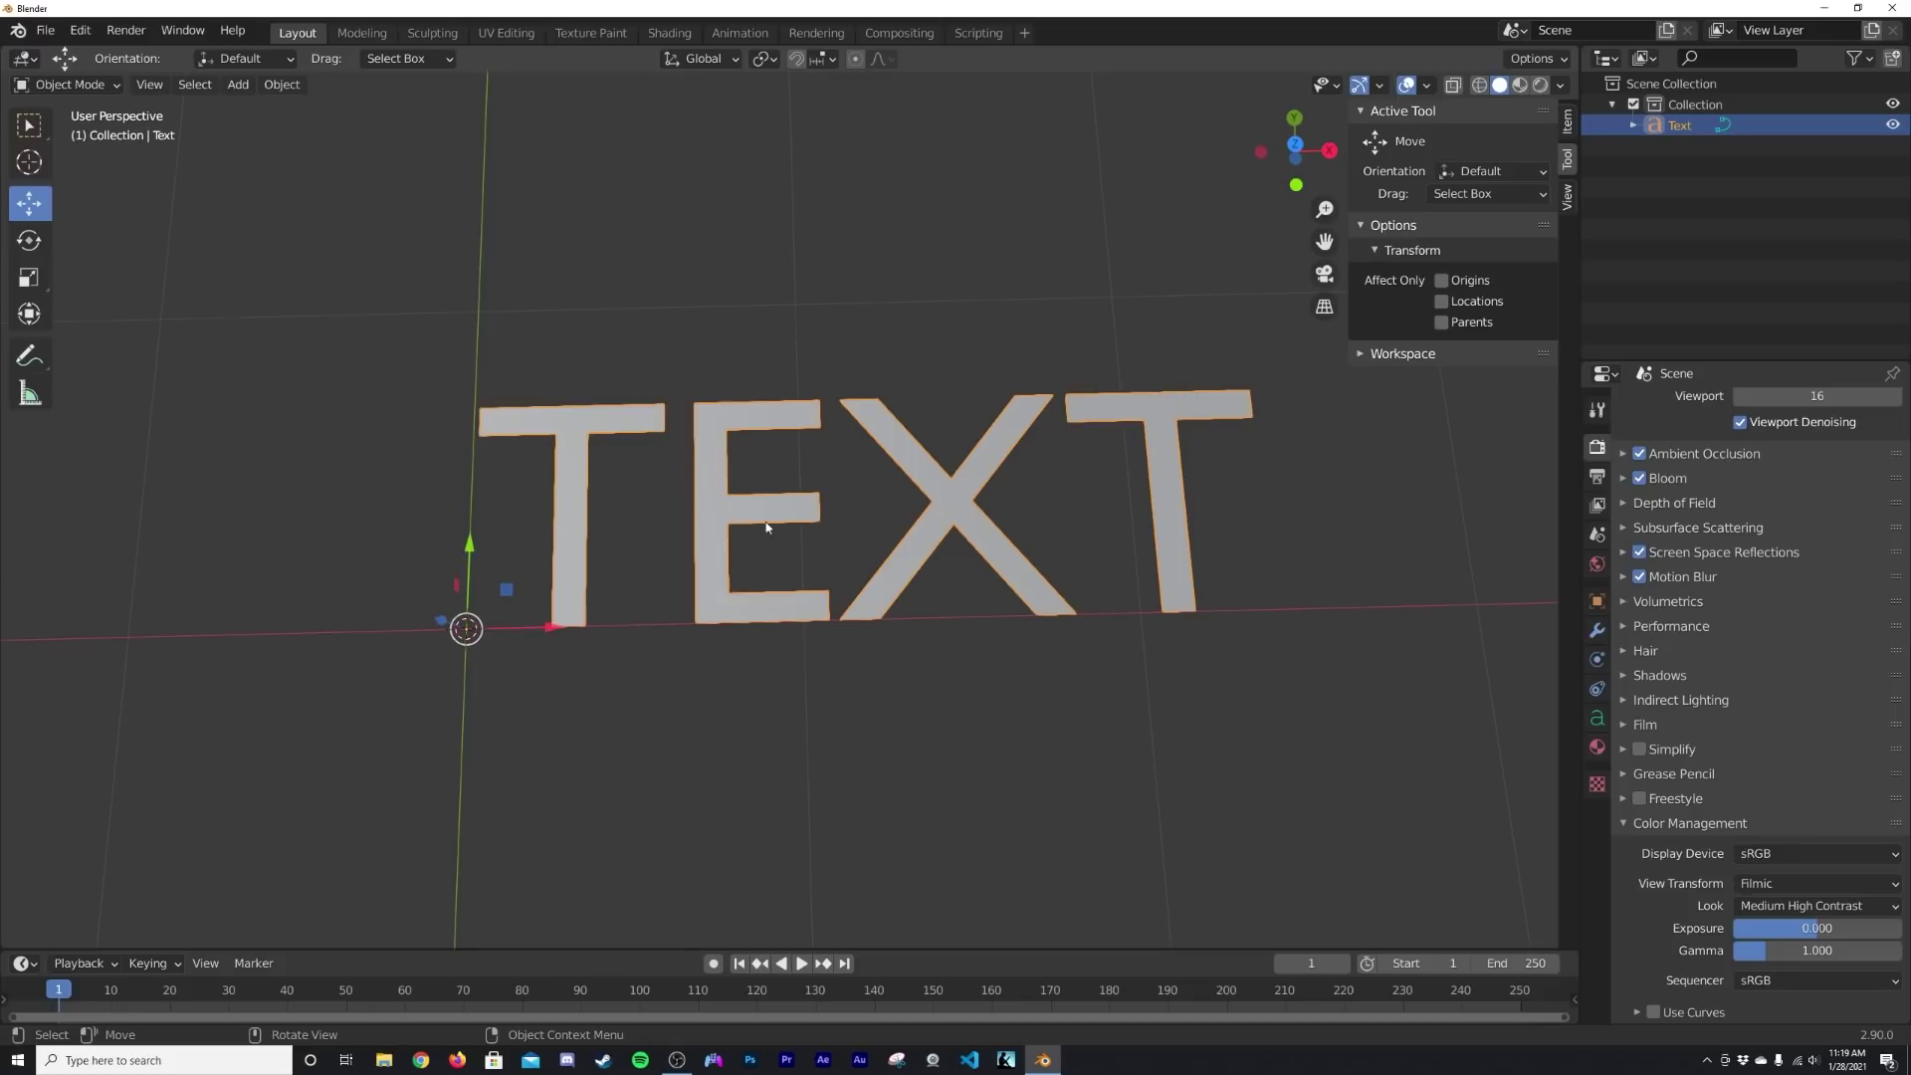
- Set the text's horizontal and vertical paragraph alignment to Center
click(1598, 718)
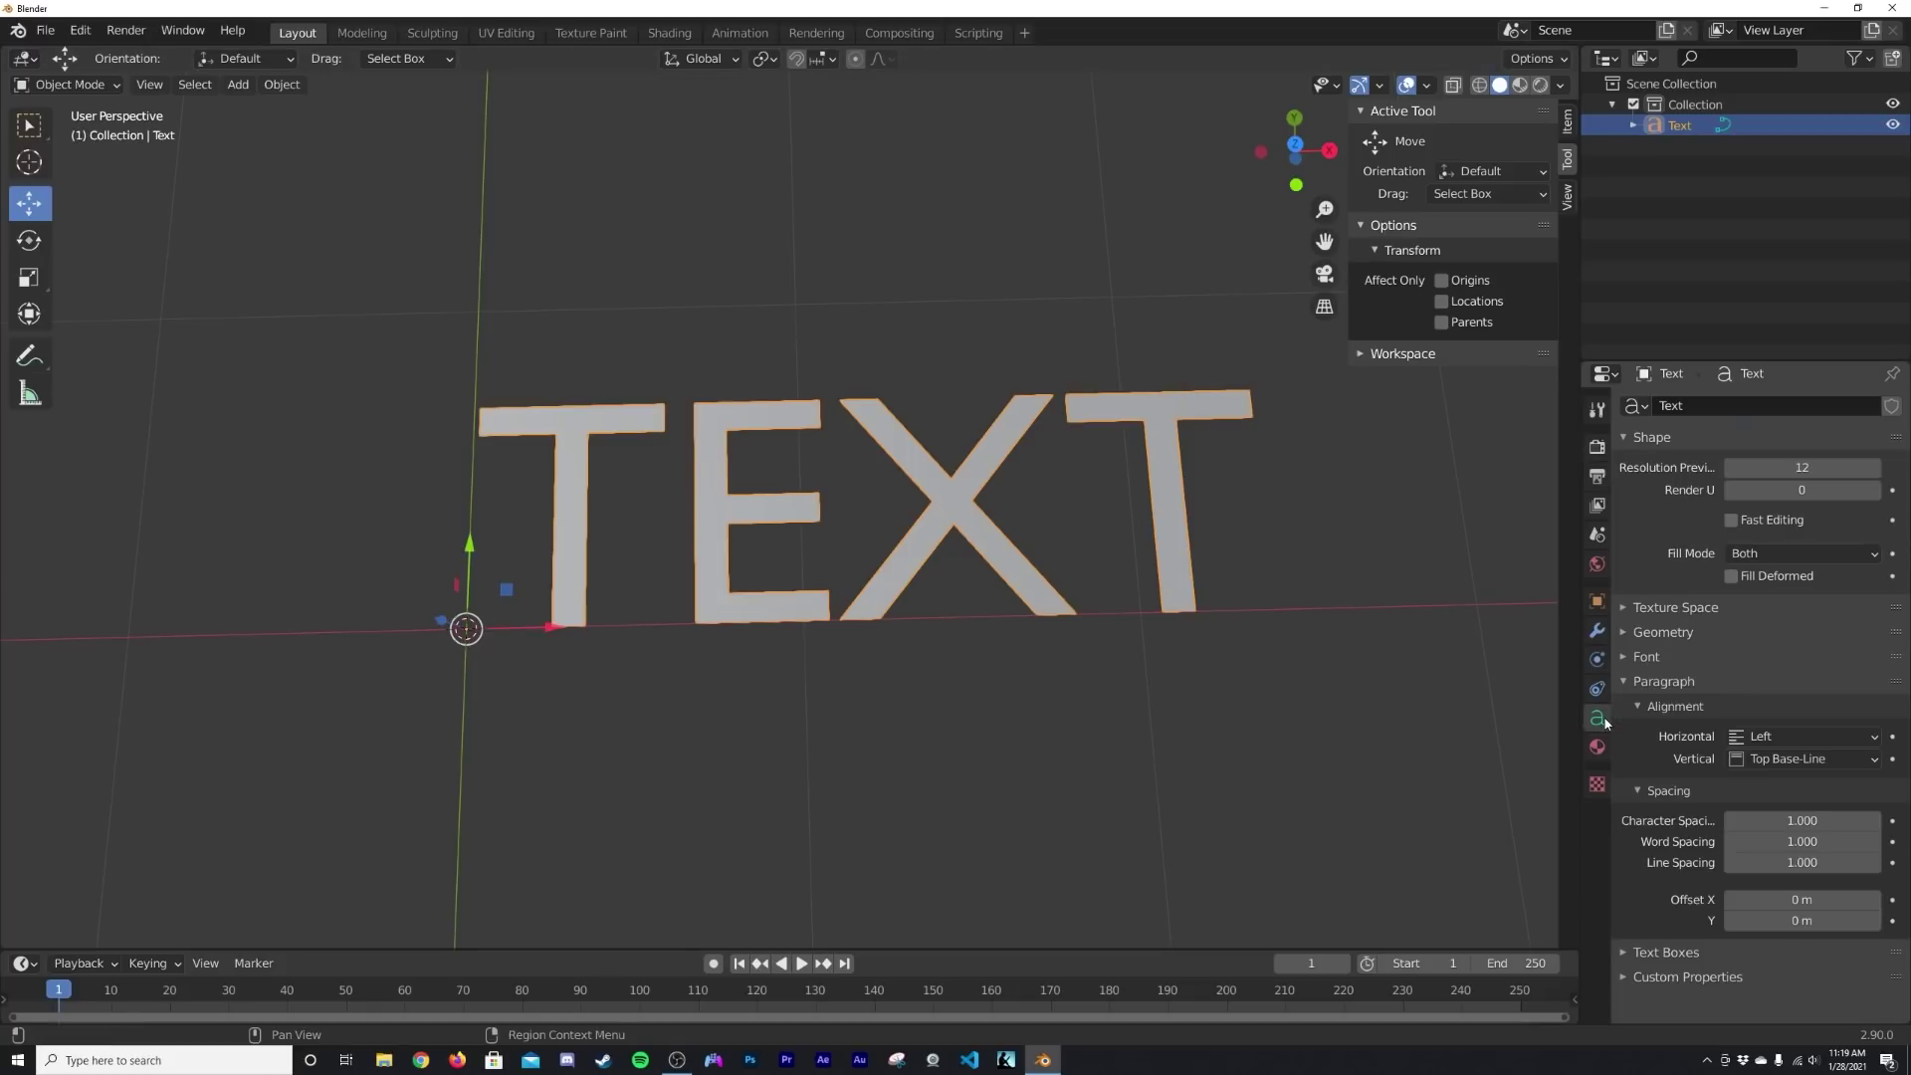
click(1733, 733)
click(1782, 737)
click(1786, 785)
click(1785, 762)
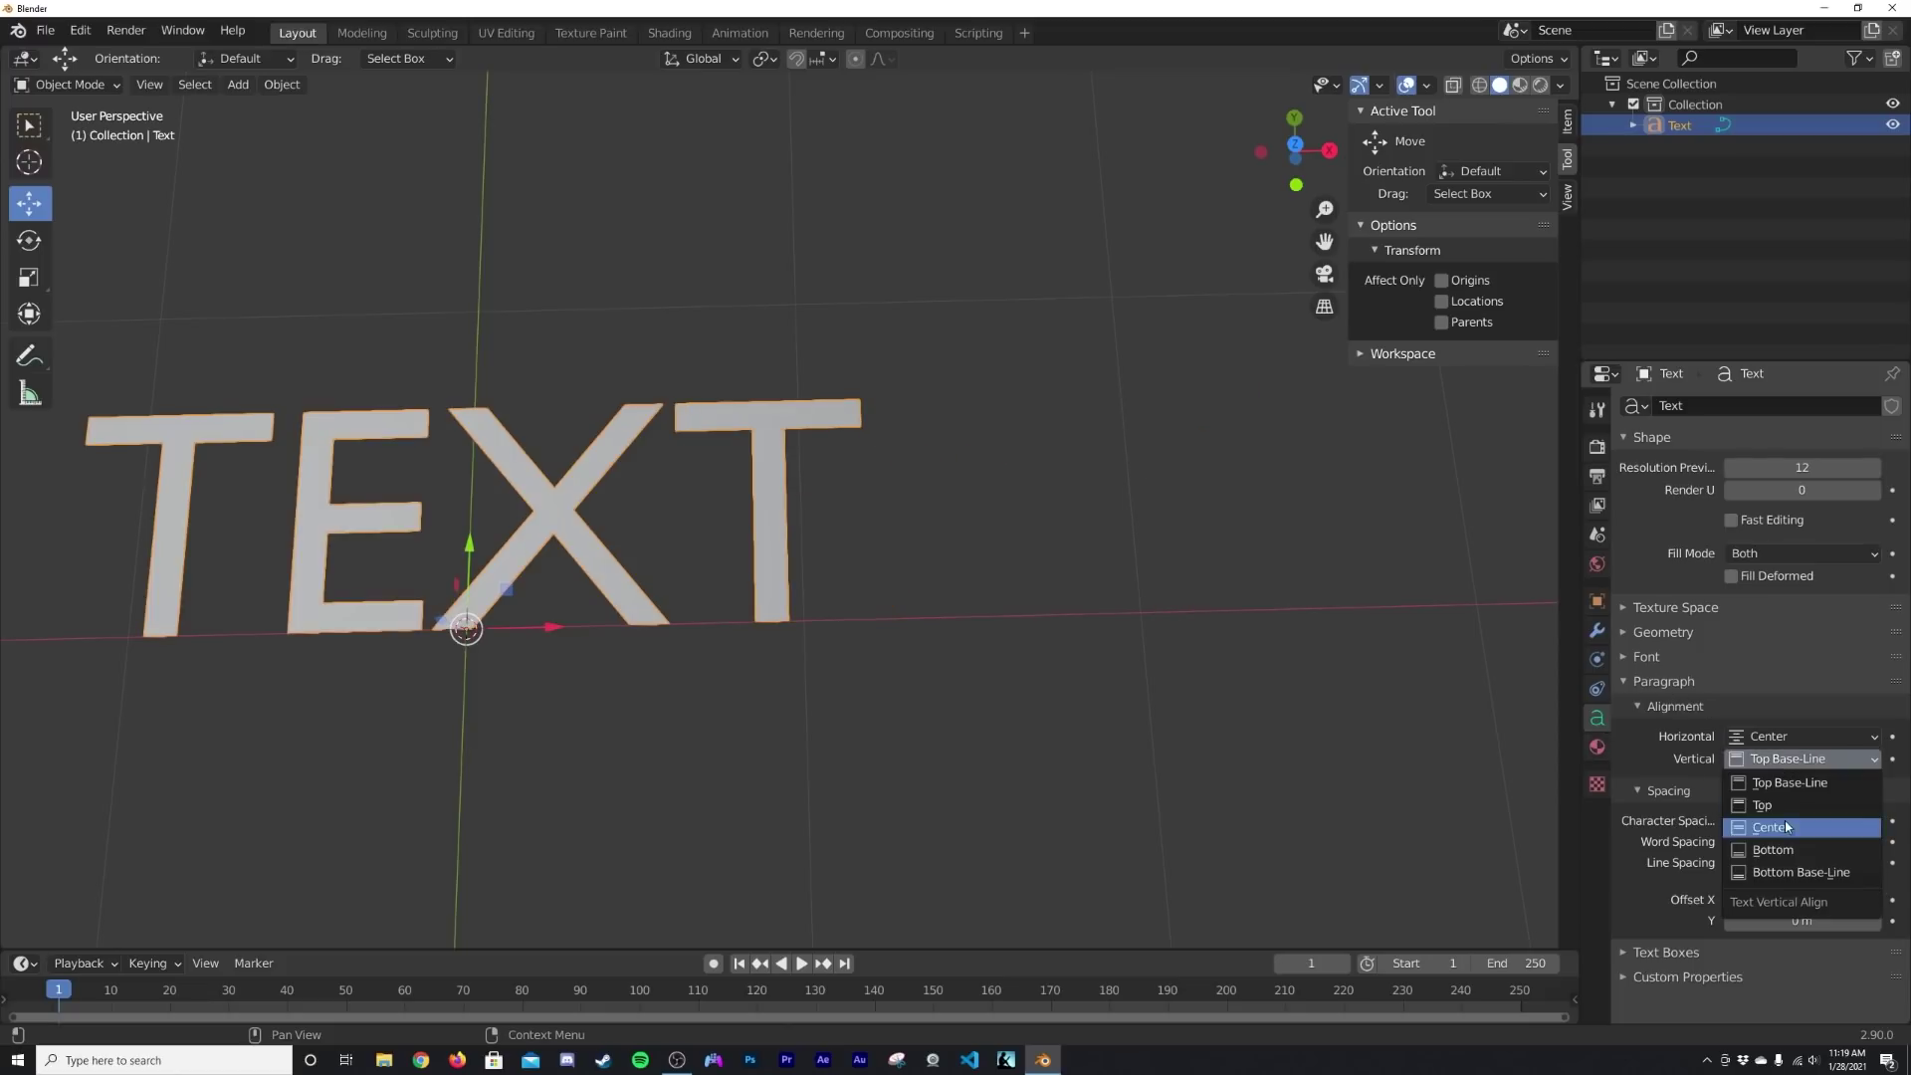
click(1786, 827)
- Test the centred alignment by swapping the last letters for random characters and restoring the wording to TEXT
key(Tab)
key(BackSpace)
key(BackSpace)
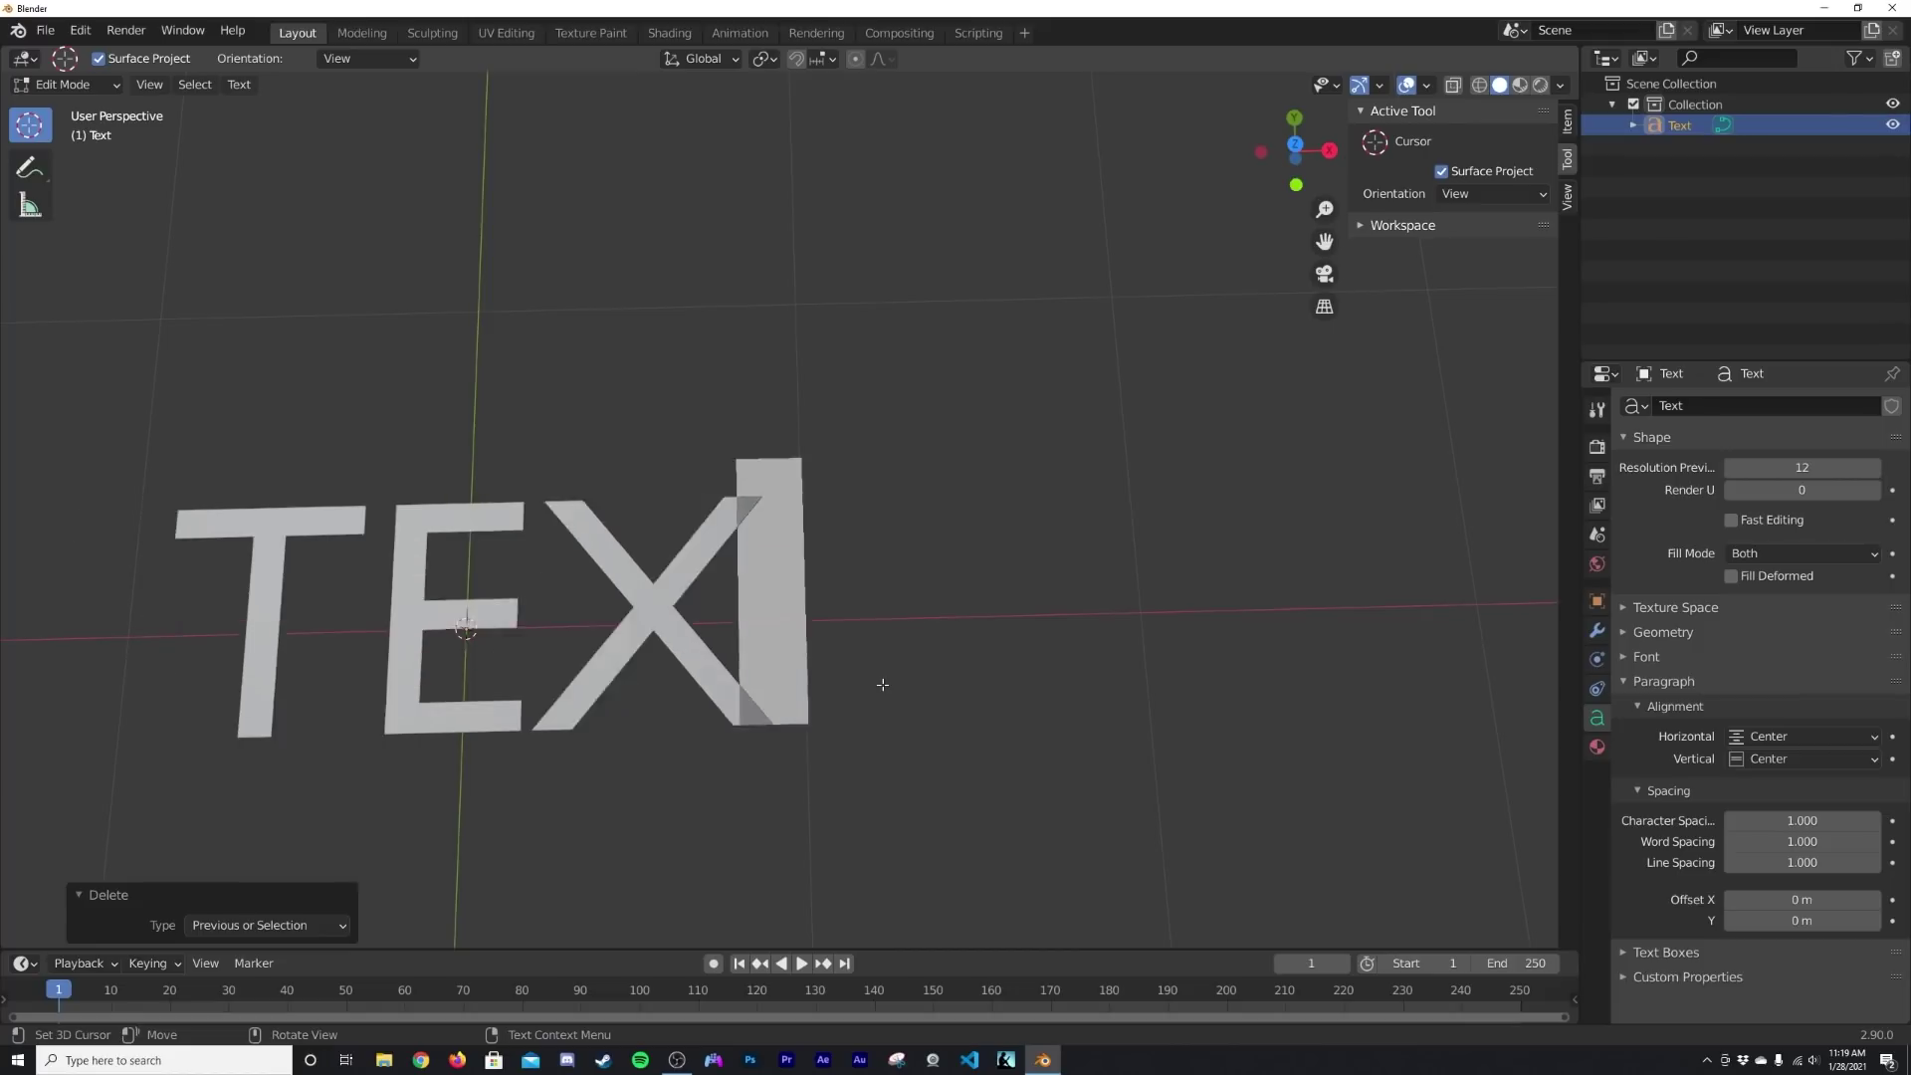
text(iuehdue)
key(BackSpace)
key(BackSpace)
key(BackSpace)
key(BackSpace)
key(BackSpace)
key(BackSpace)
key(BackSpace)
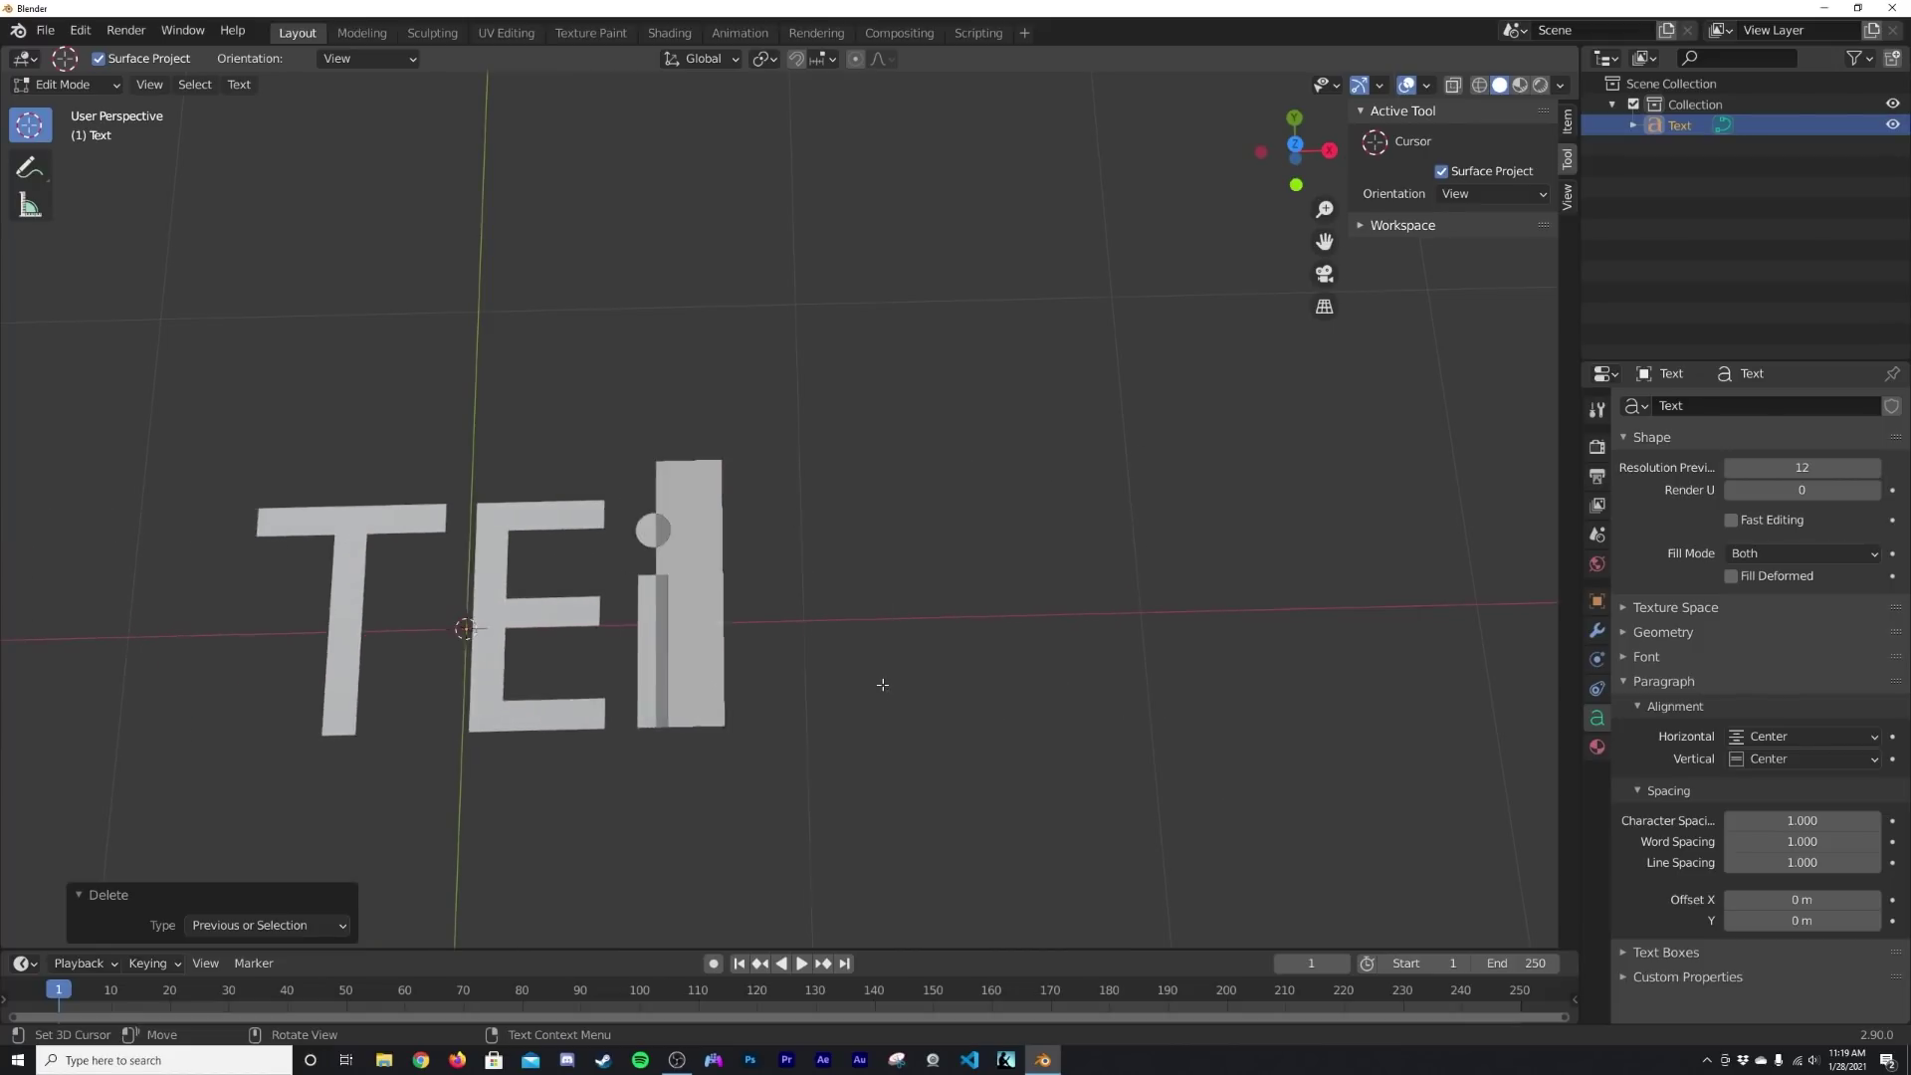
text(XT)
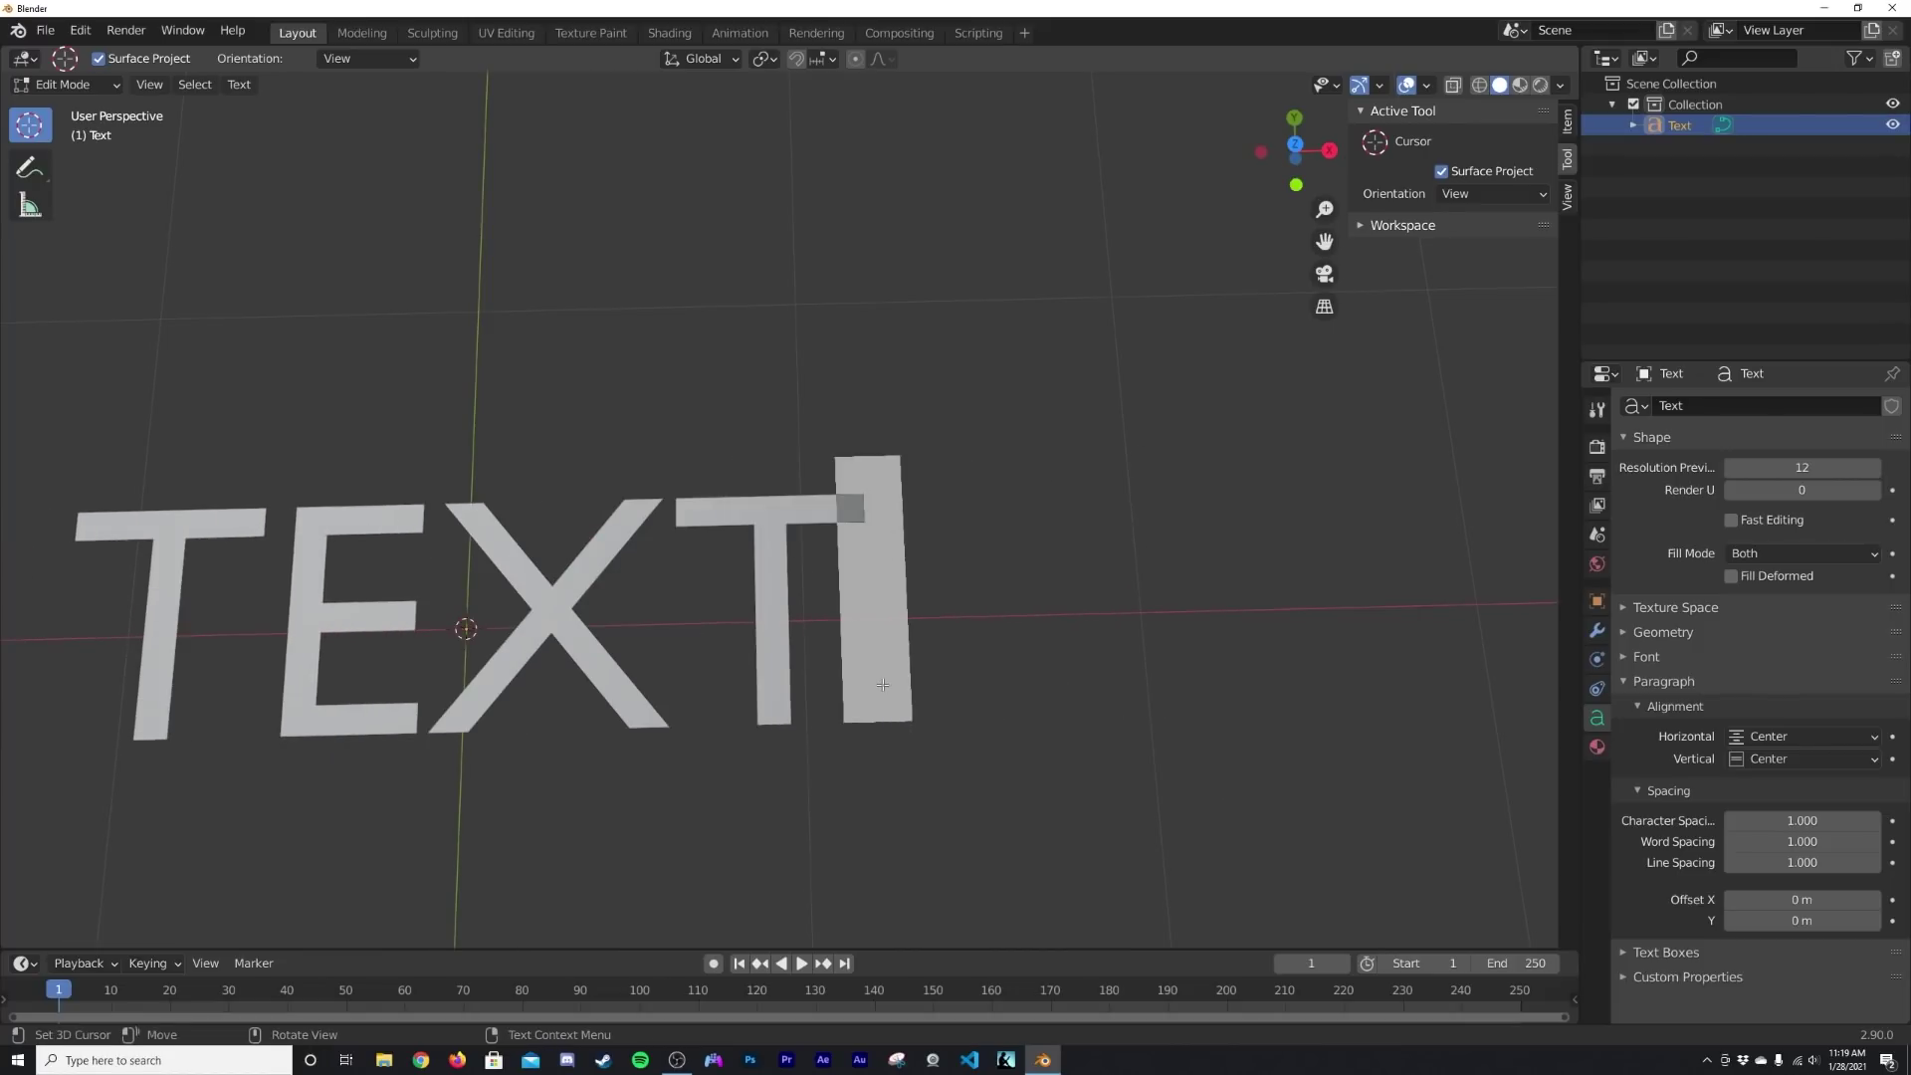
key(Tab)
key(r)
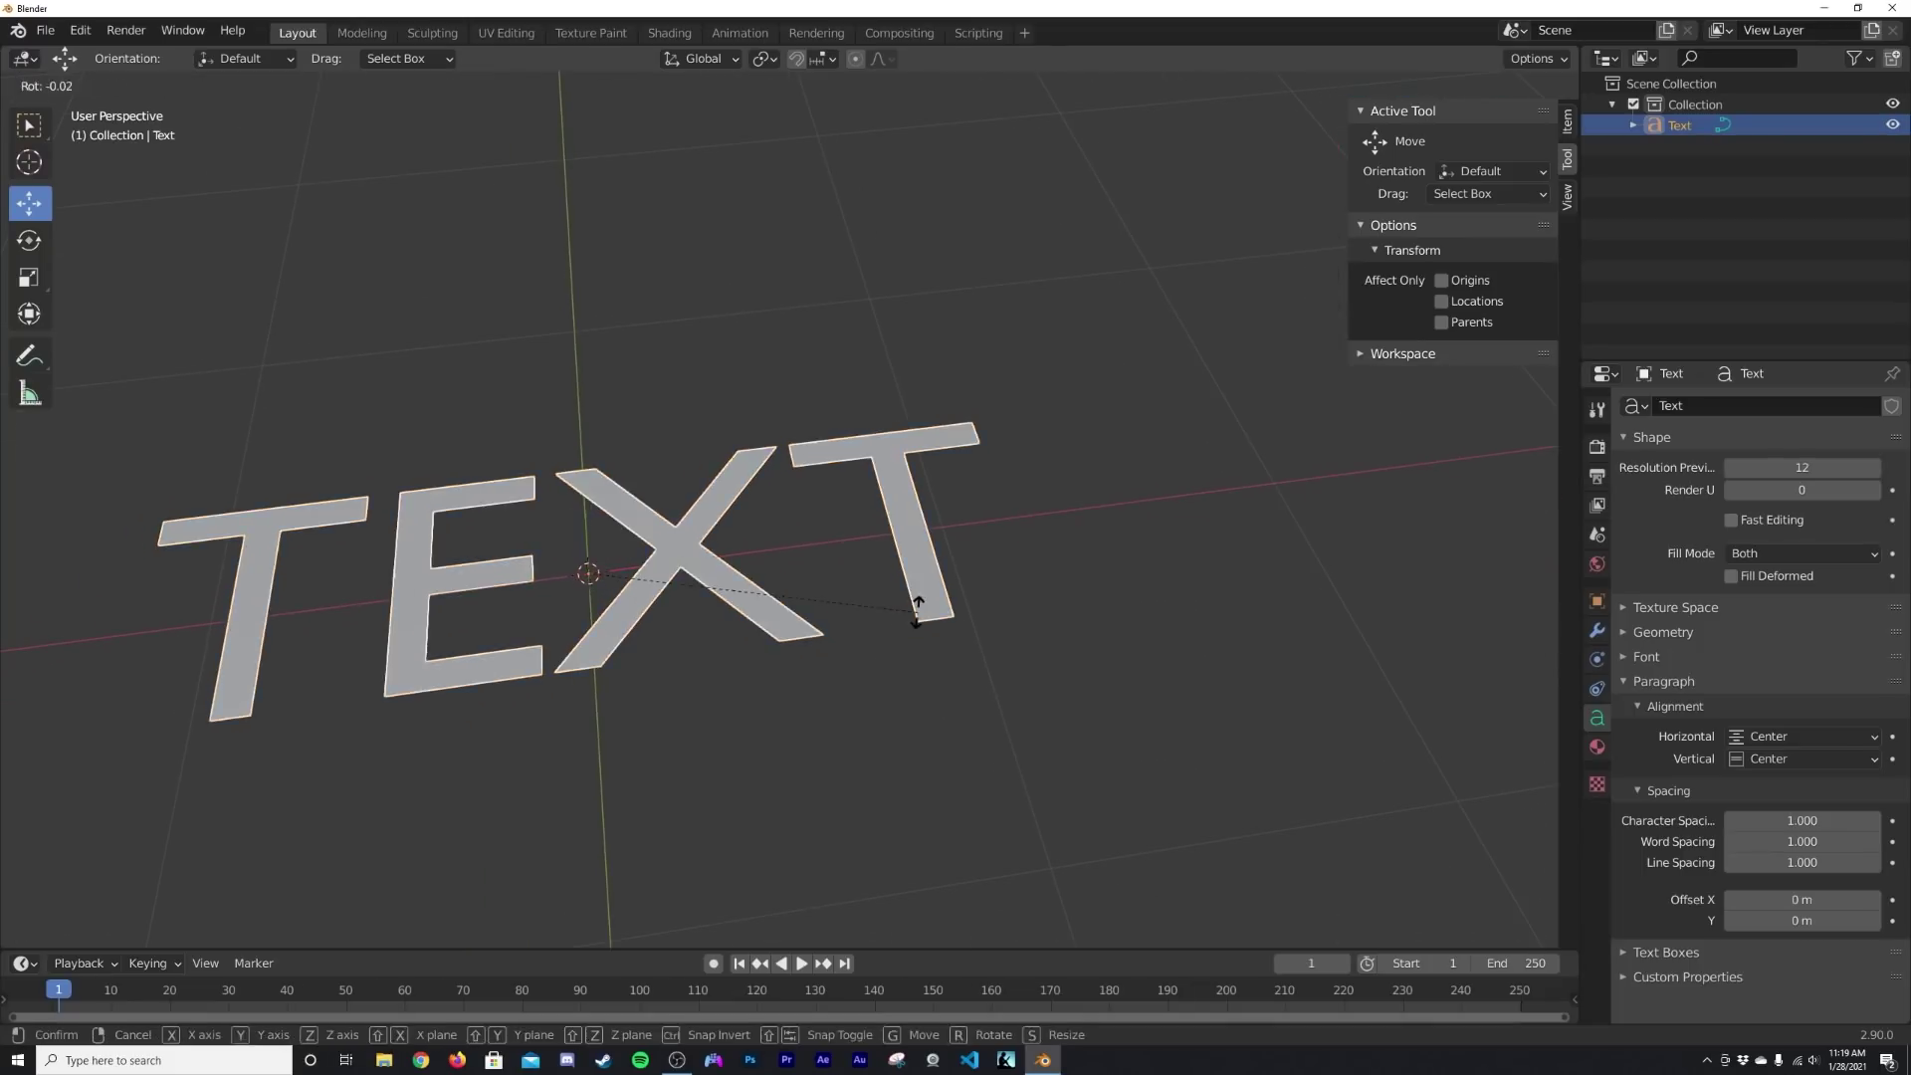
key(r)
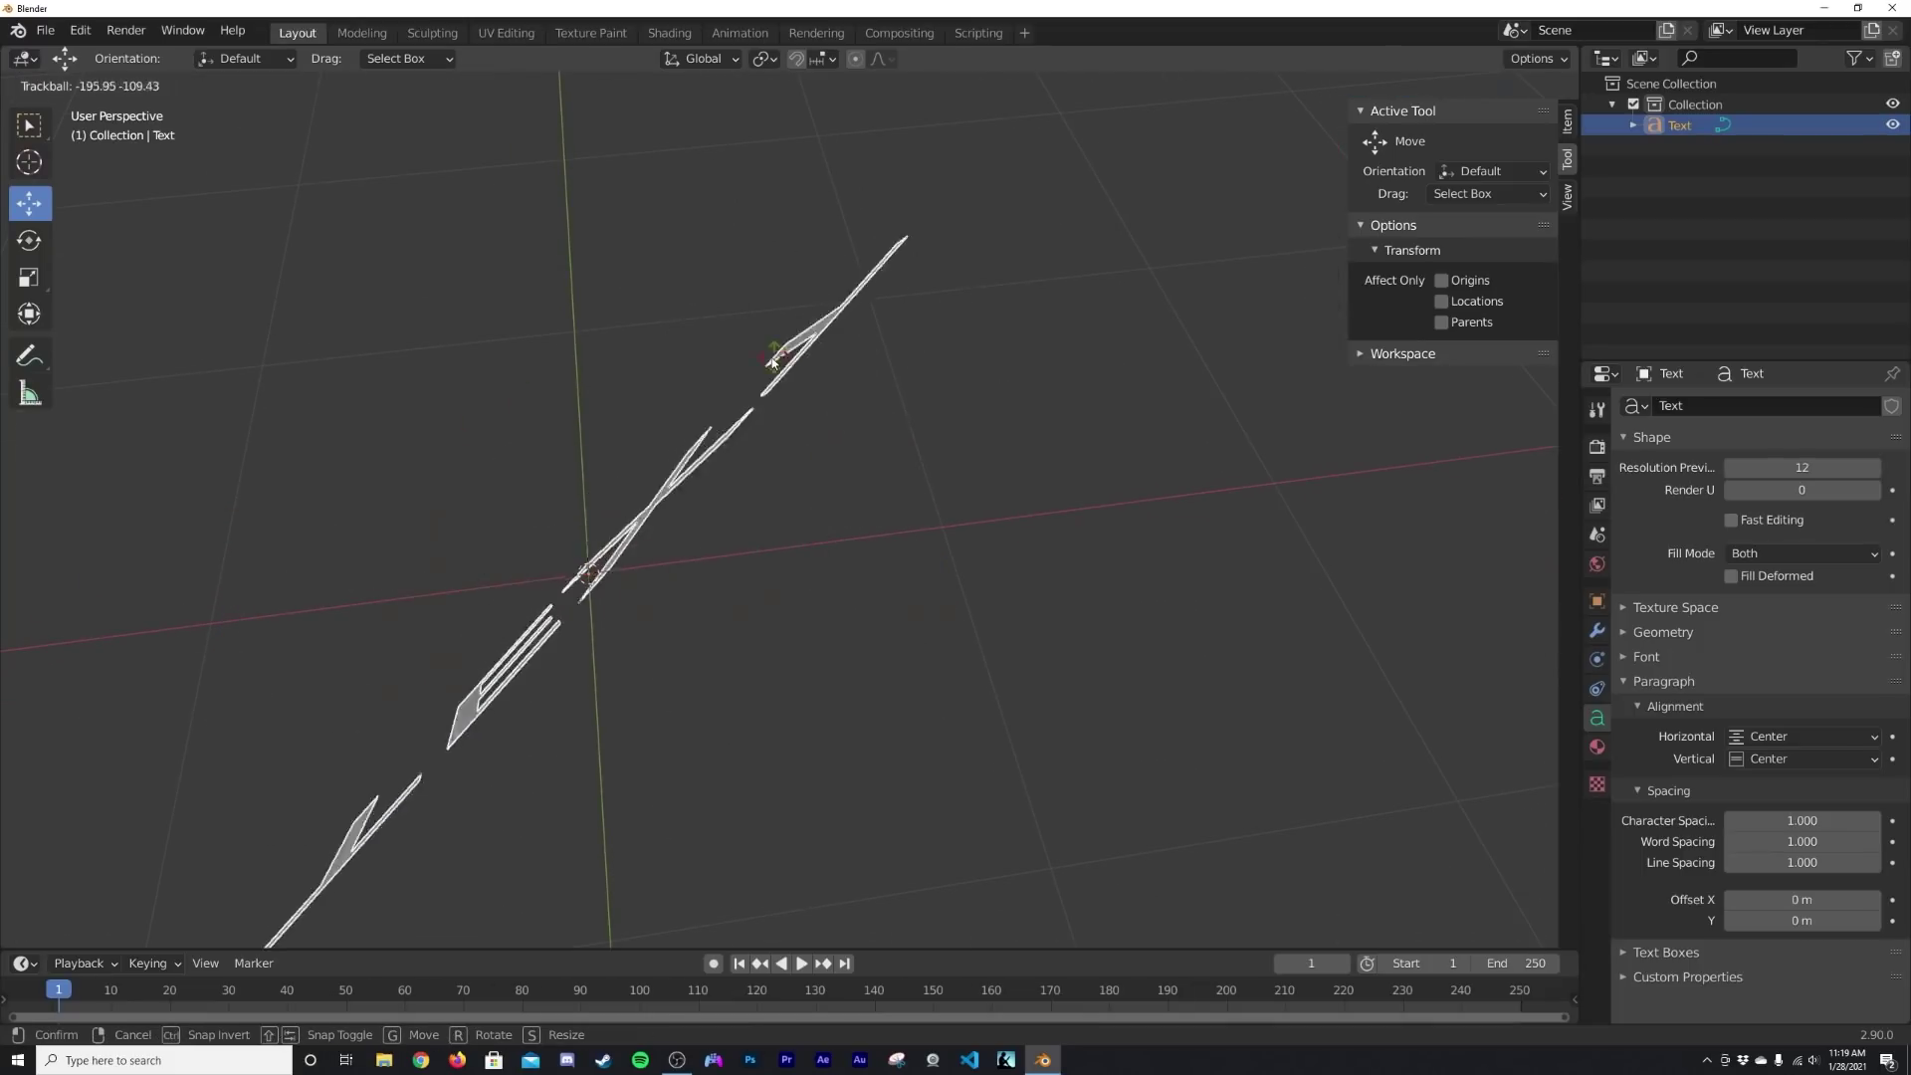
key(Escape)
- Load AUTOBAHN.TTF from the Windows Fonts folder as the text's regular font
shift+middle_drag(806, 517, 1244, 597)
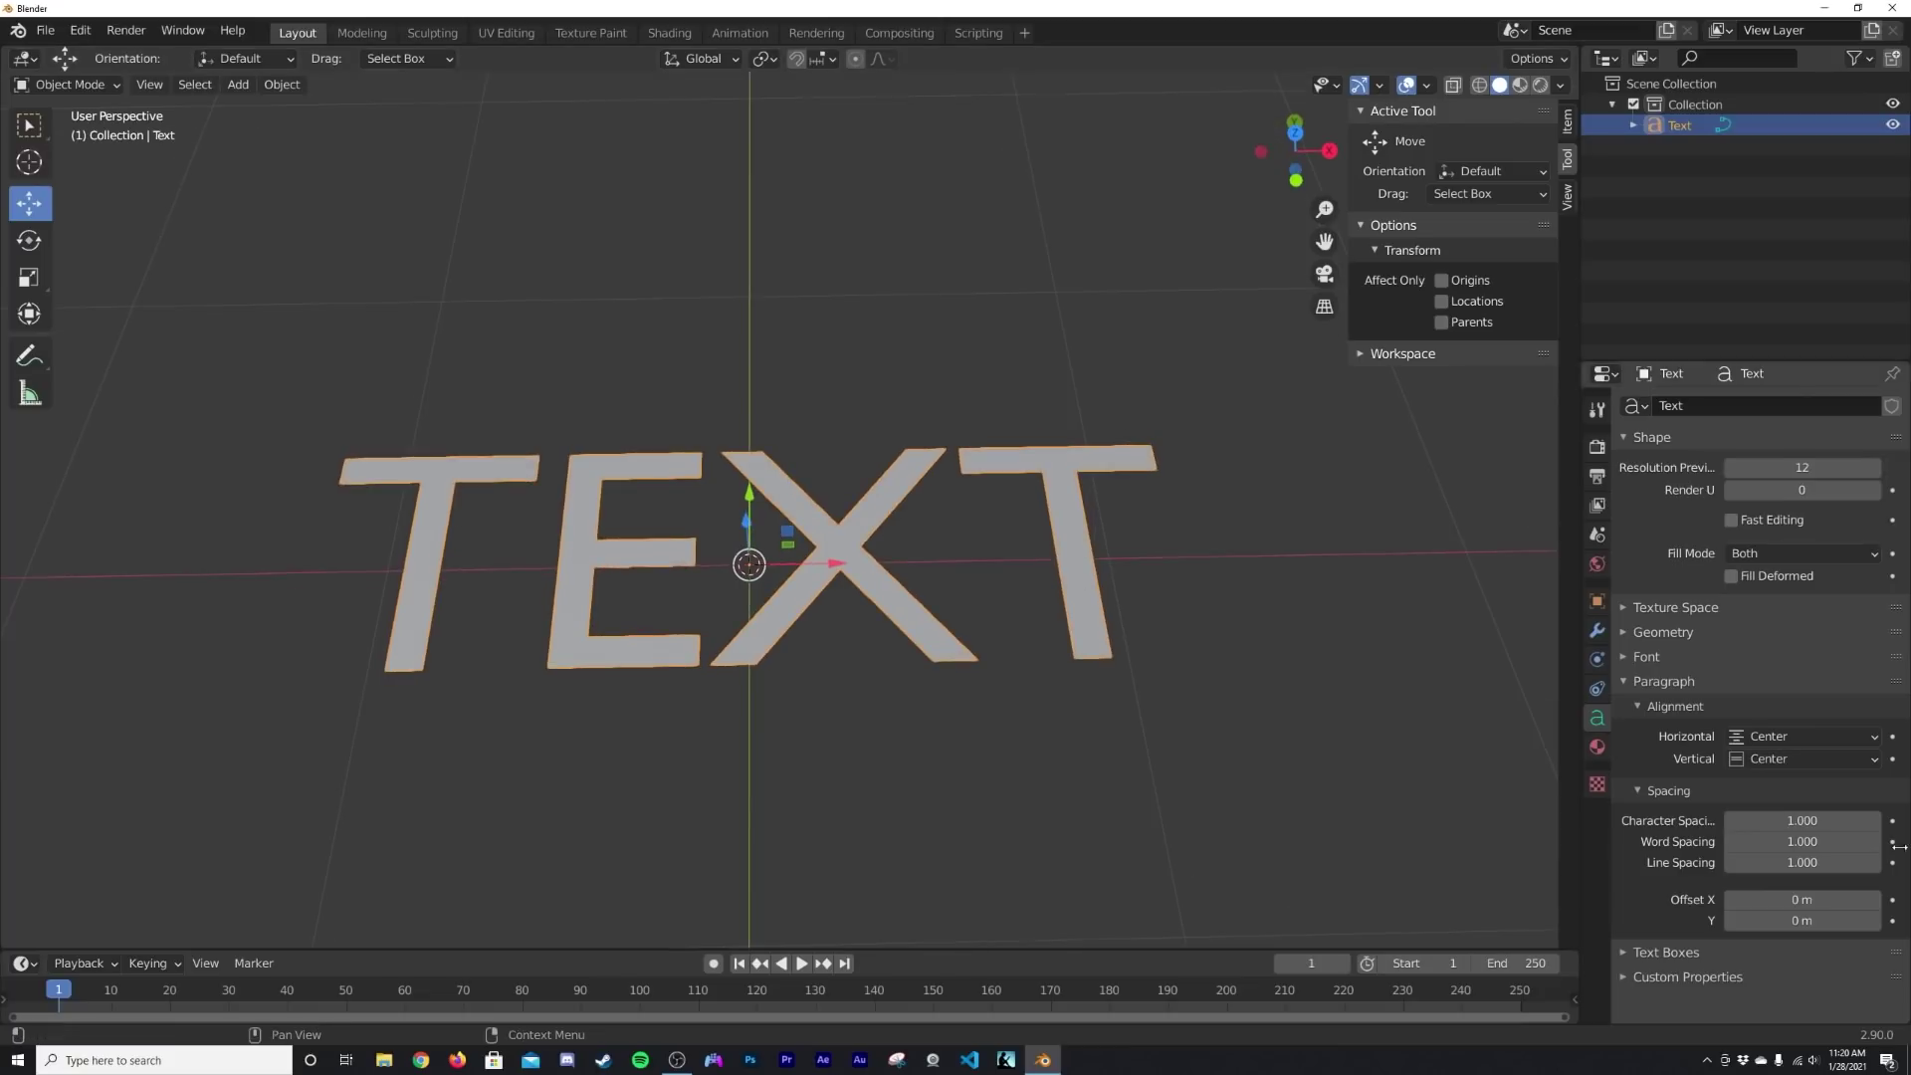
click(1647, 657)
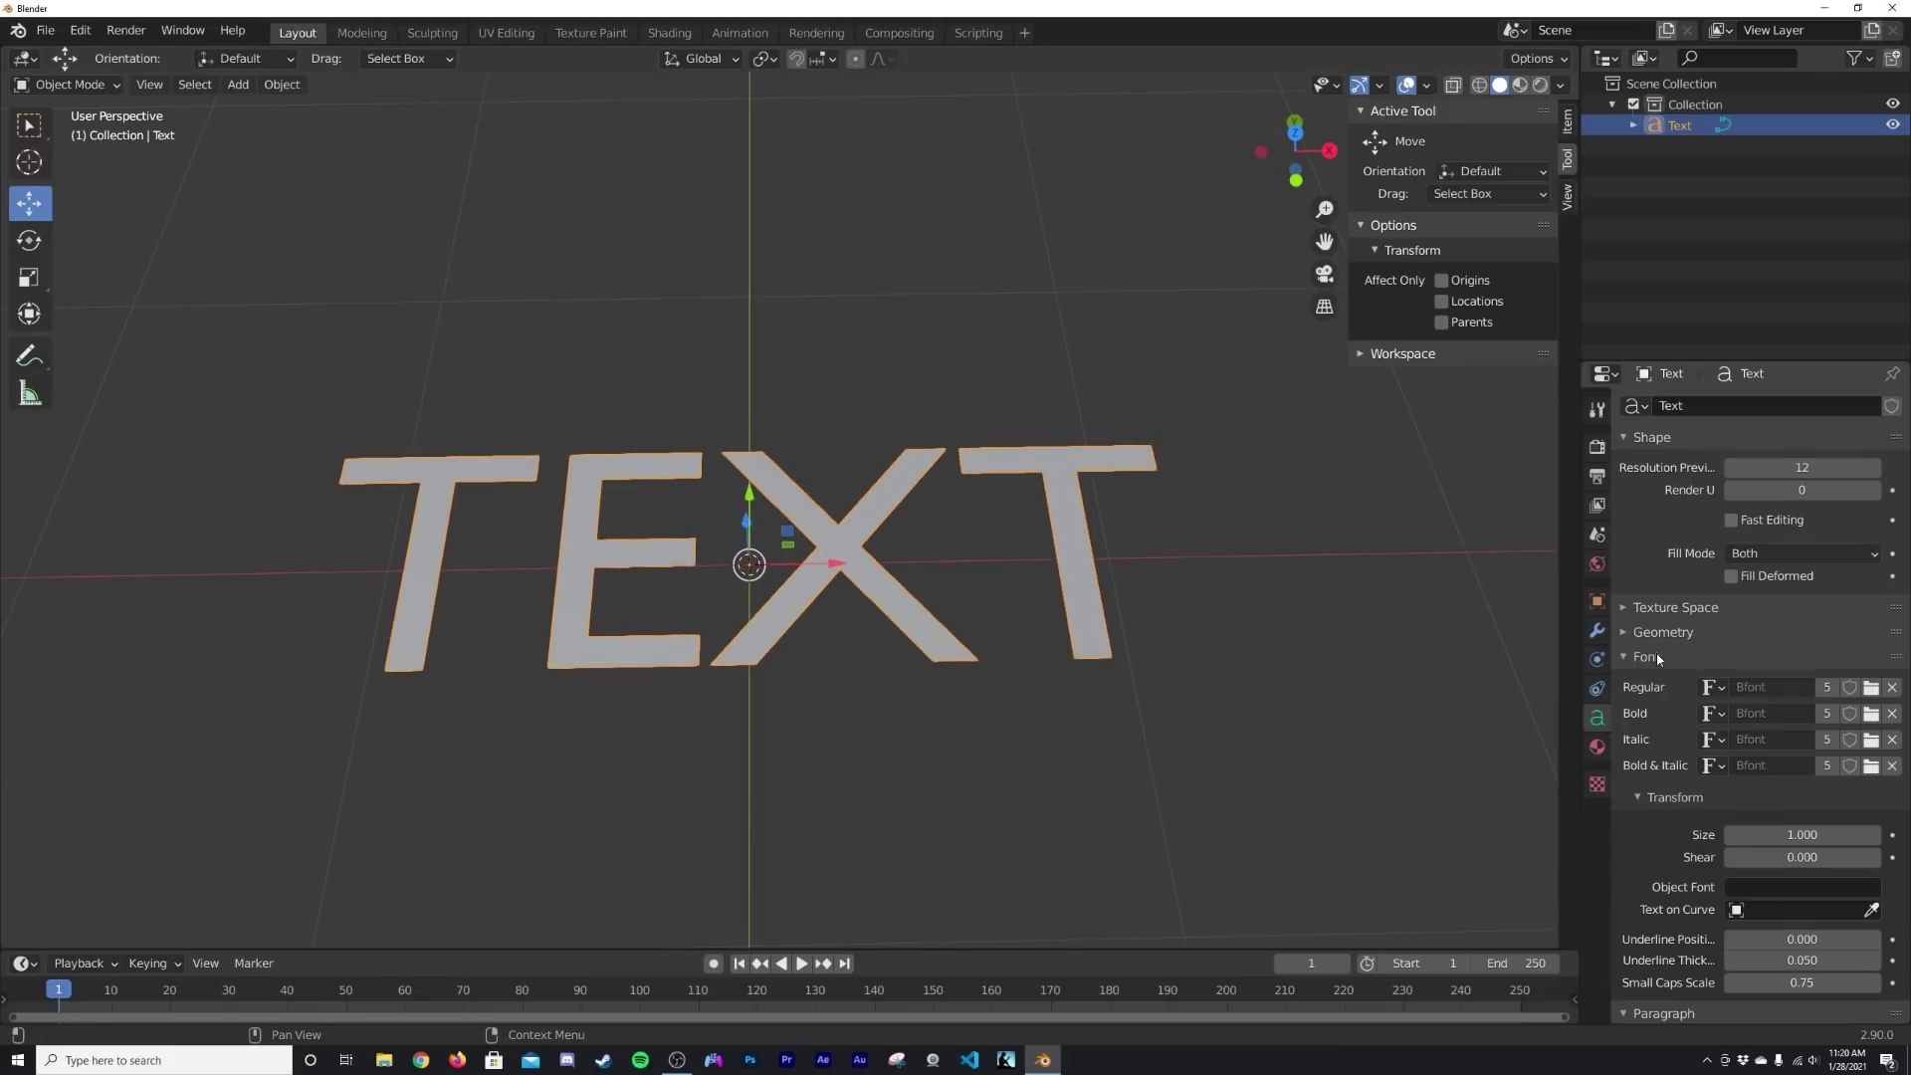
click(1871, 688)
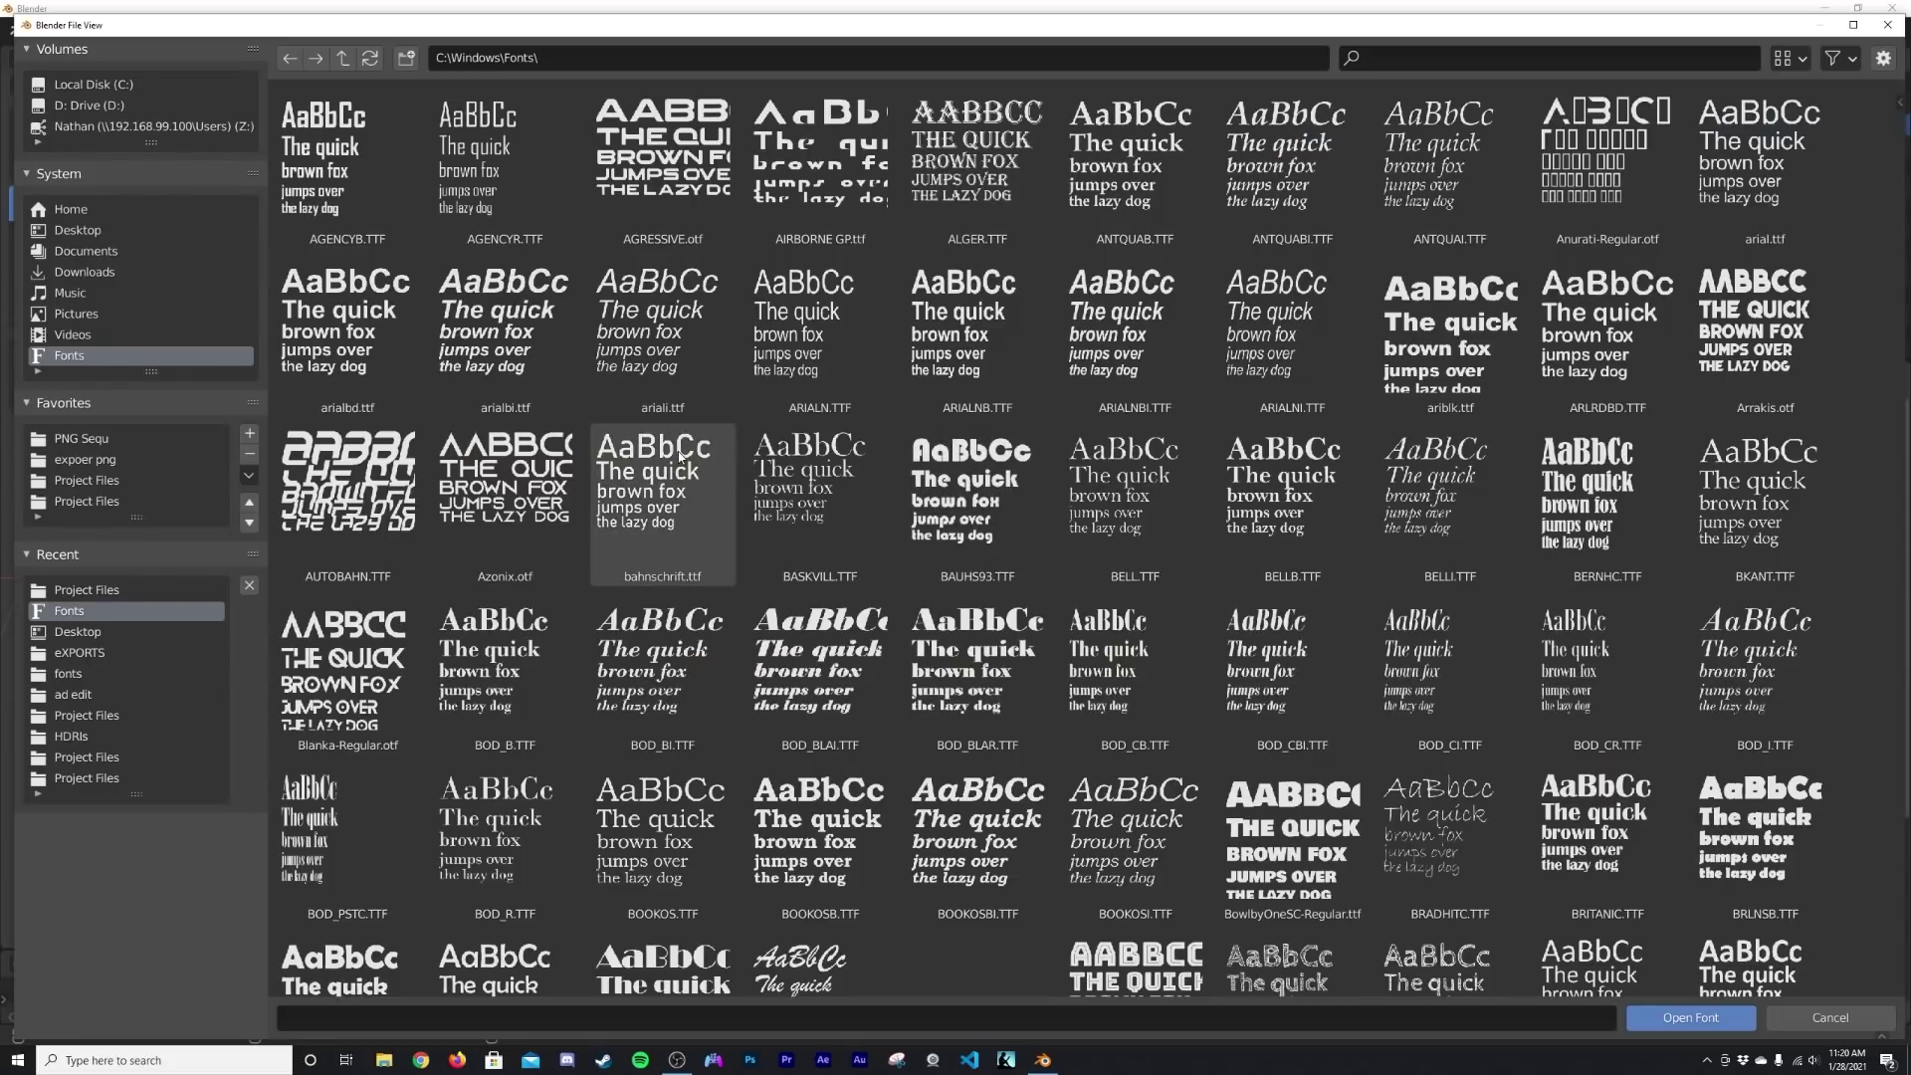
double_click(406, 482)
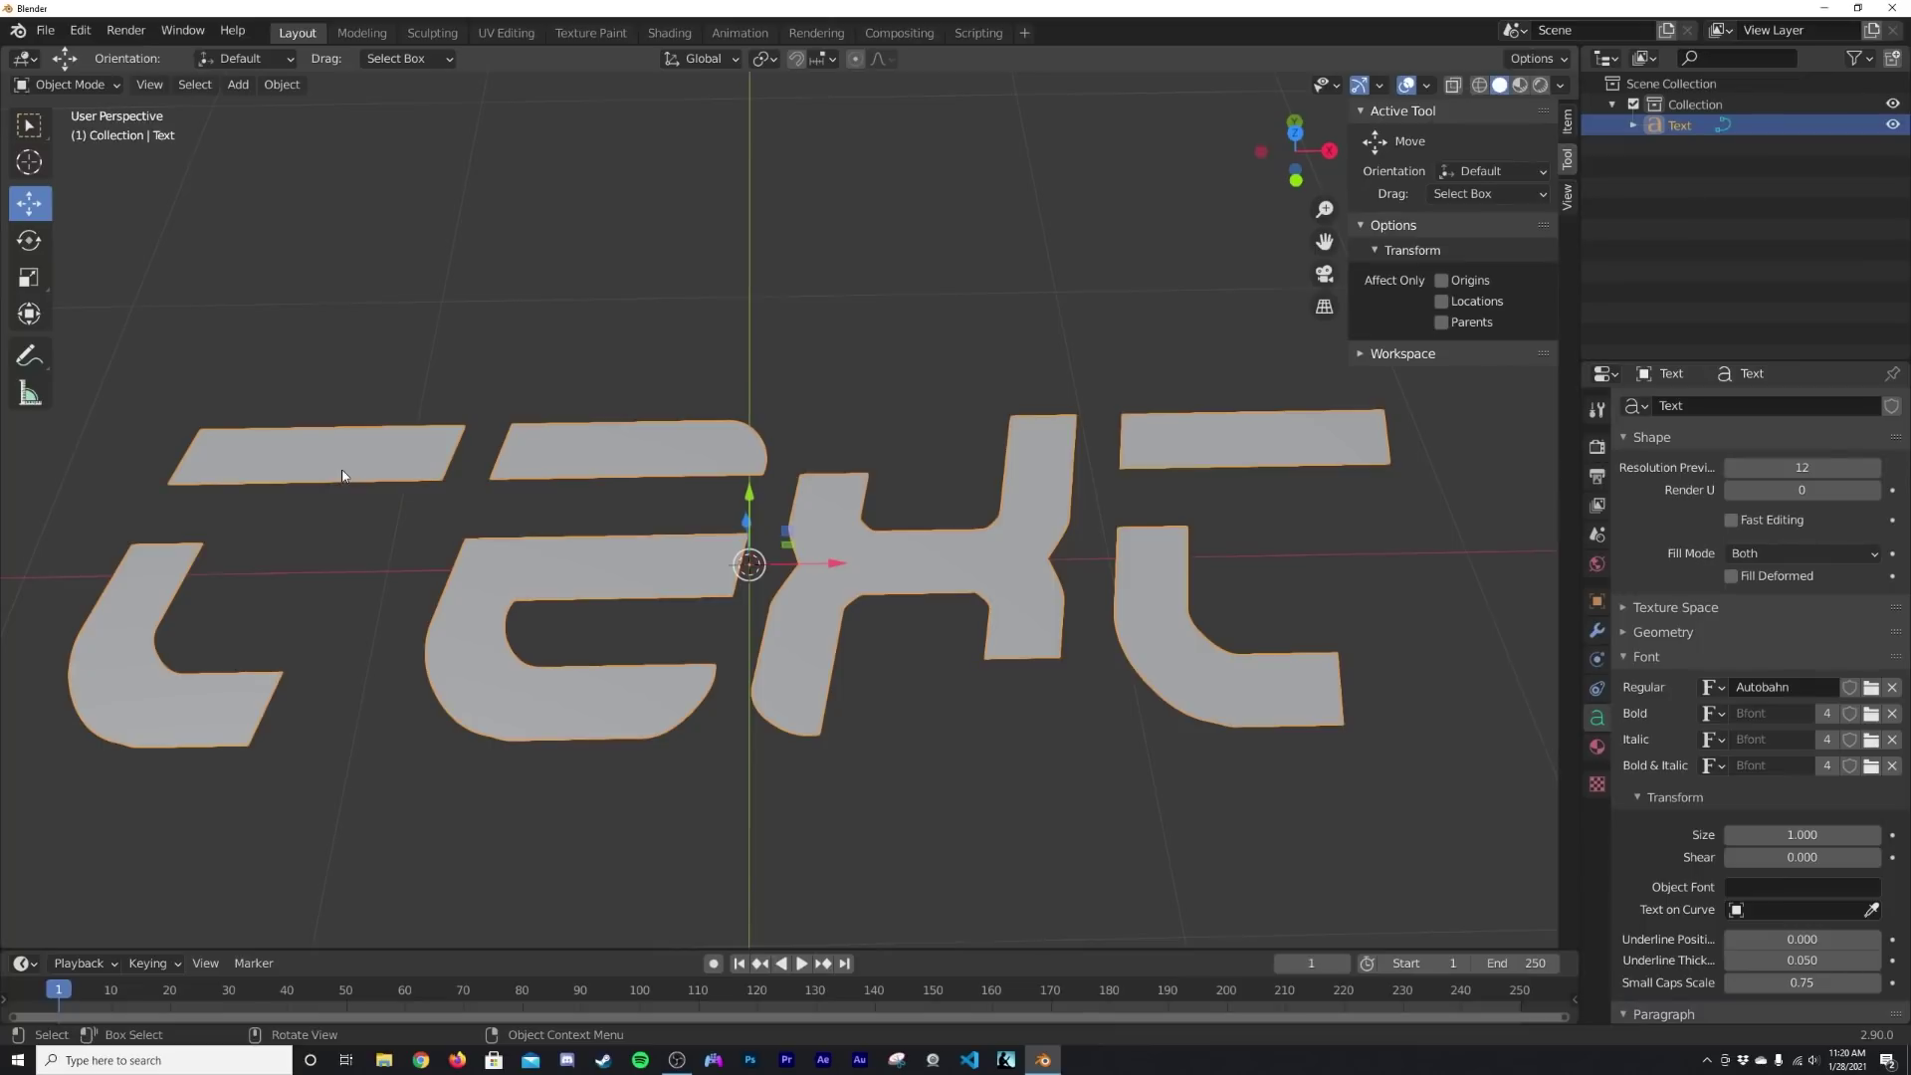
- Extrude the text geometry by 3.25 m
middle_drag(1088, 727, 1016, 456)
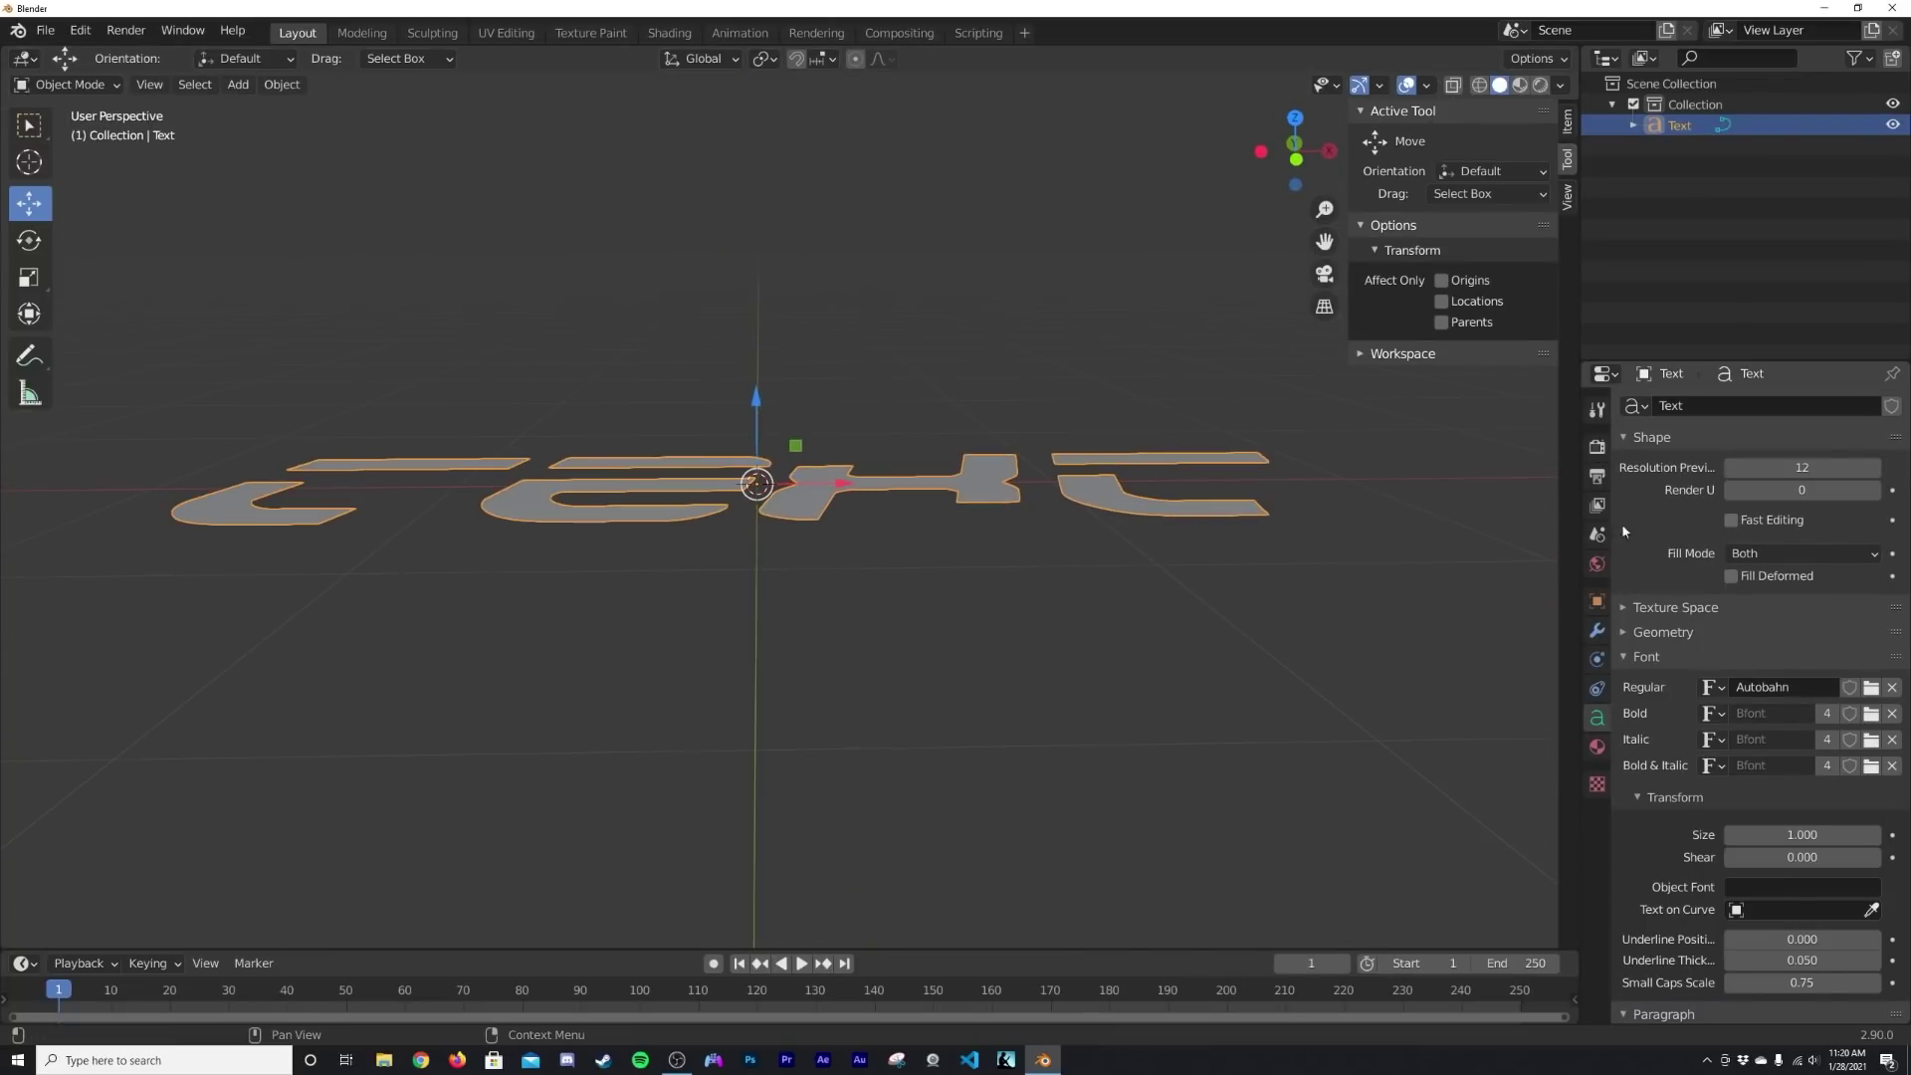
click(1647, 661)
click(1662, 632)
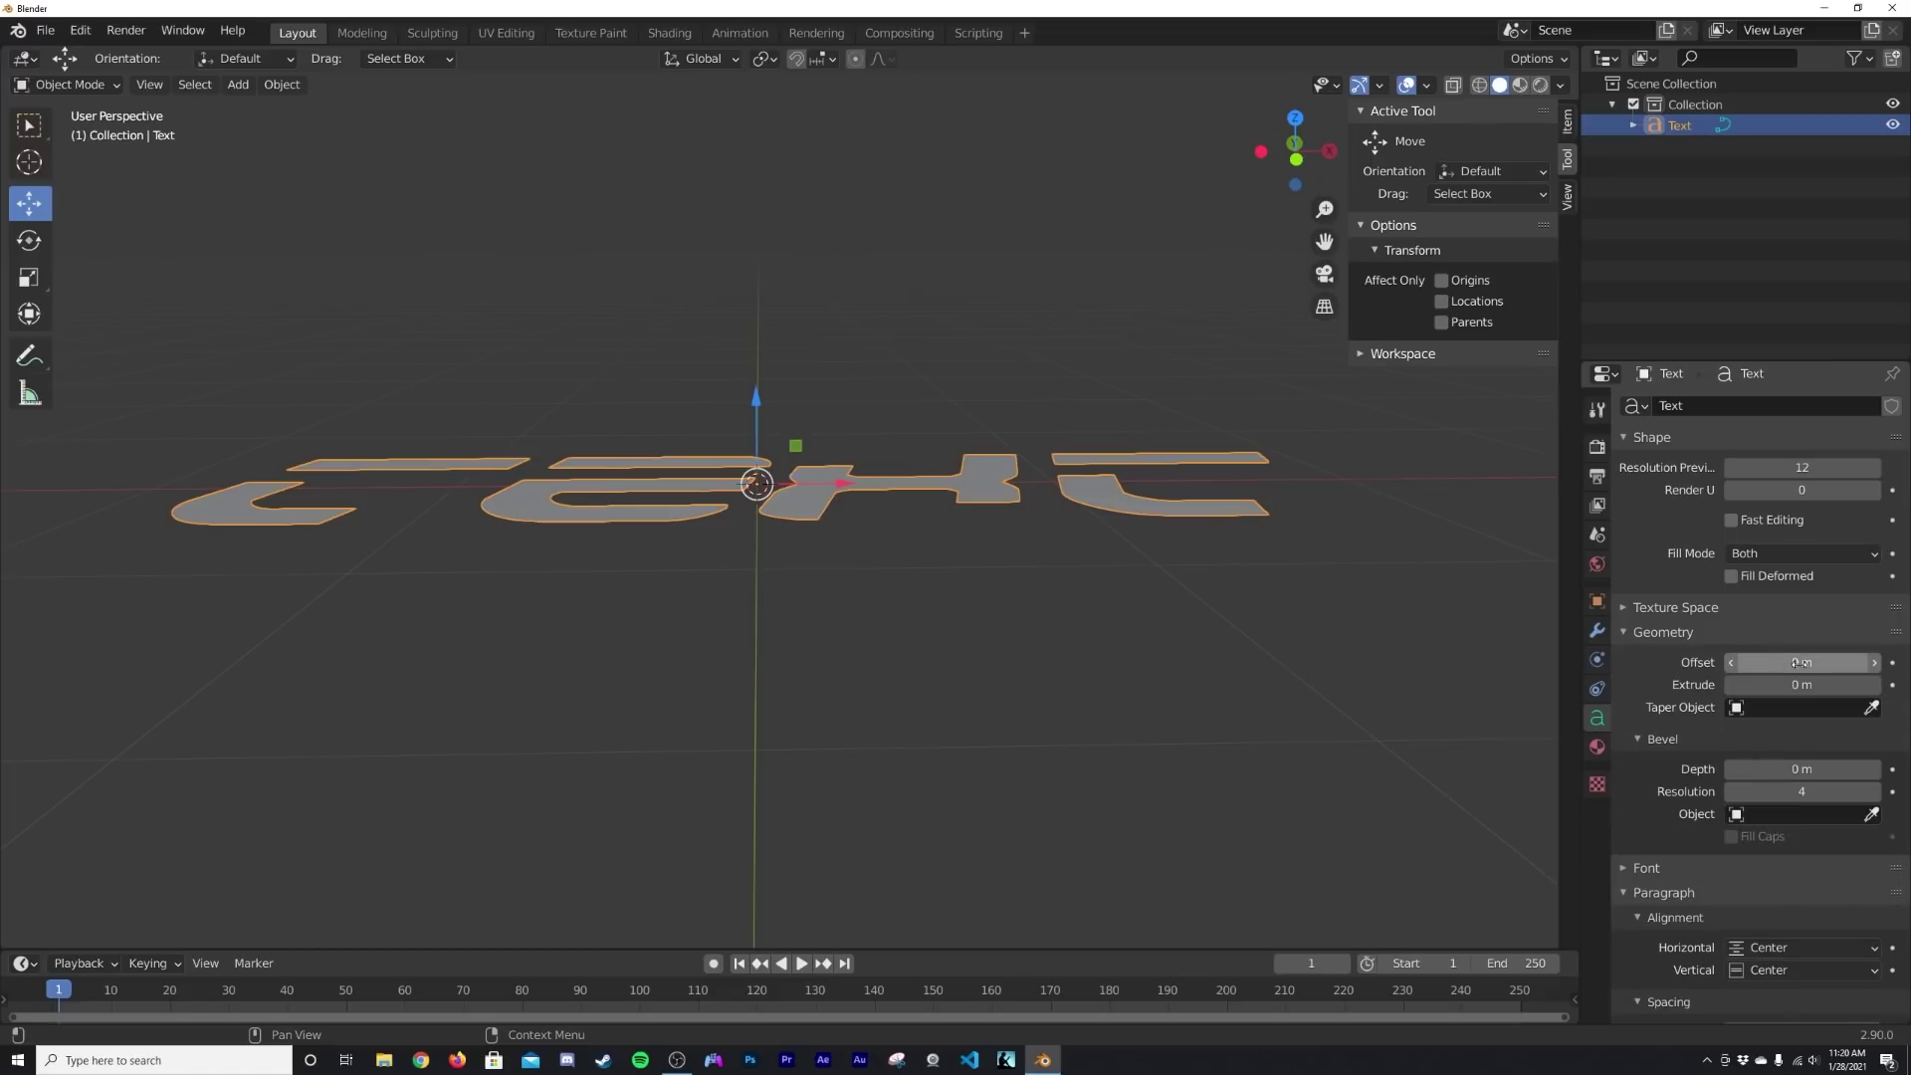
drag(1801, 685, 1867, 685)
scroll(1040, 528, down, 6)
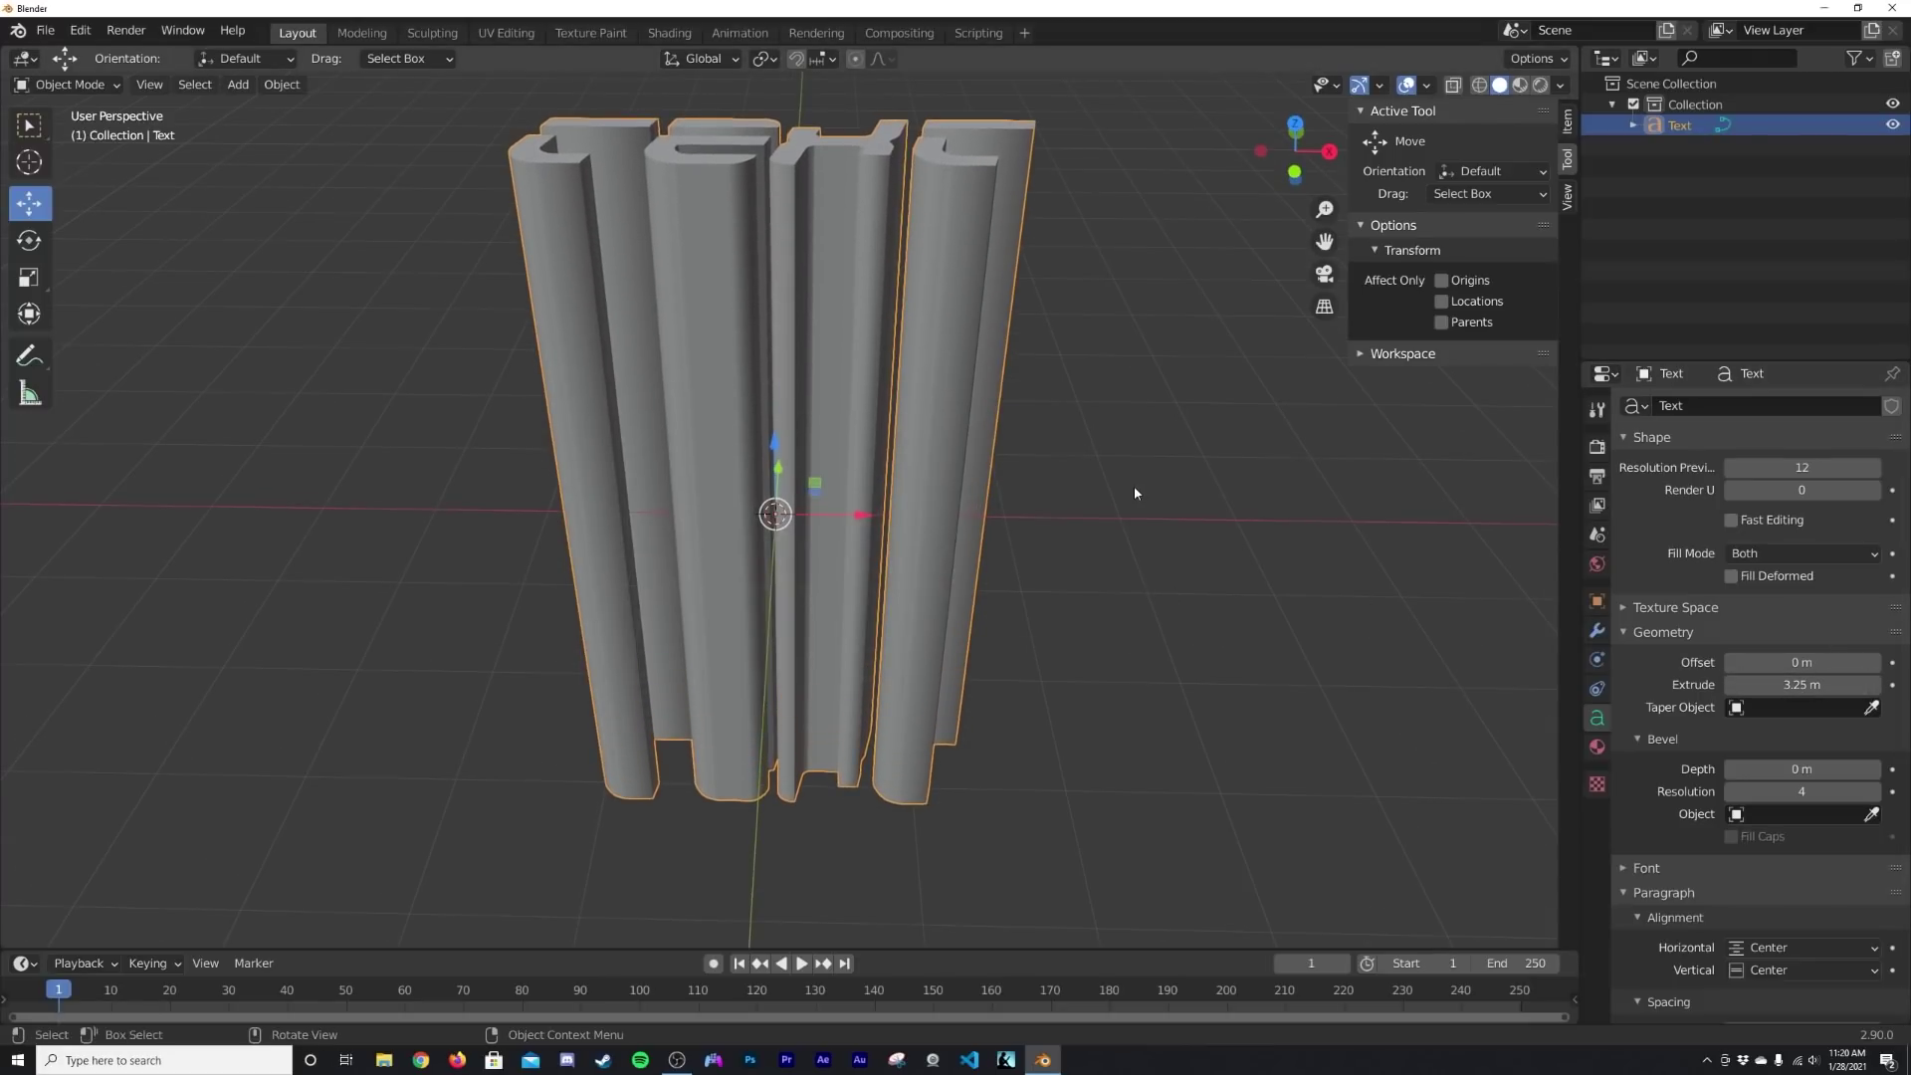
- Add a plane mesh at the origin and scale it up by about 3.75 so it extends well beyond the text
middle_drag(1132, 486, 1140, 391)
middle_drag(782, 408, 827, 386)
key(shift+a)
mouse_move(803, 267)
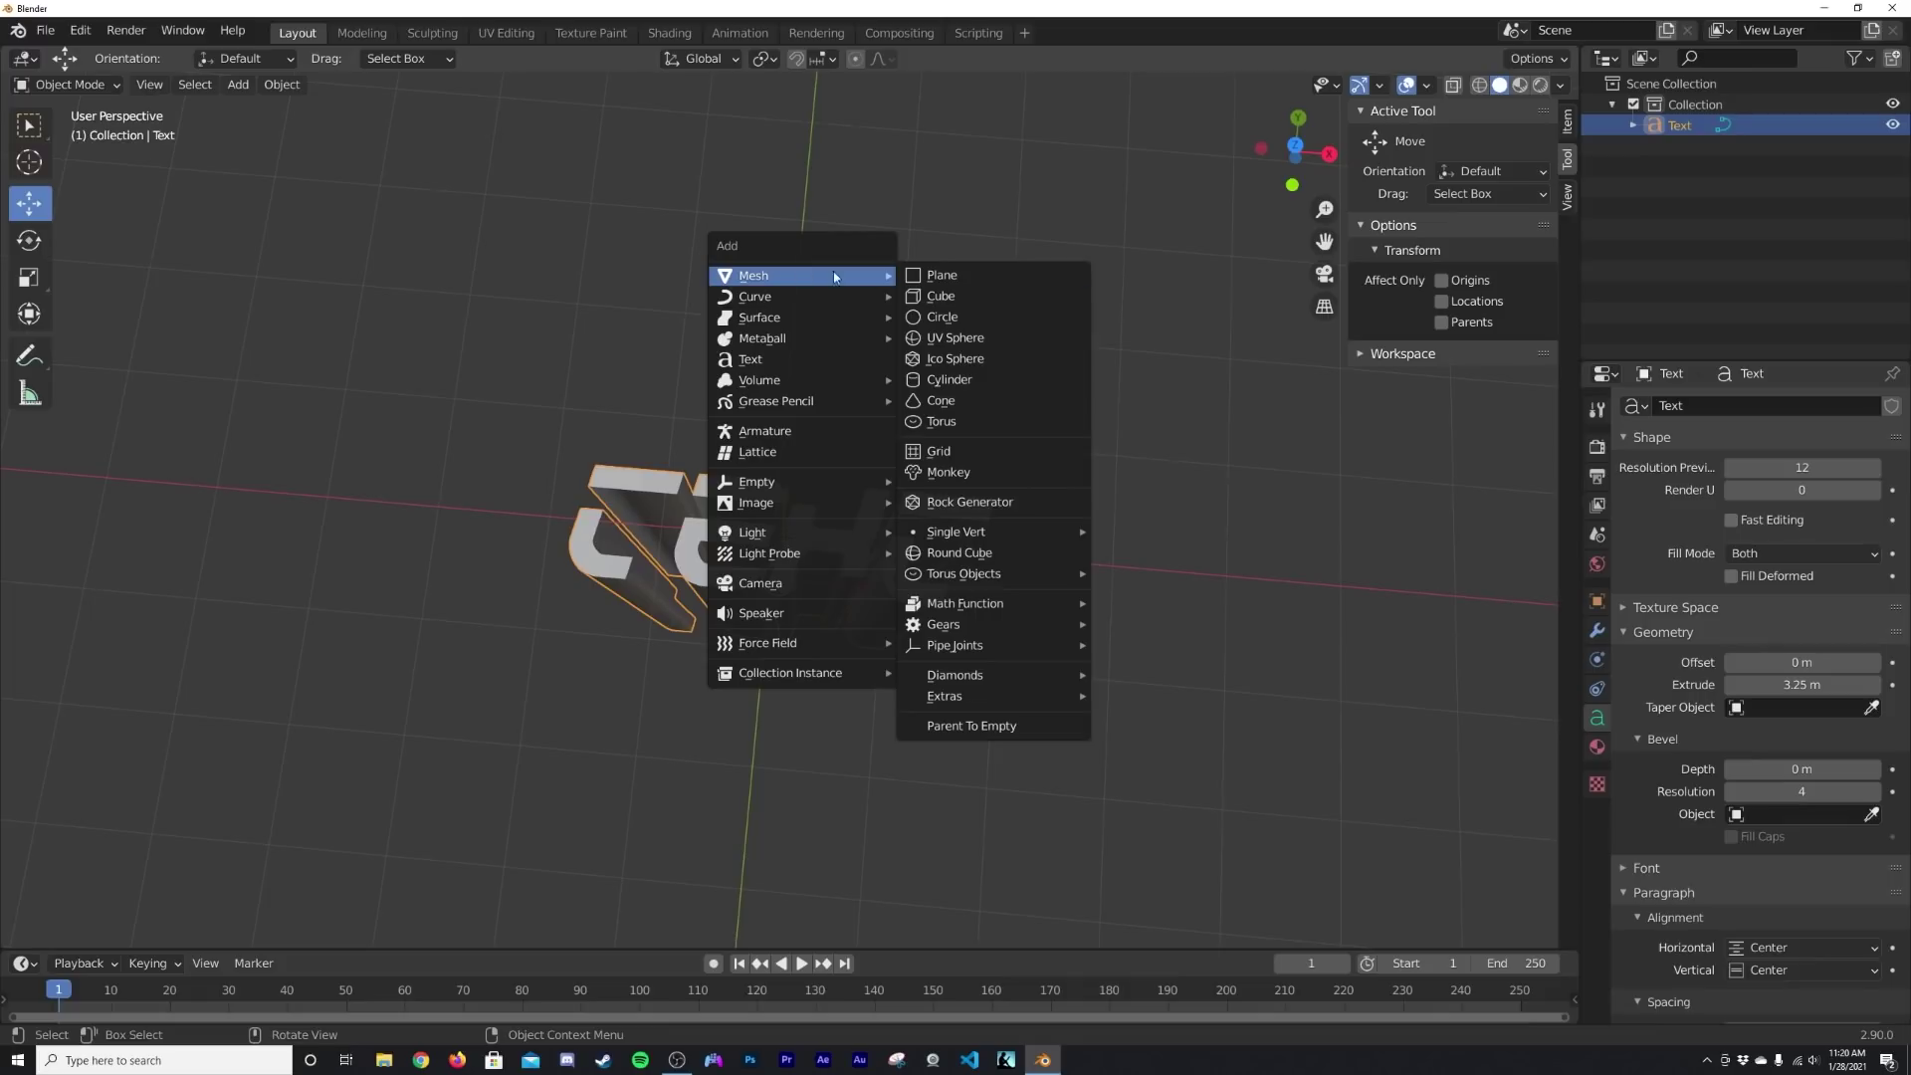
click(942, 275)
key(s)
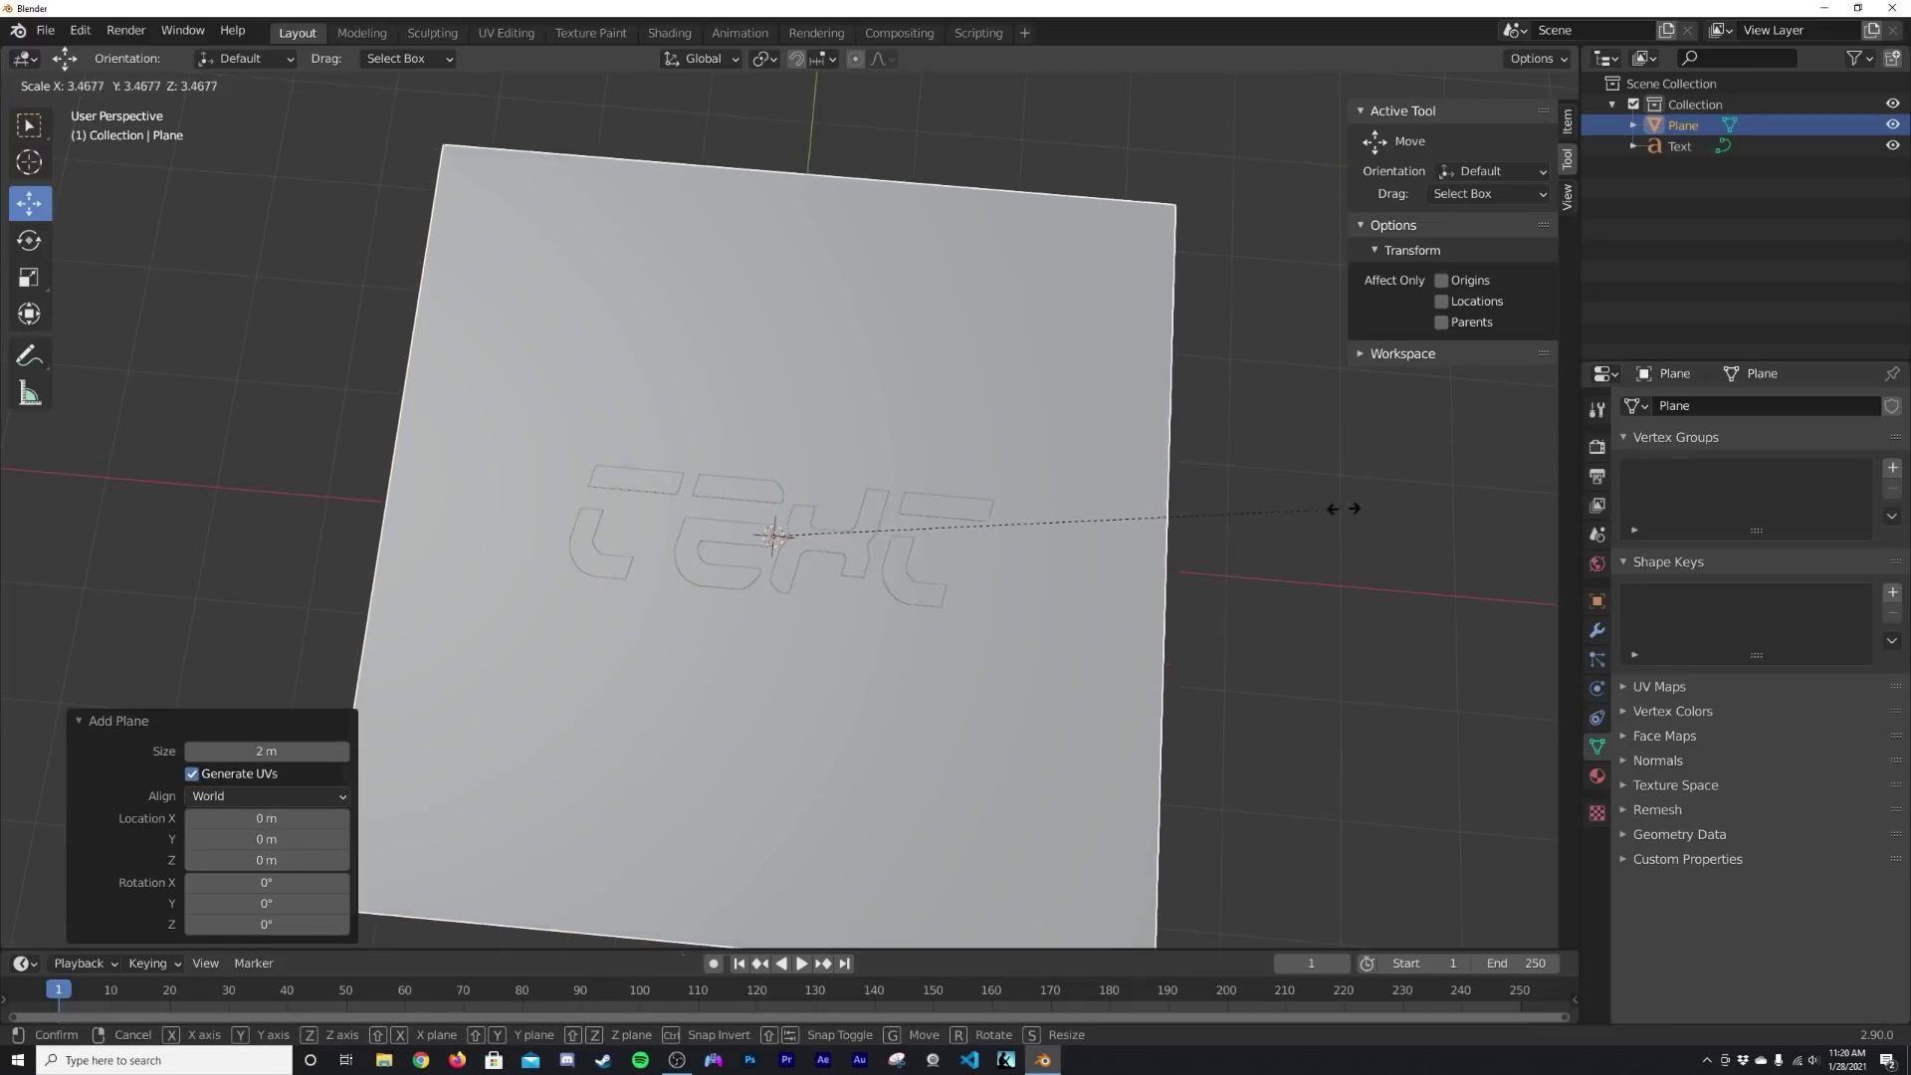
click(1374, 508)
- Raise the plane along Z by about 0.01 m
middle_drag(1079, 582, 806, 396)
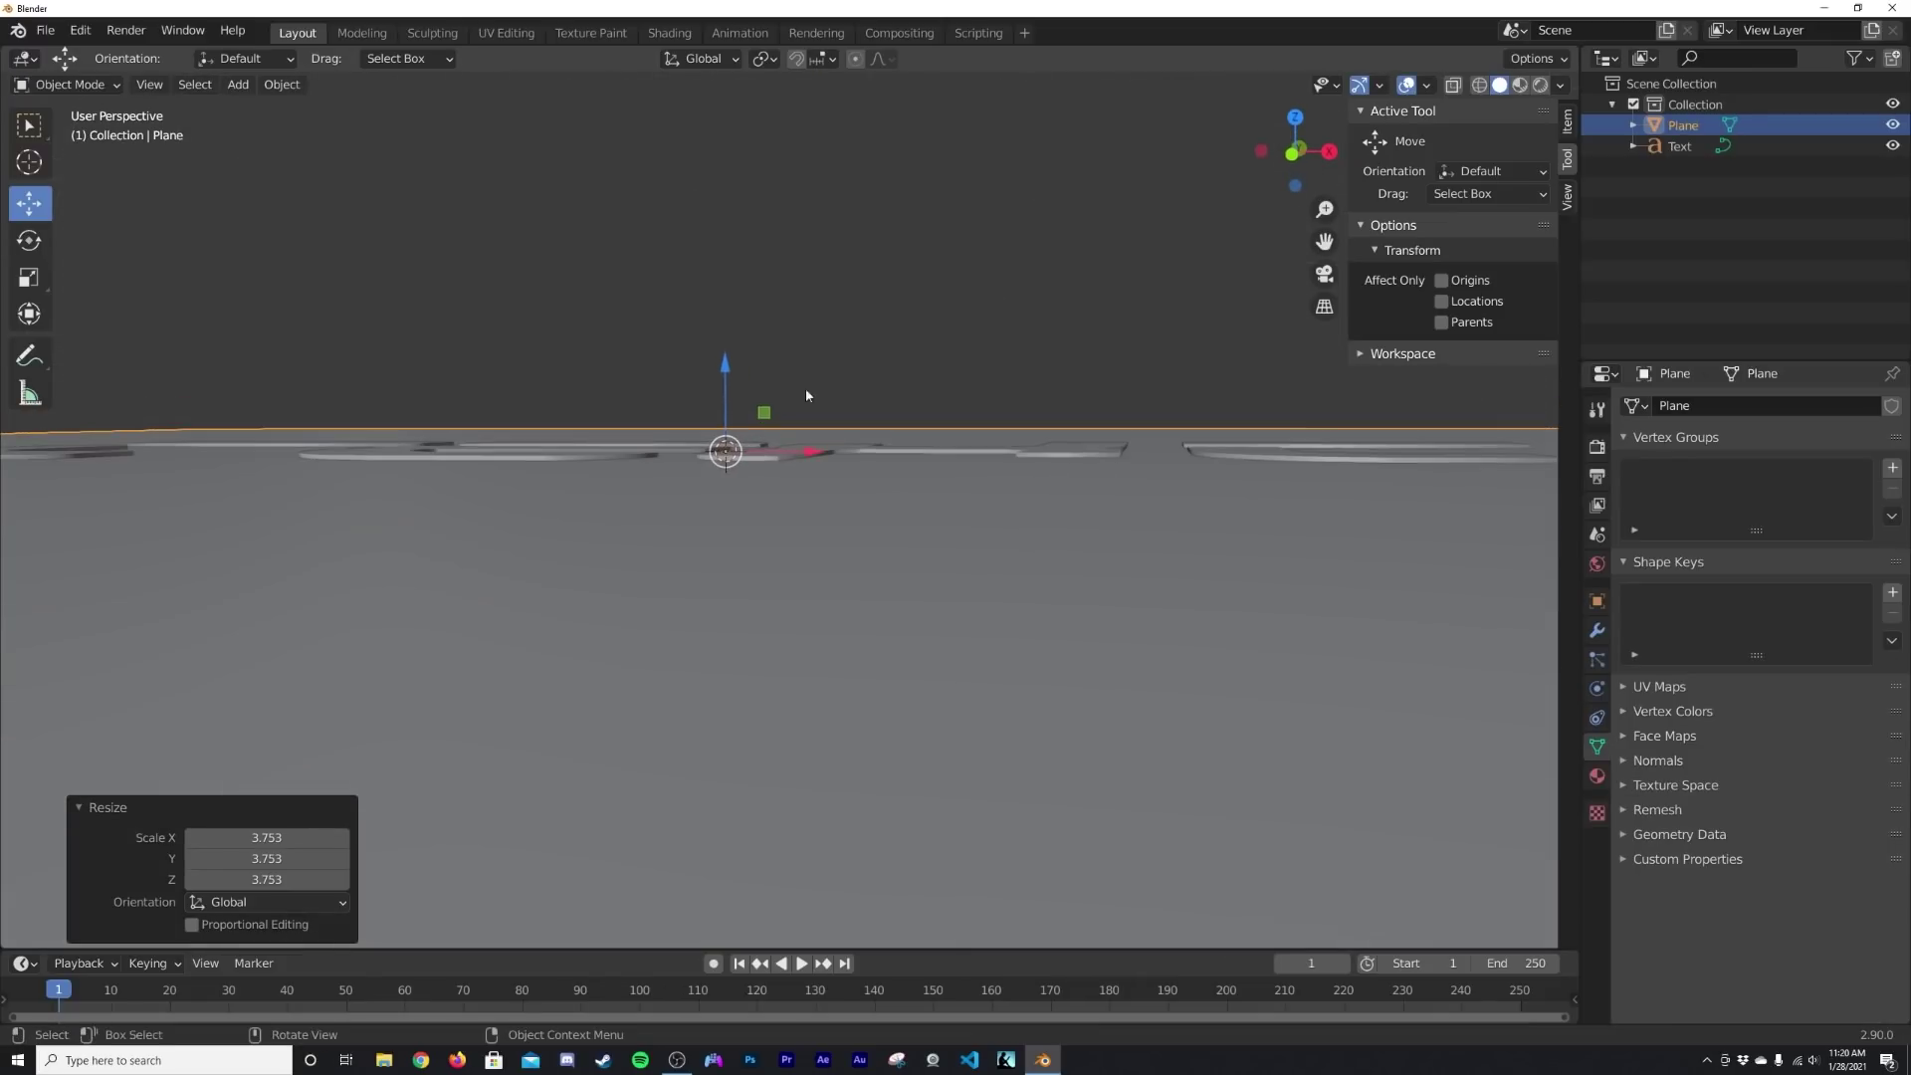
drag(721, 371, 728, 350)
middle_drag(728, 351, 907, 423)
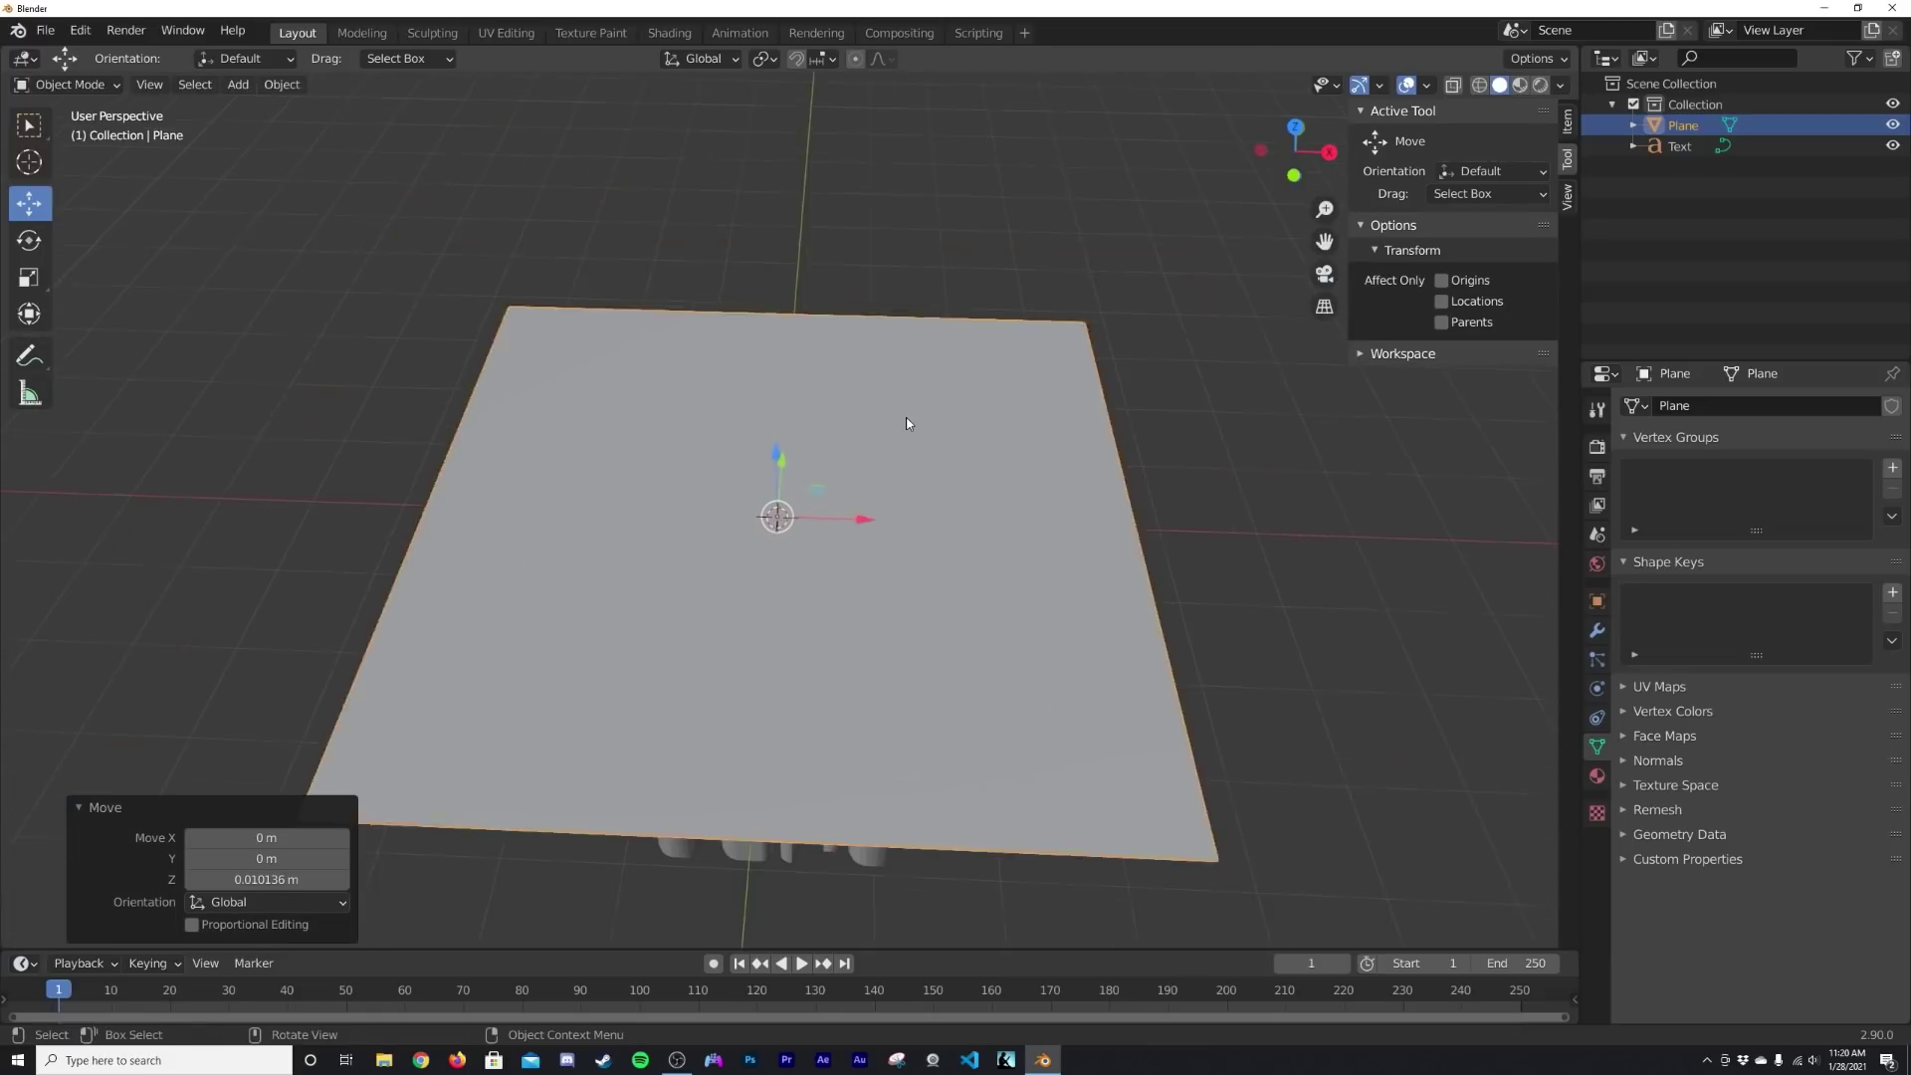
scroll(901, 430, down, 2)
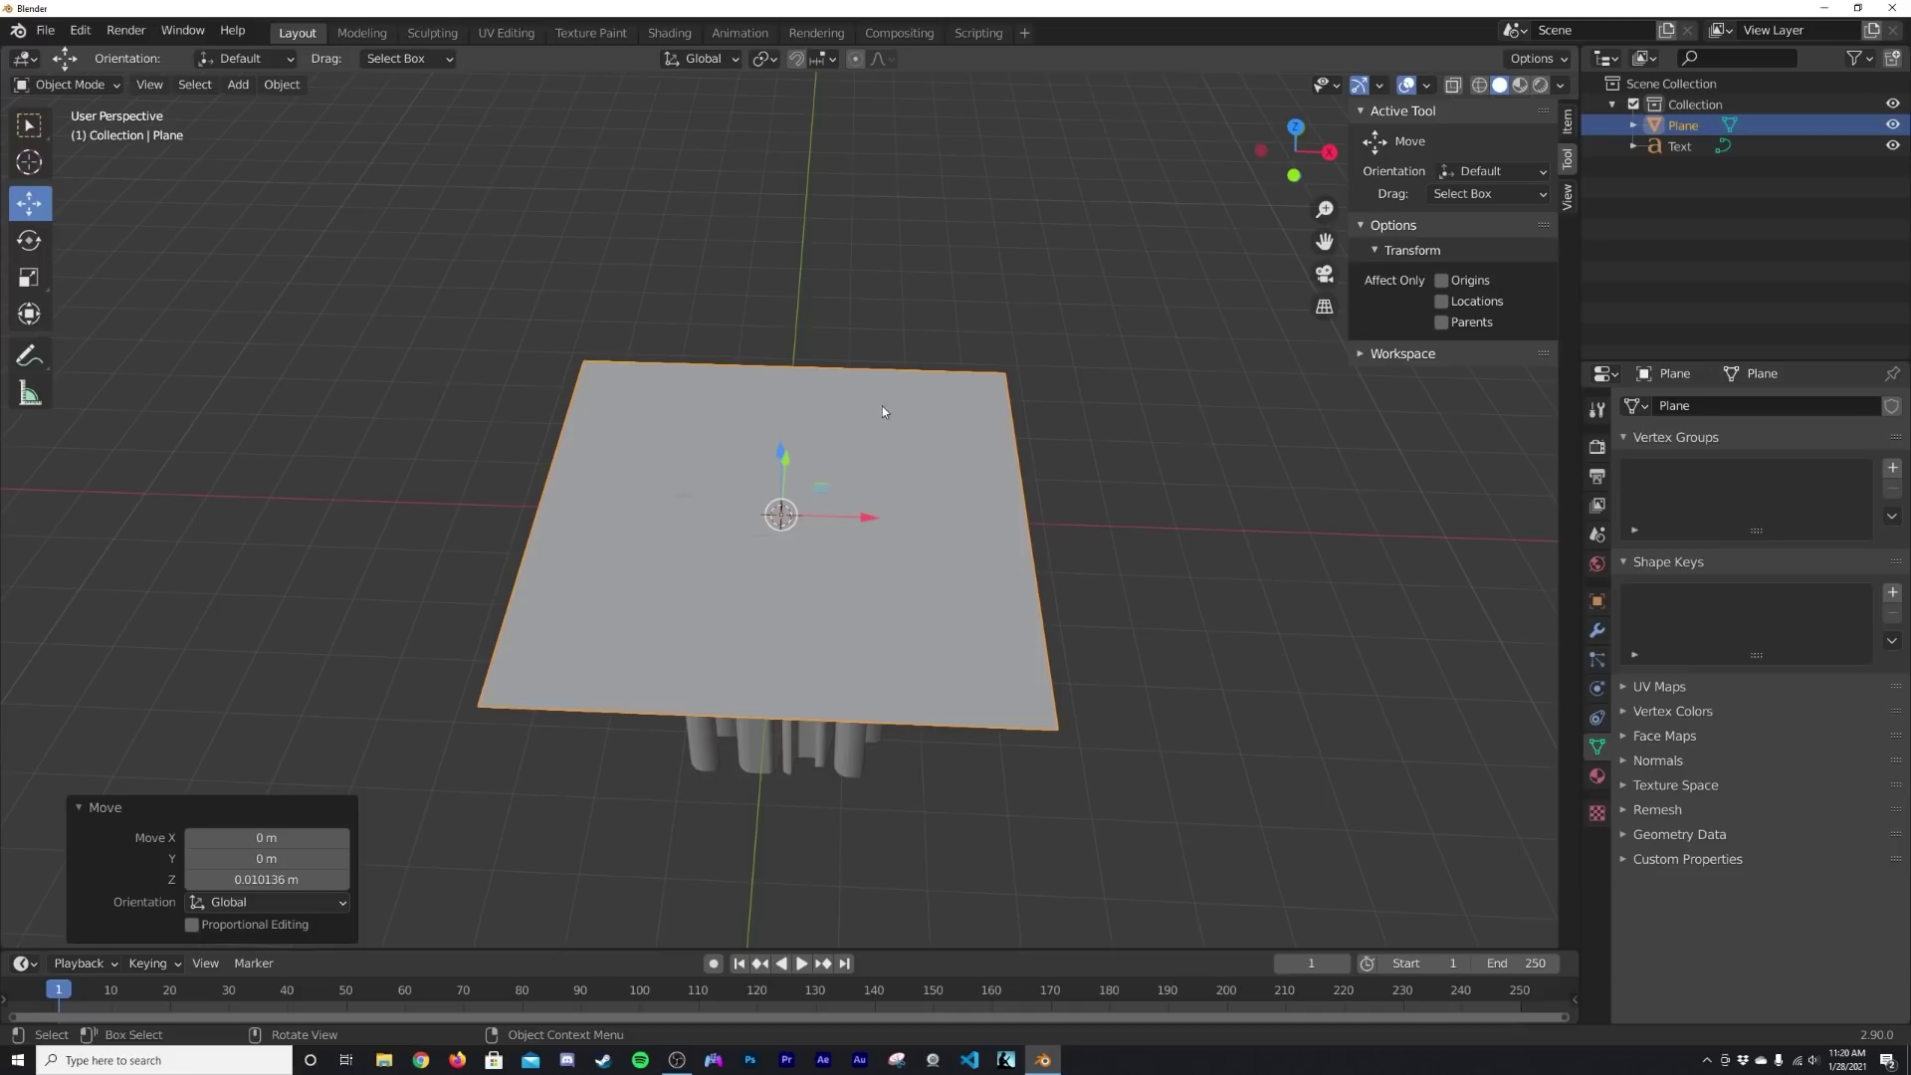
- Duplicate the plane, lower the copy along Z beneath the extruded text, and scale it up by about 9
key(shift+d)
key(Escape)
middle_drag(960, 393, 786, 422)
scroll(787, 438, down, 3)
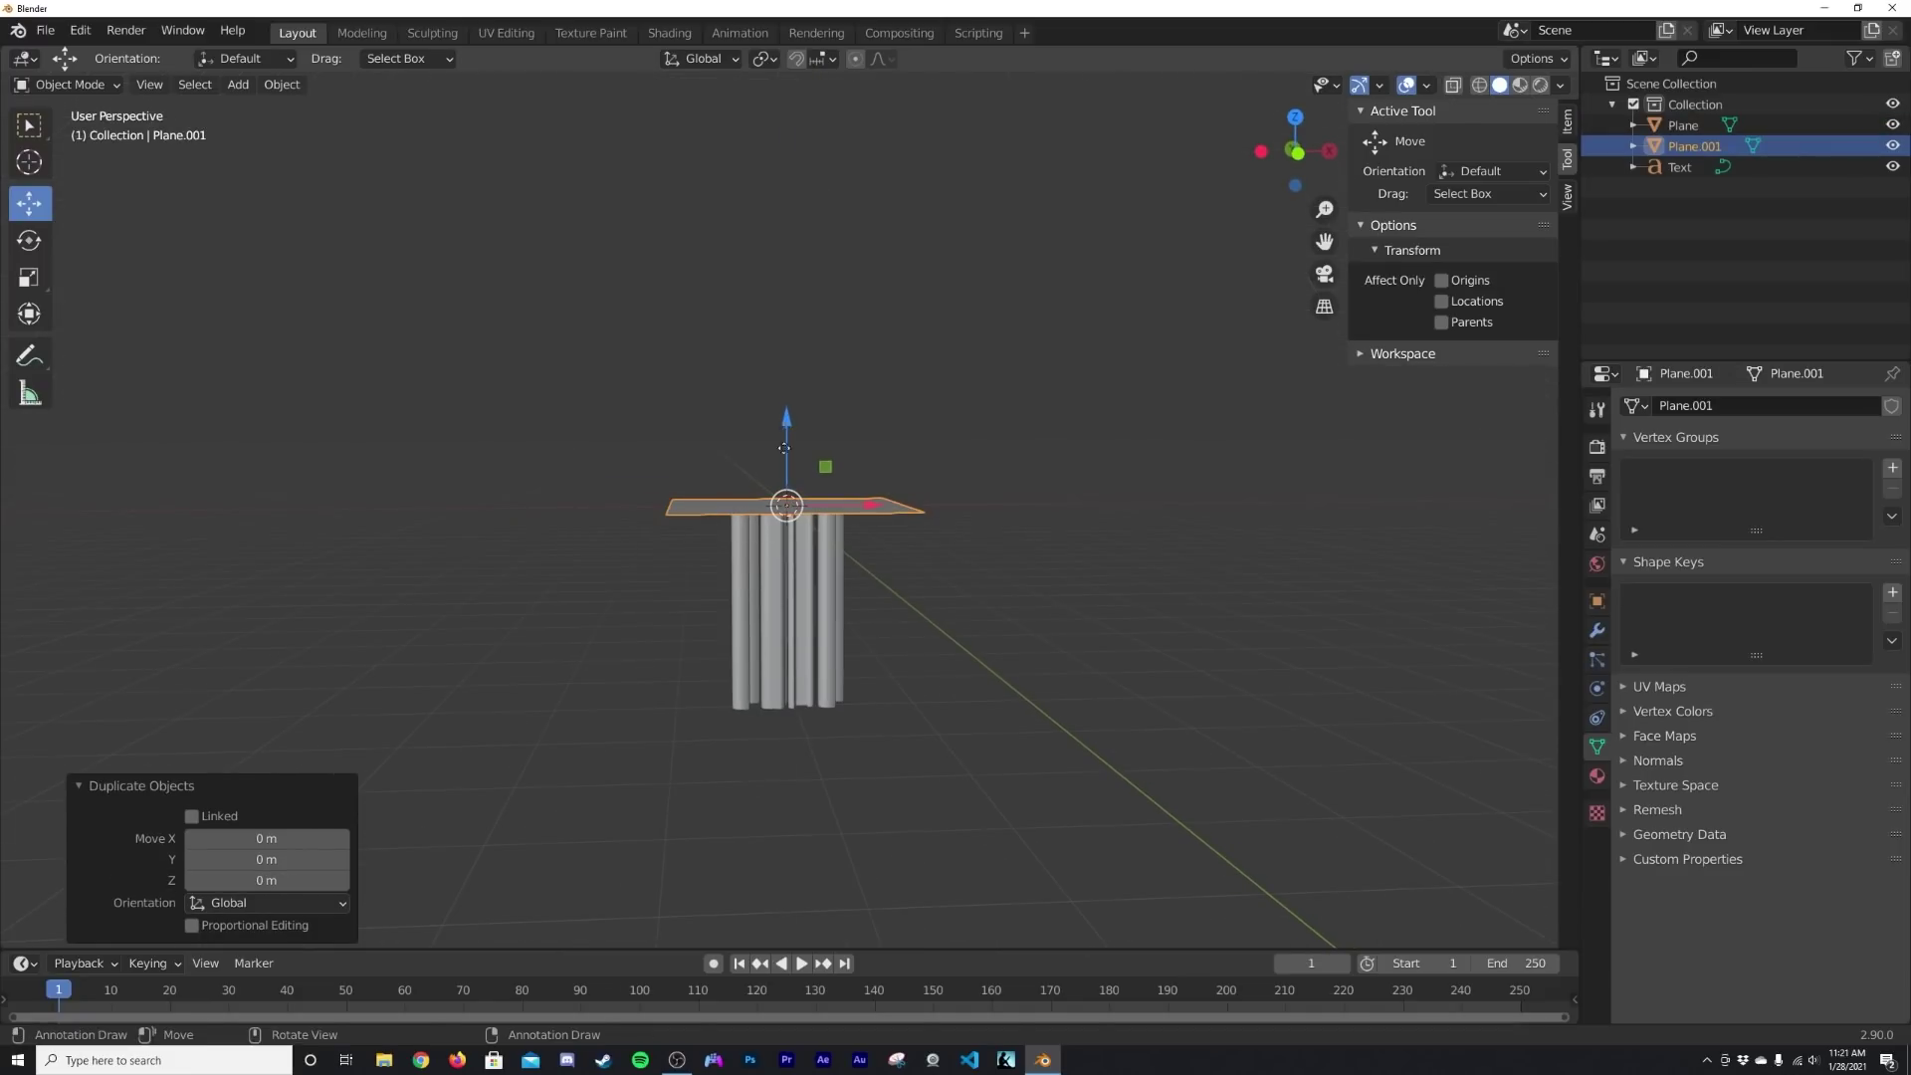
drag(784, 448, 789, 777)
key(s)
click(817, 439)
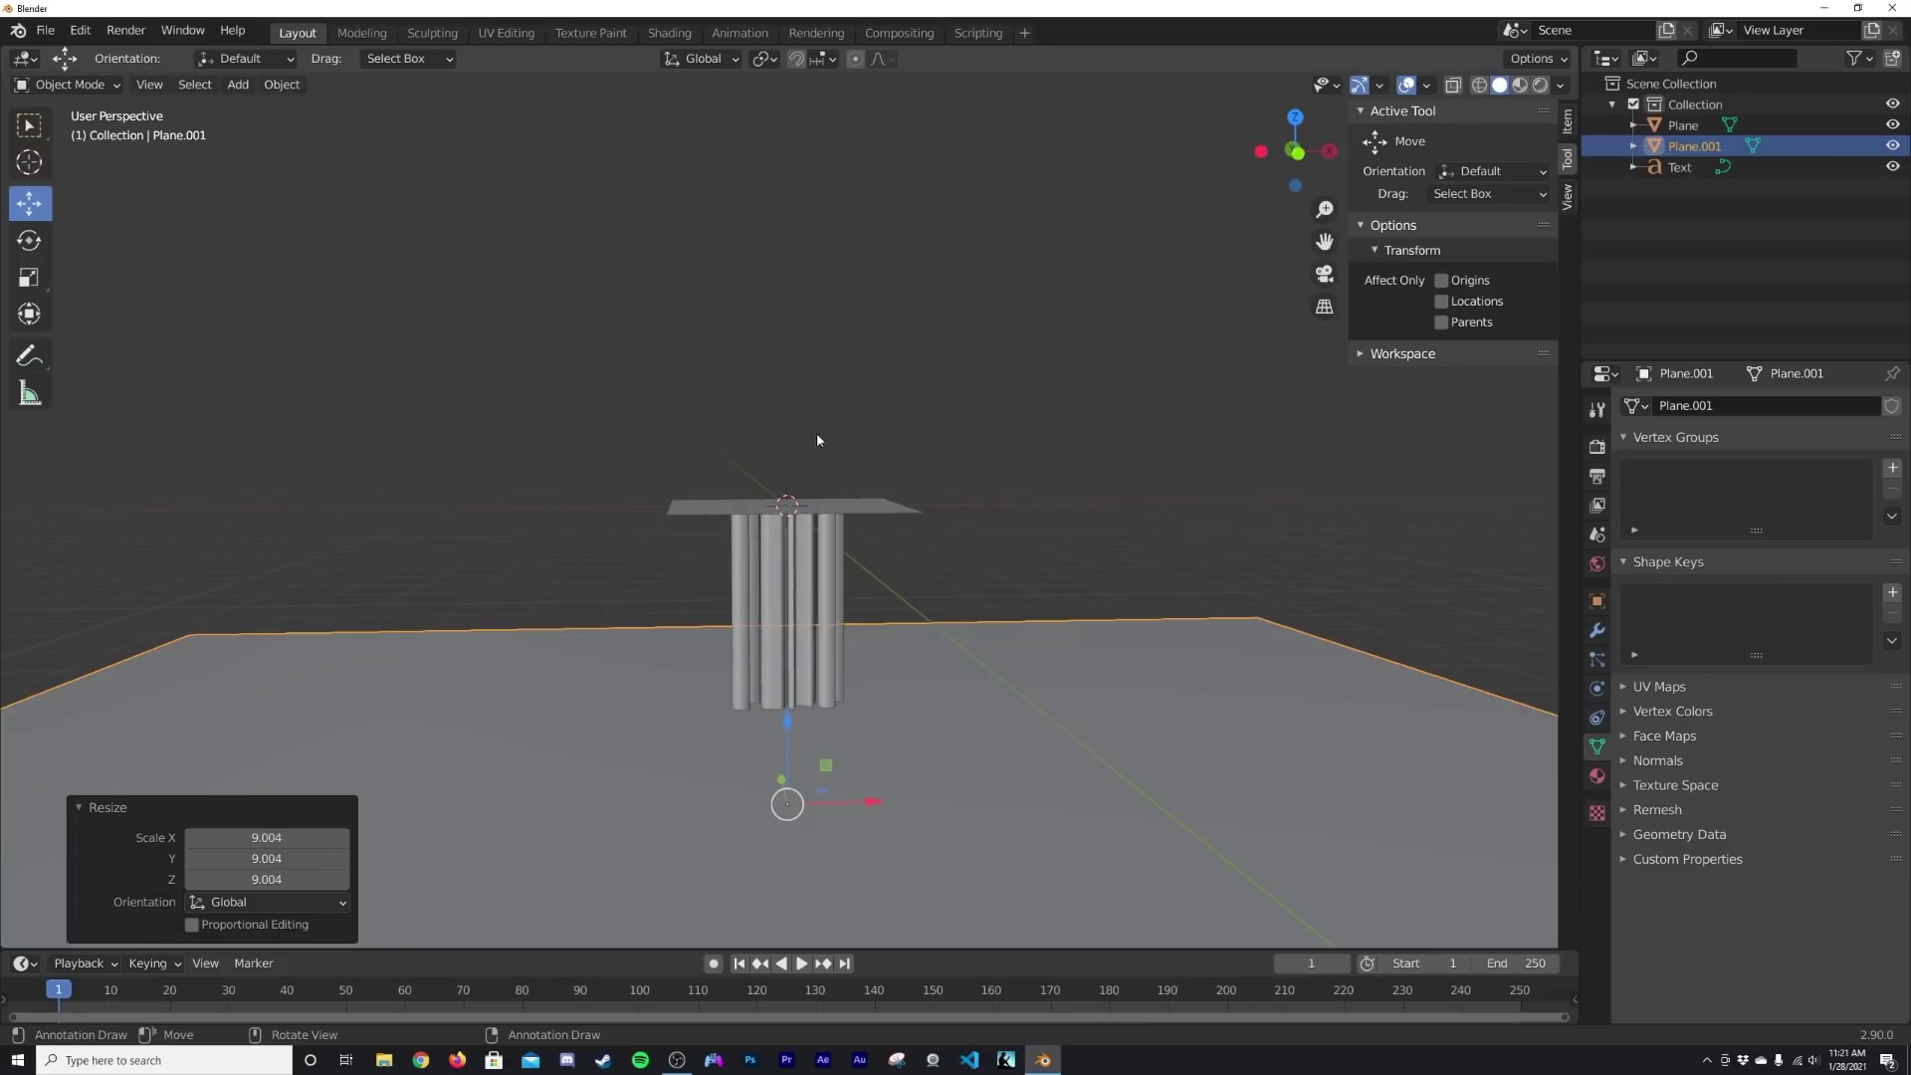
- Examine the layout of the text and both planes in the top orthographic view with wireframe shading
middle_drag(817, 432, 815, 663)
scroll(814, 663, down, 1)
right_click(889, 602)
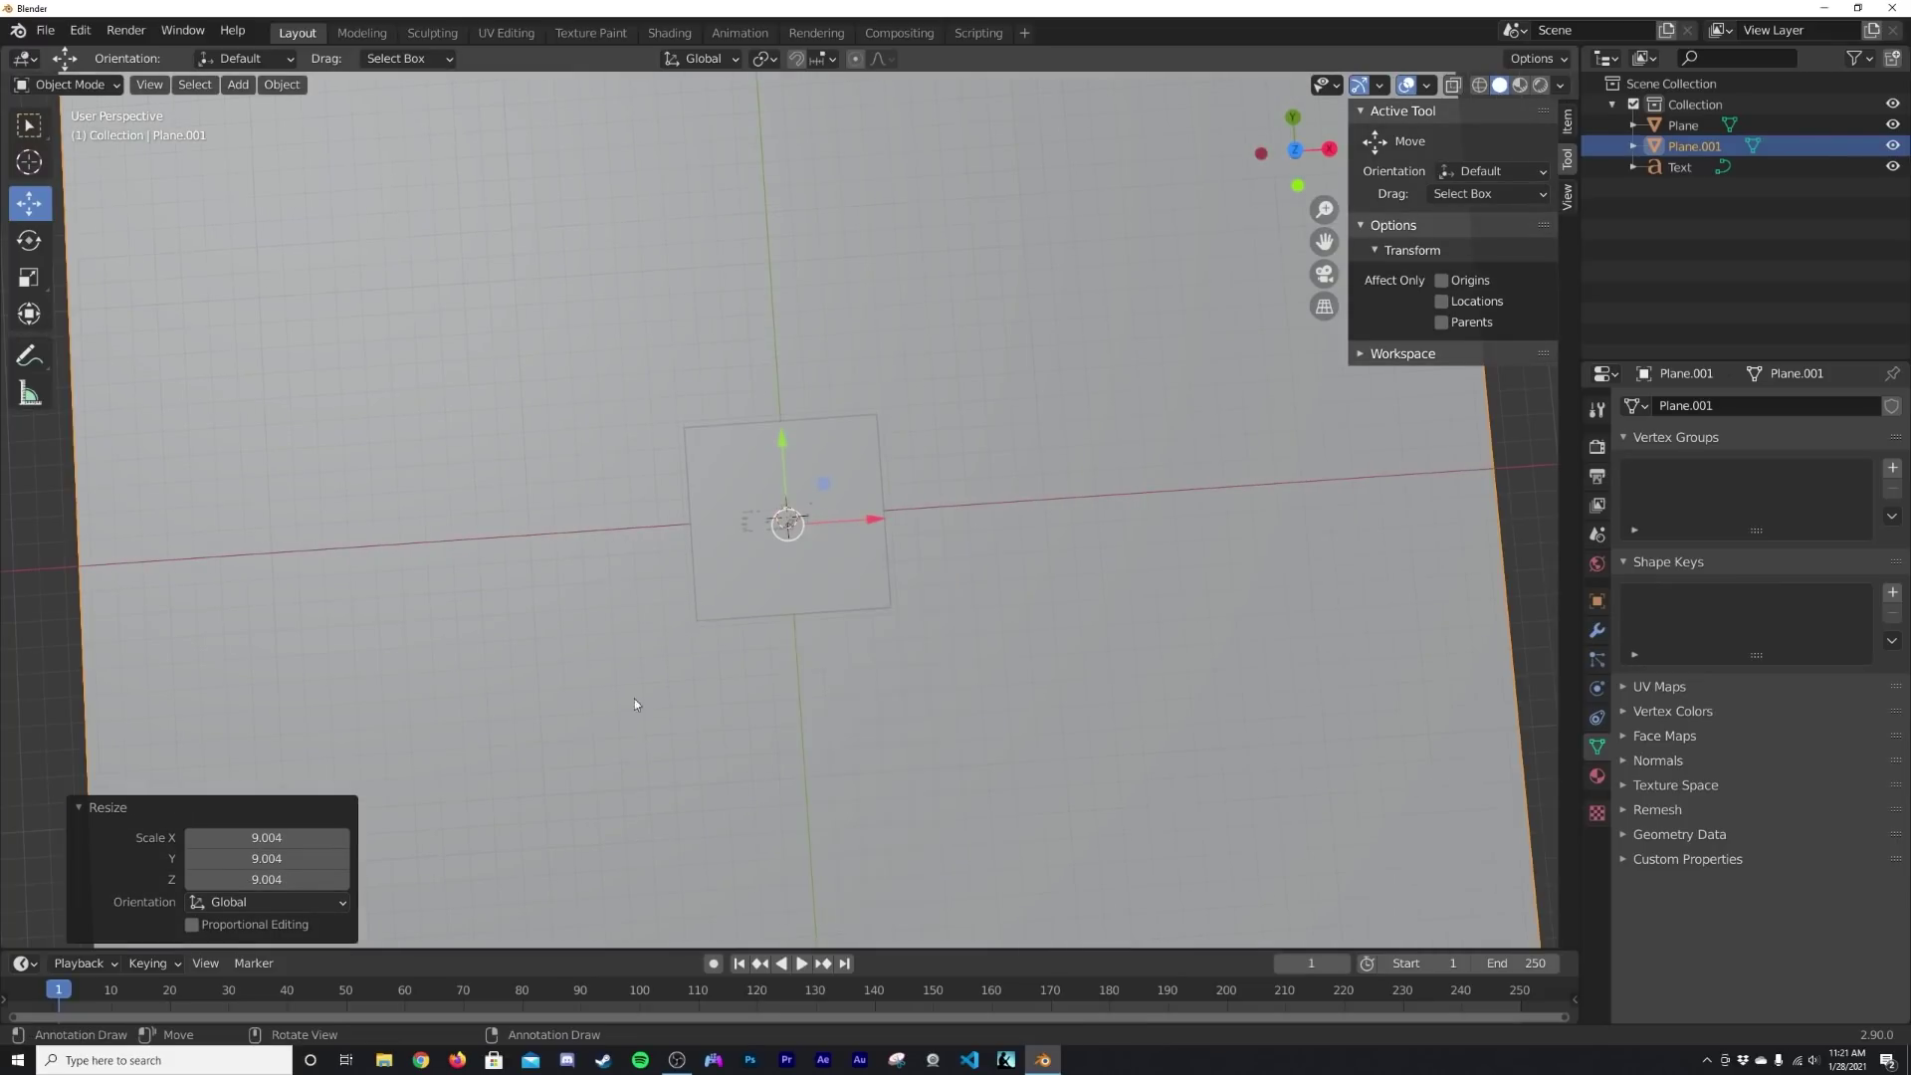
middle_drag(635, 704, 986, 503)
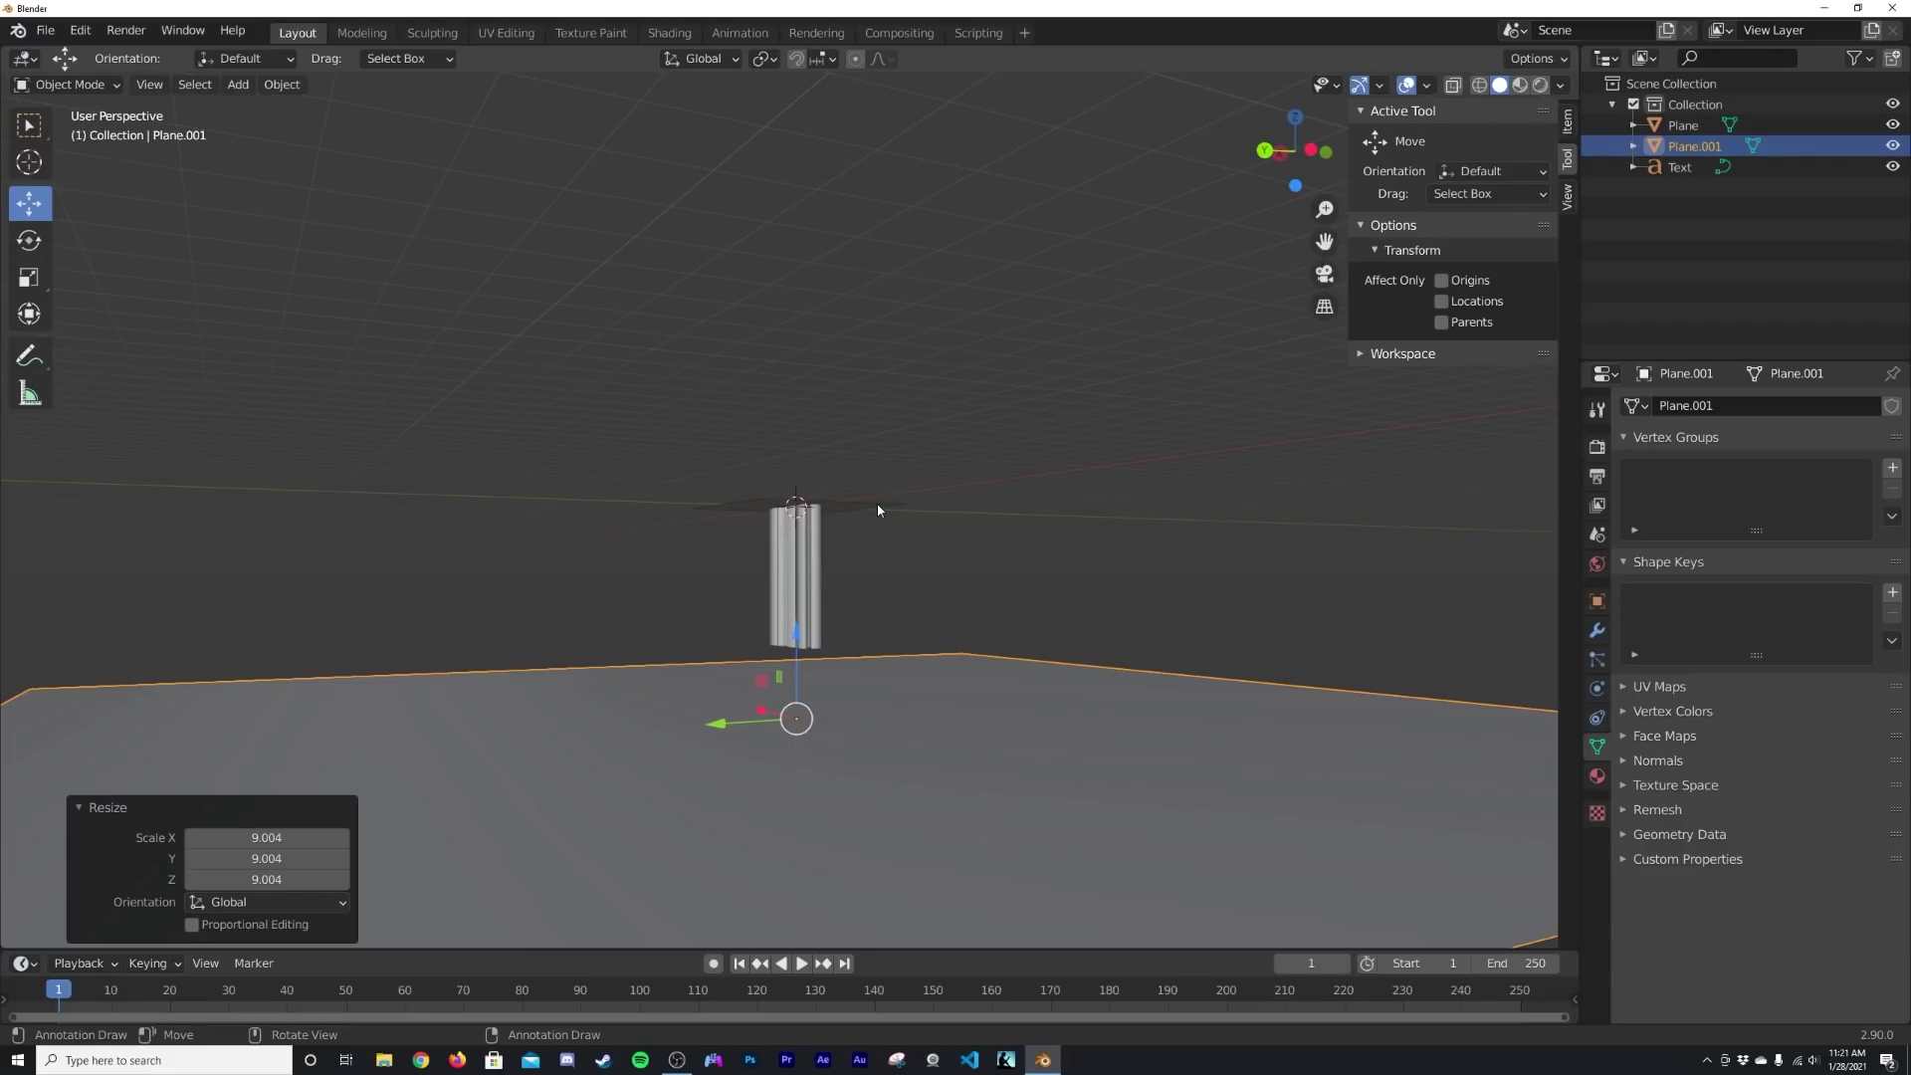
key(grave)
click(876, 408)
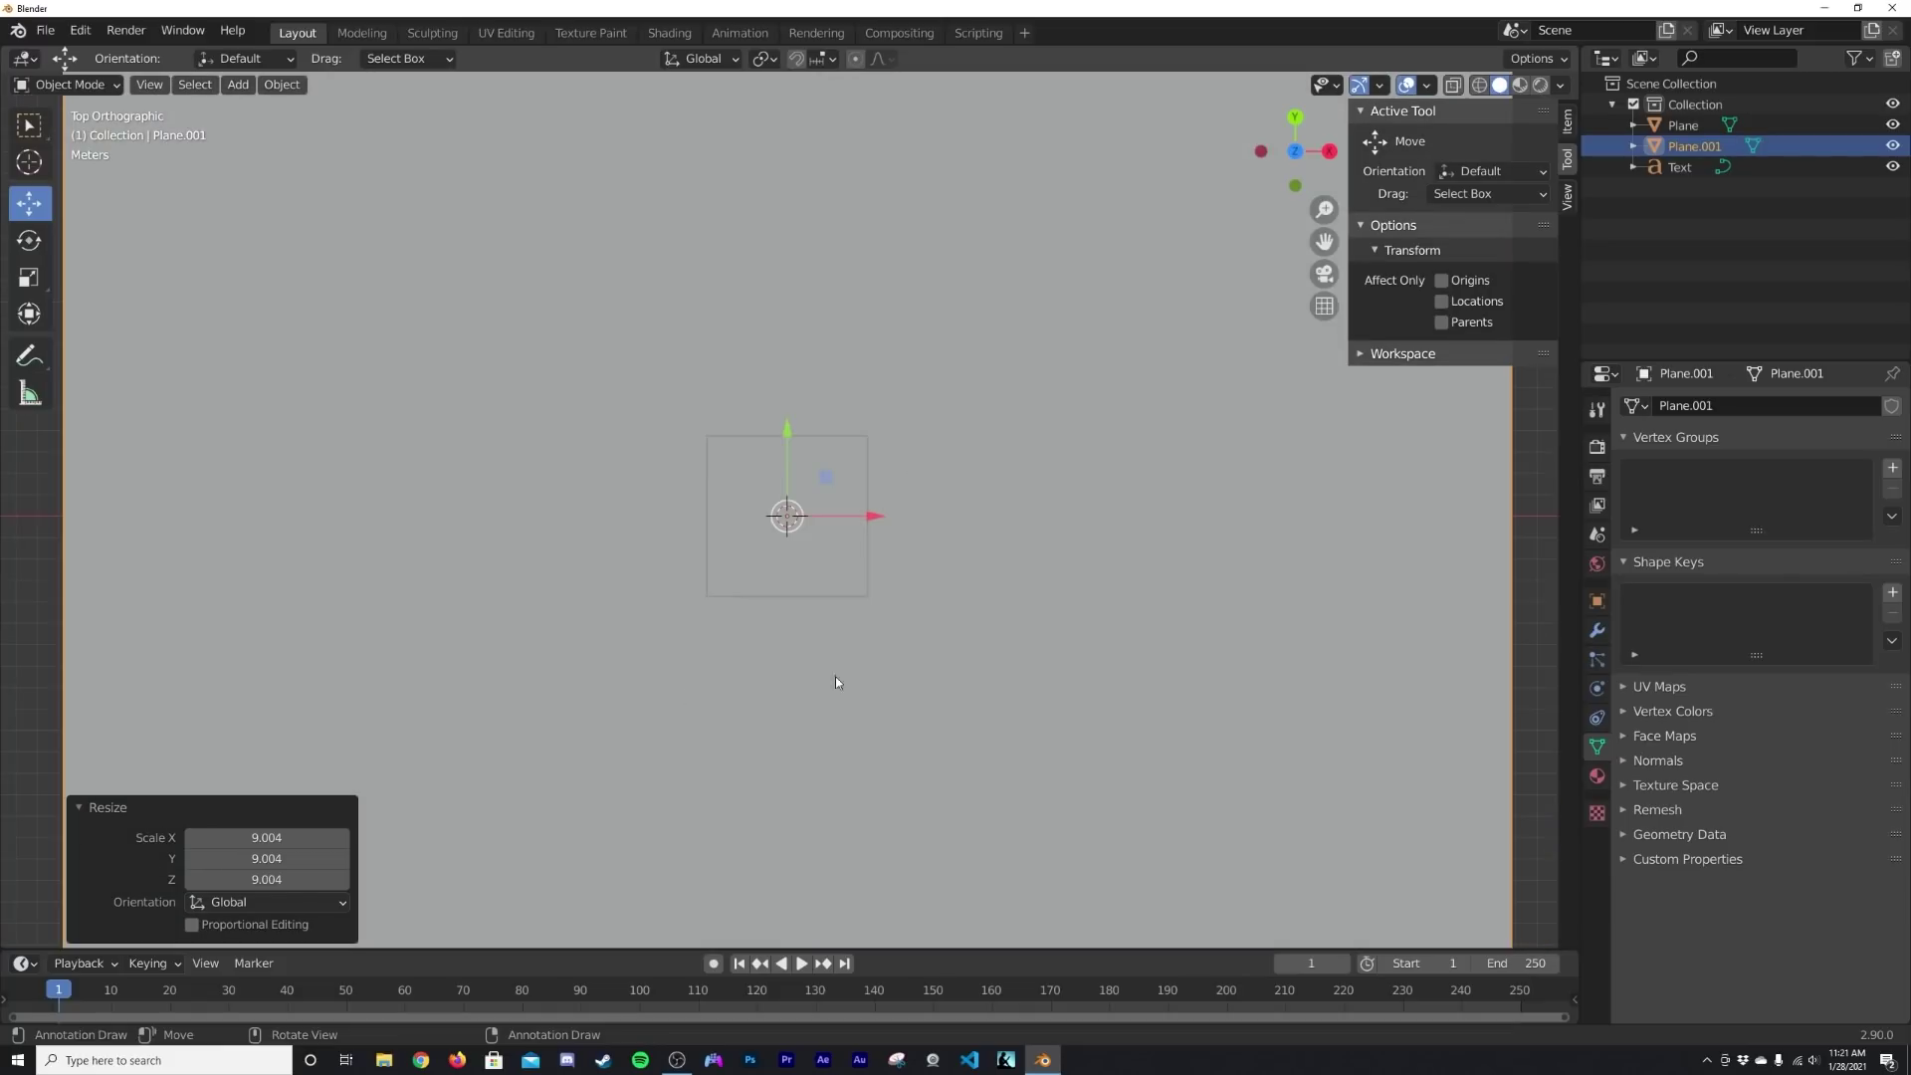
scroll(834, 677, up, 7)
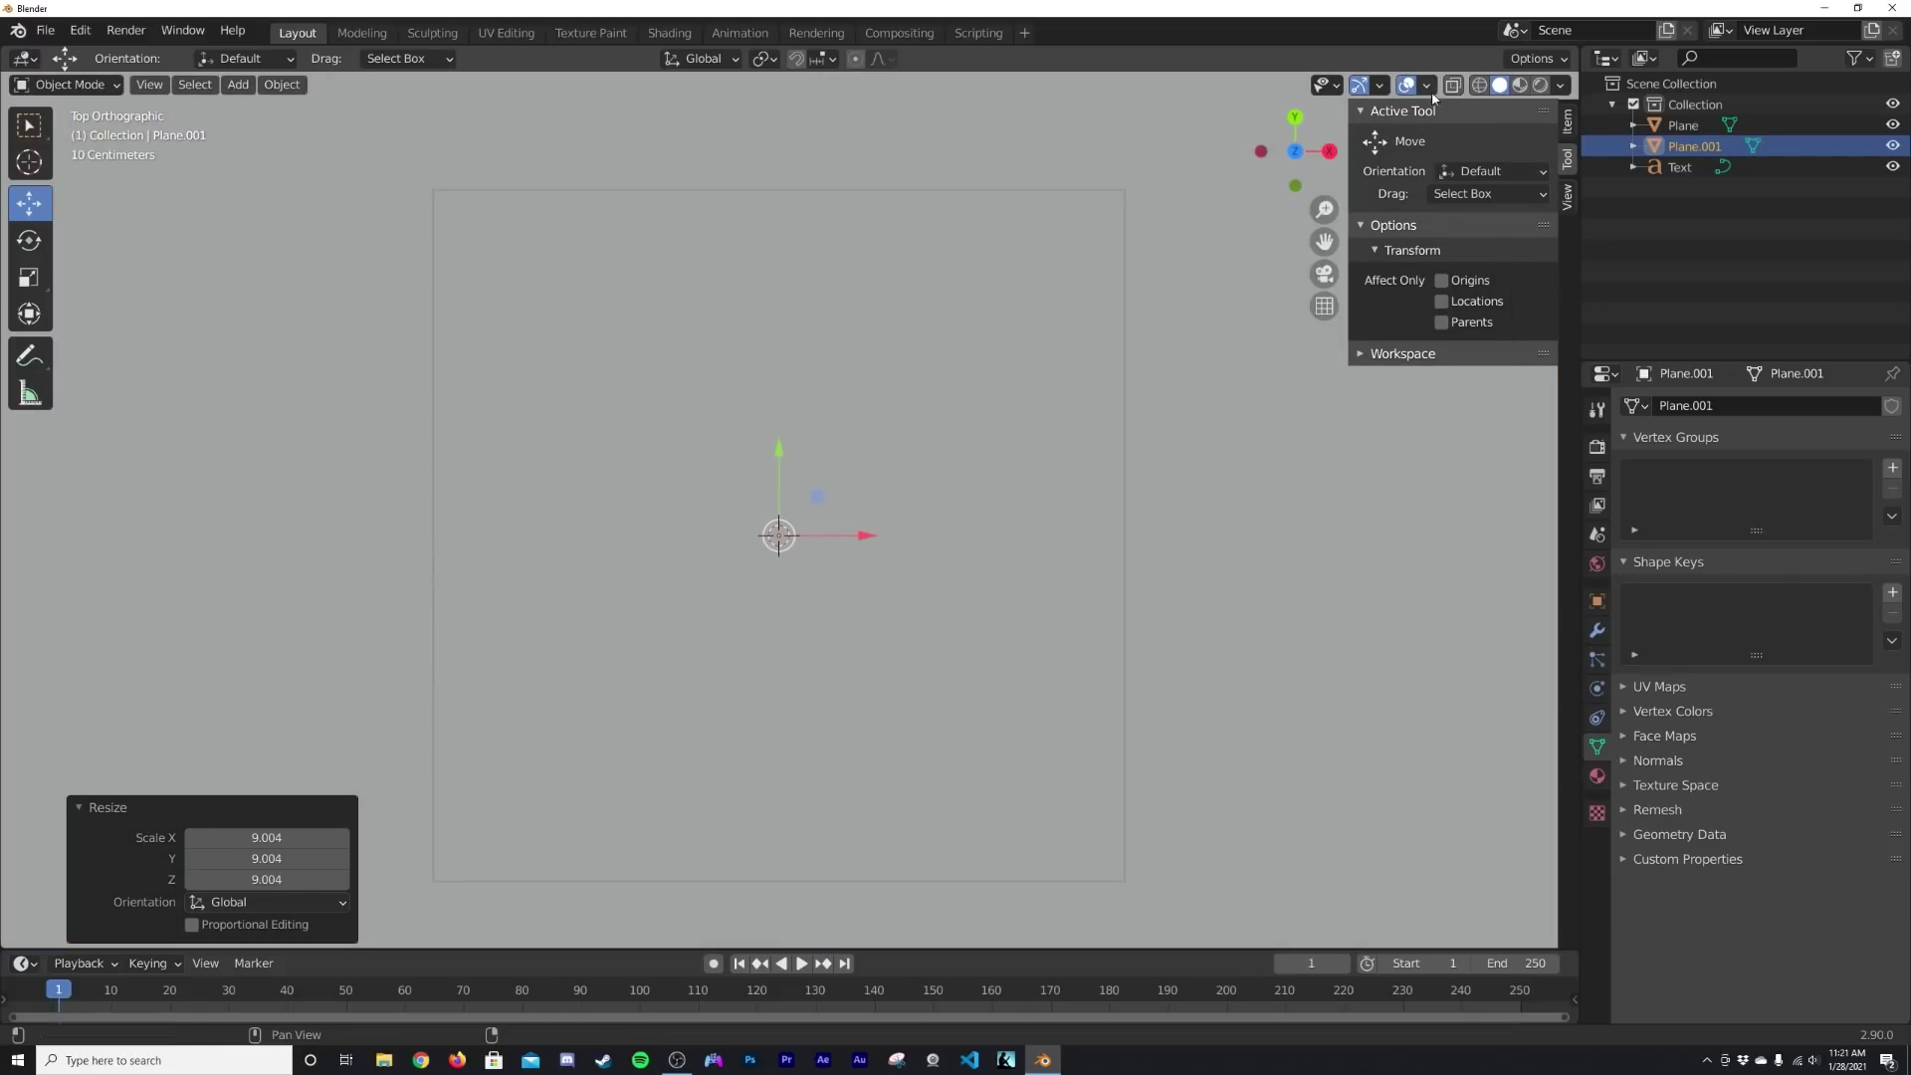
click(1480, 86)
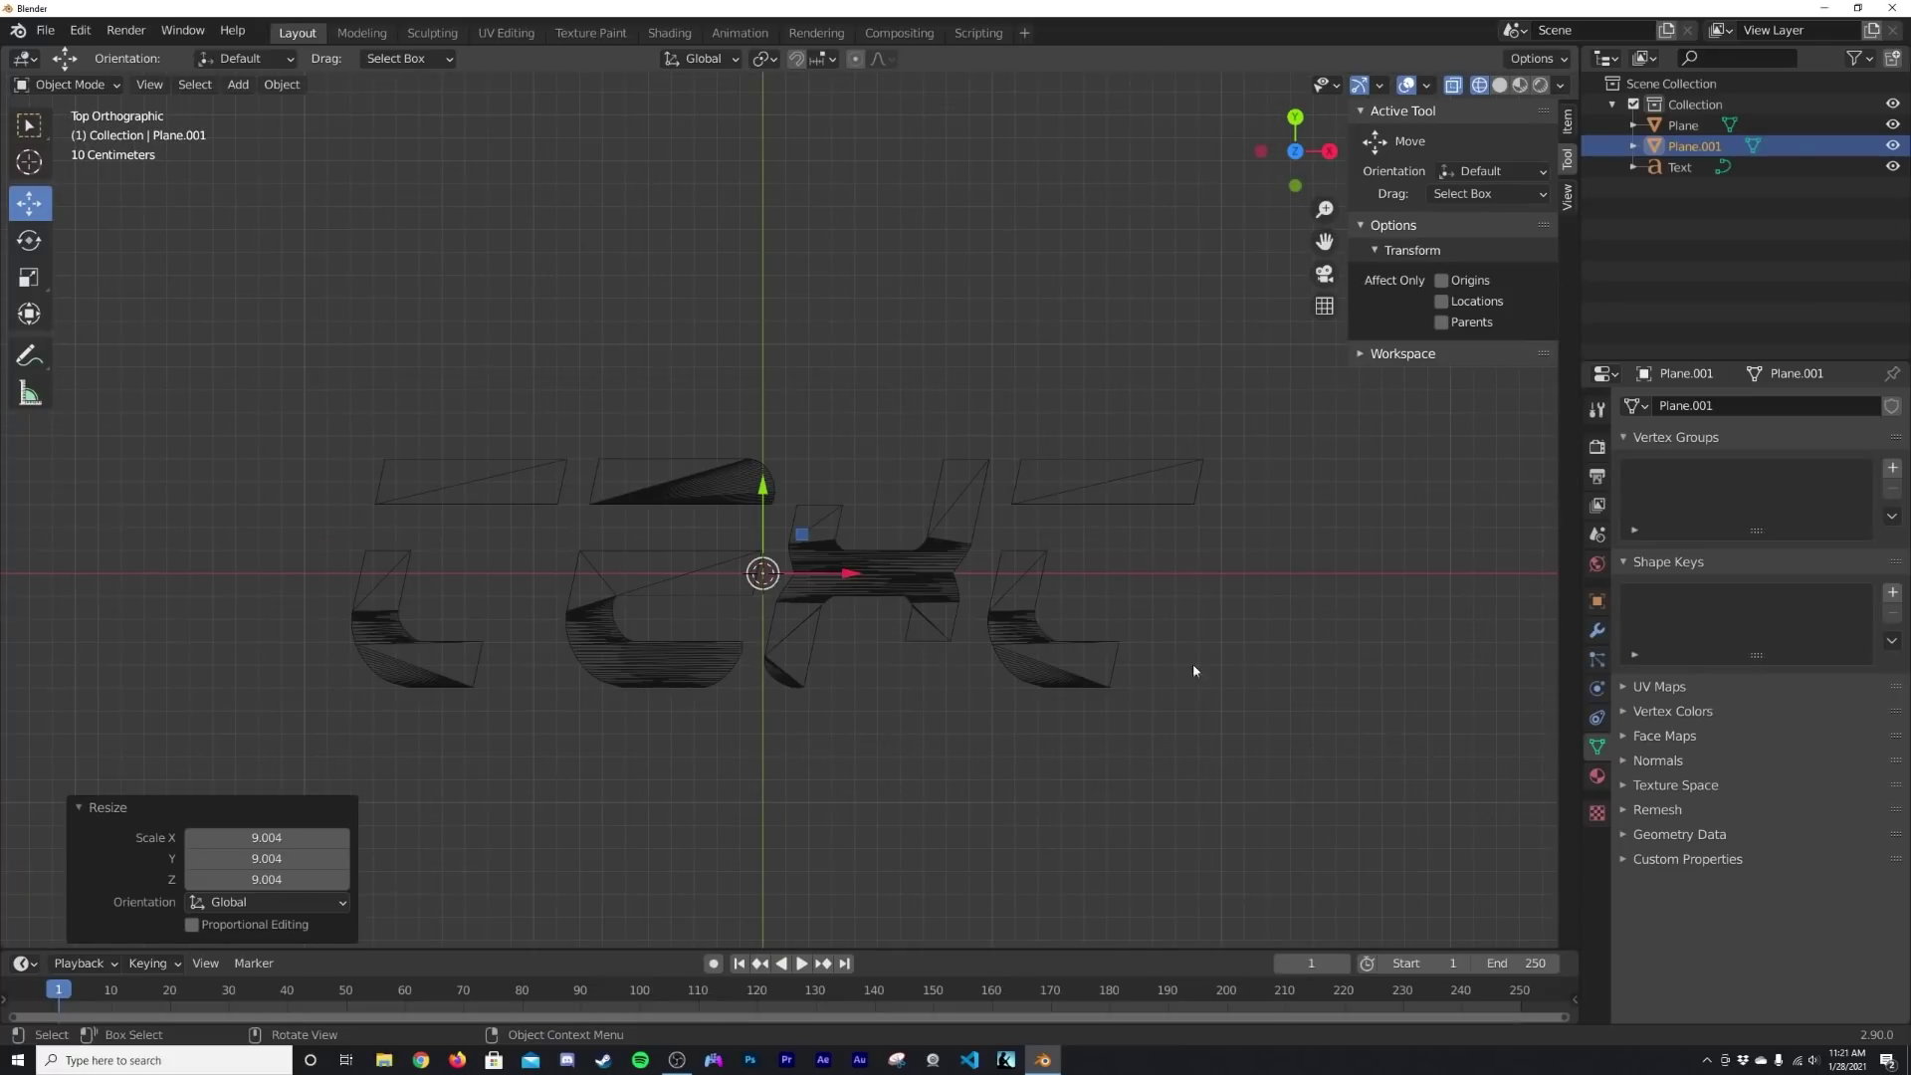
scroll(1195, 670, down, 4)
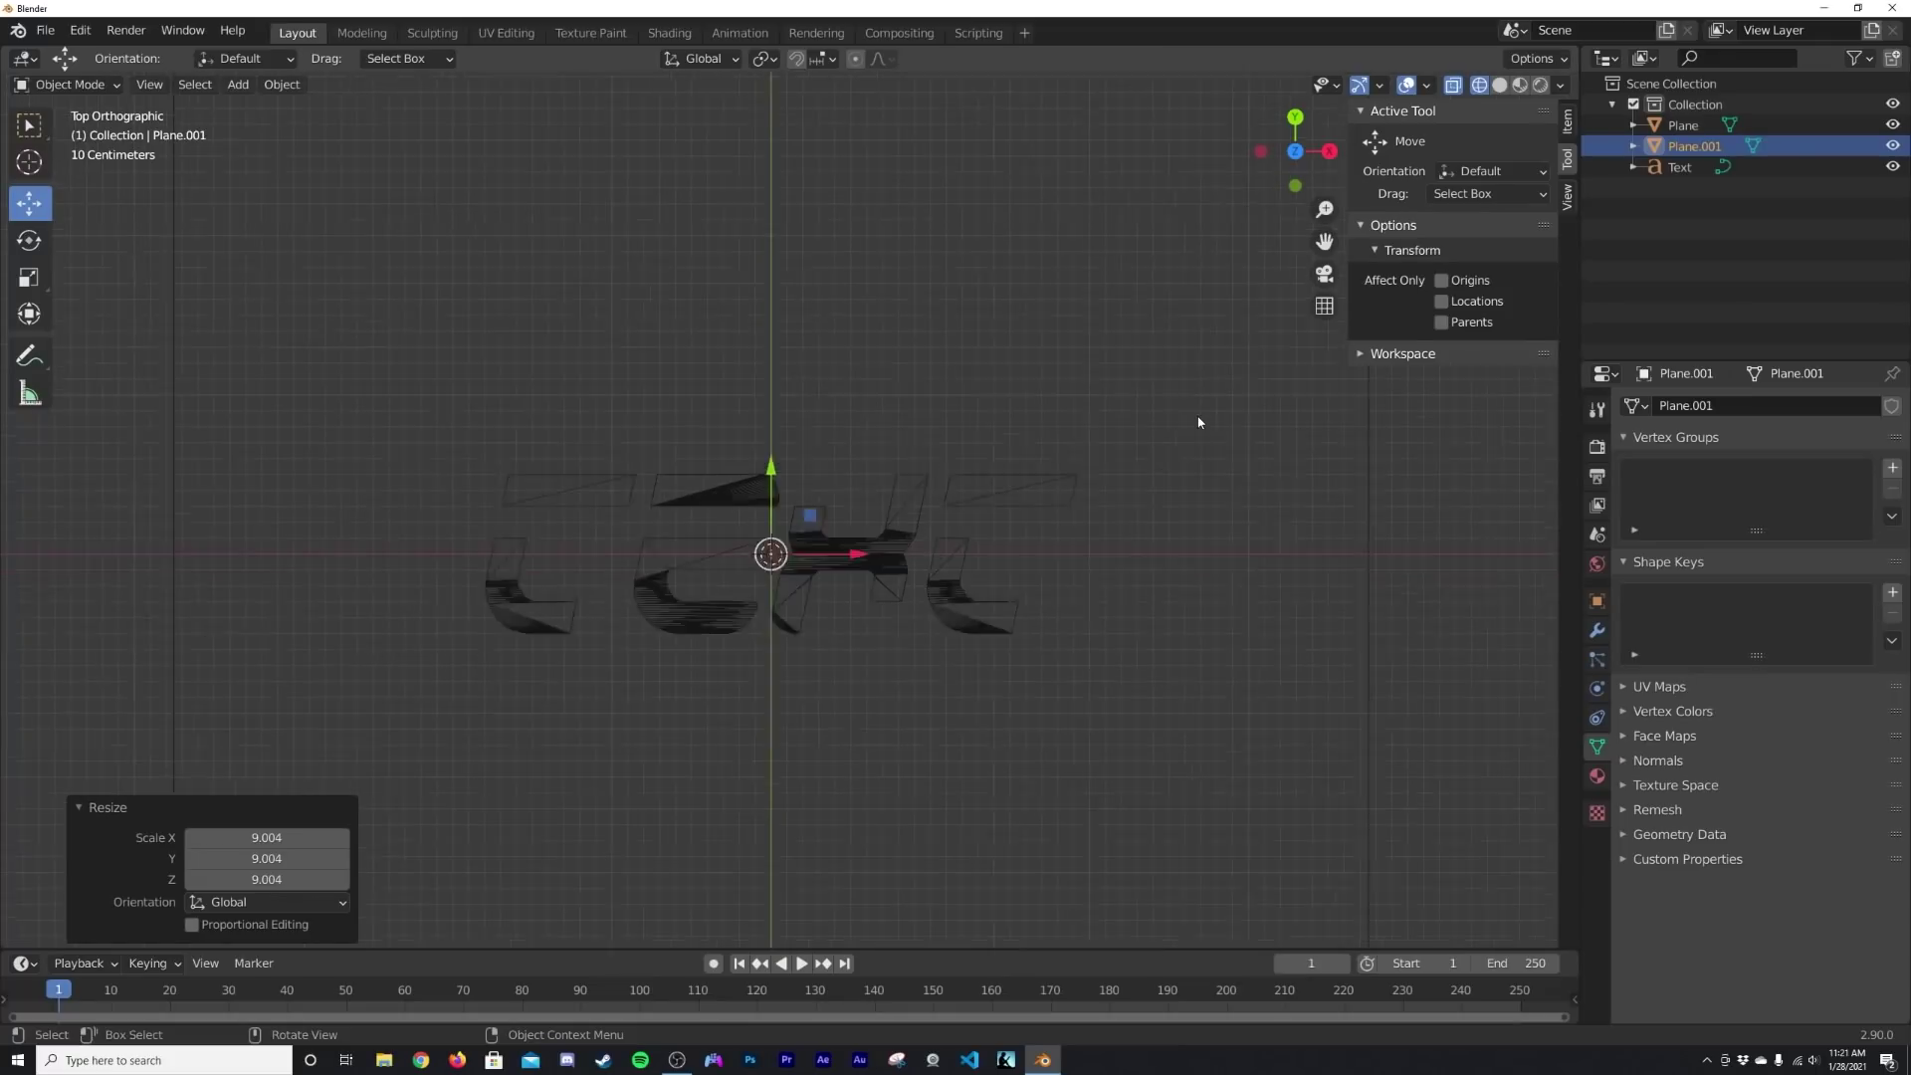
- Return to solid shading and add a camera at the origin
click(1500, 85)
key(shift+a)
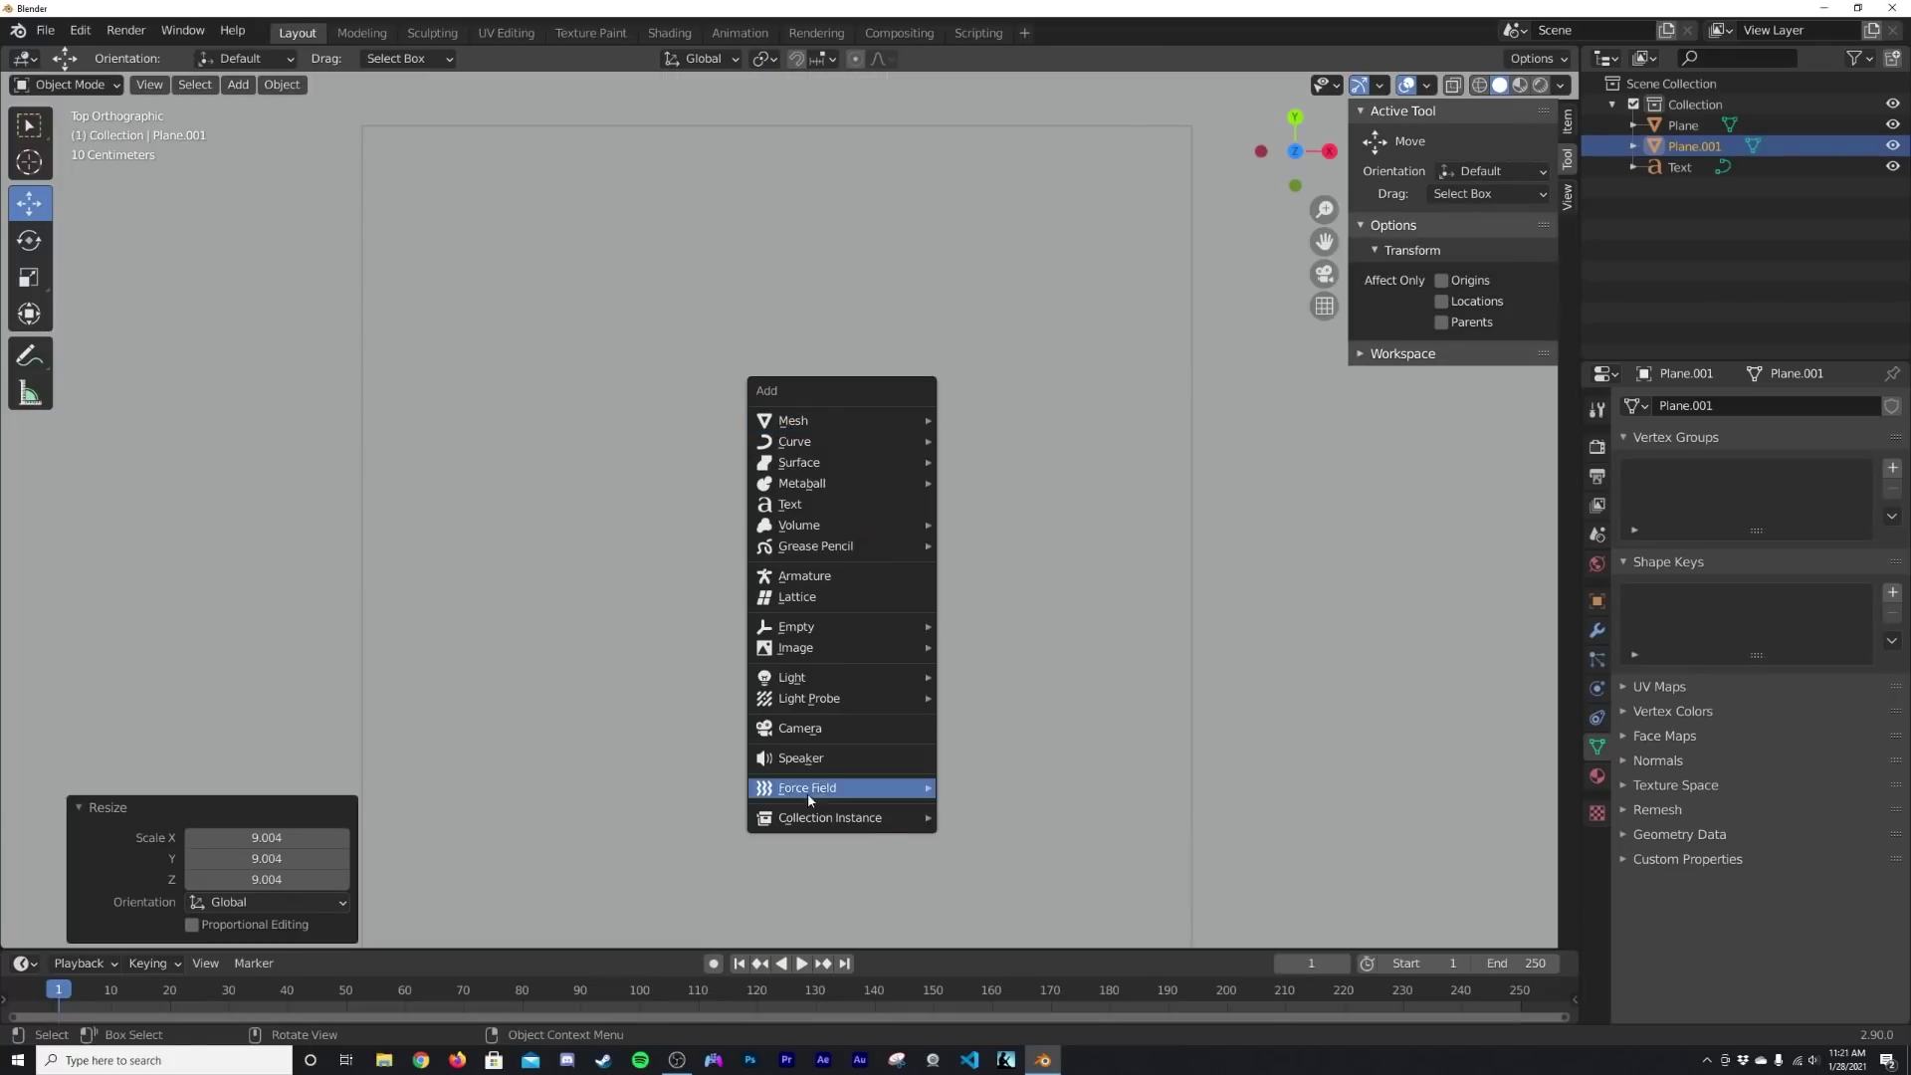
click(826, 728)
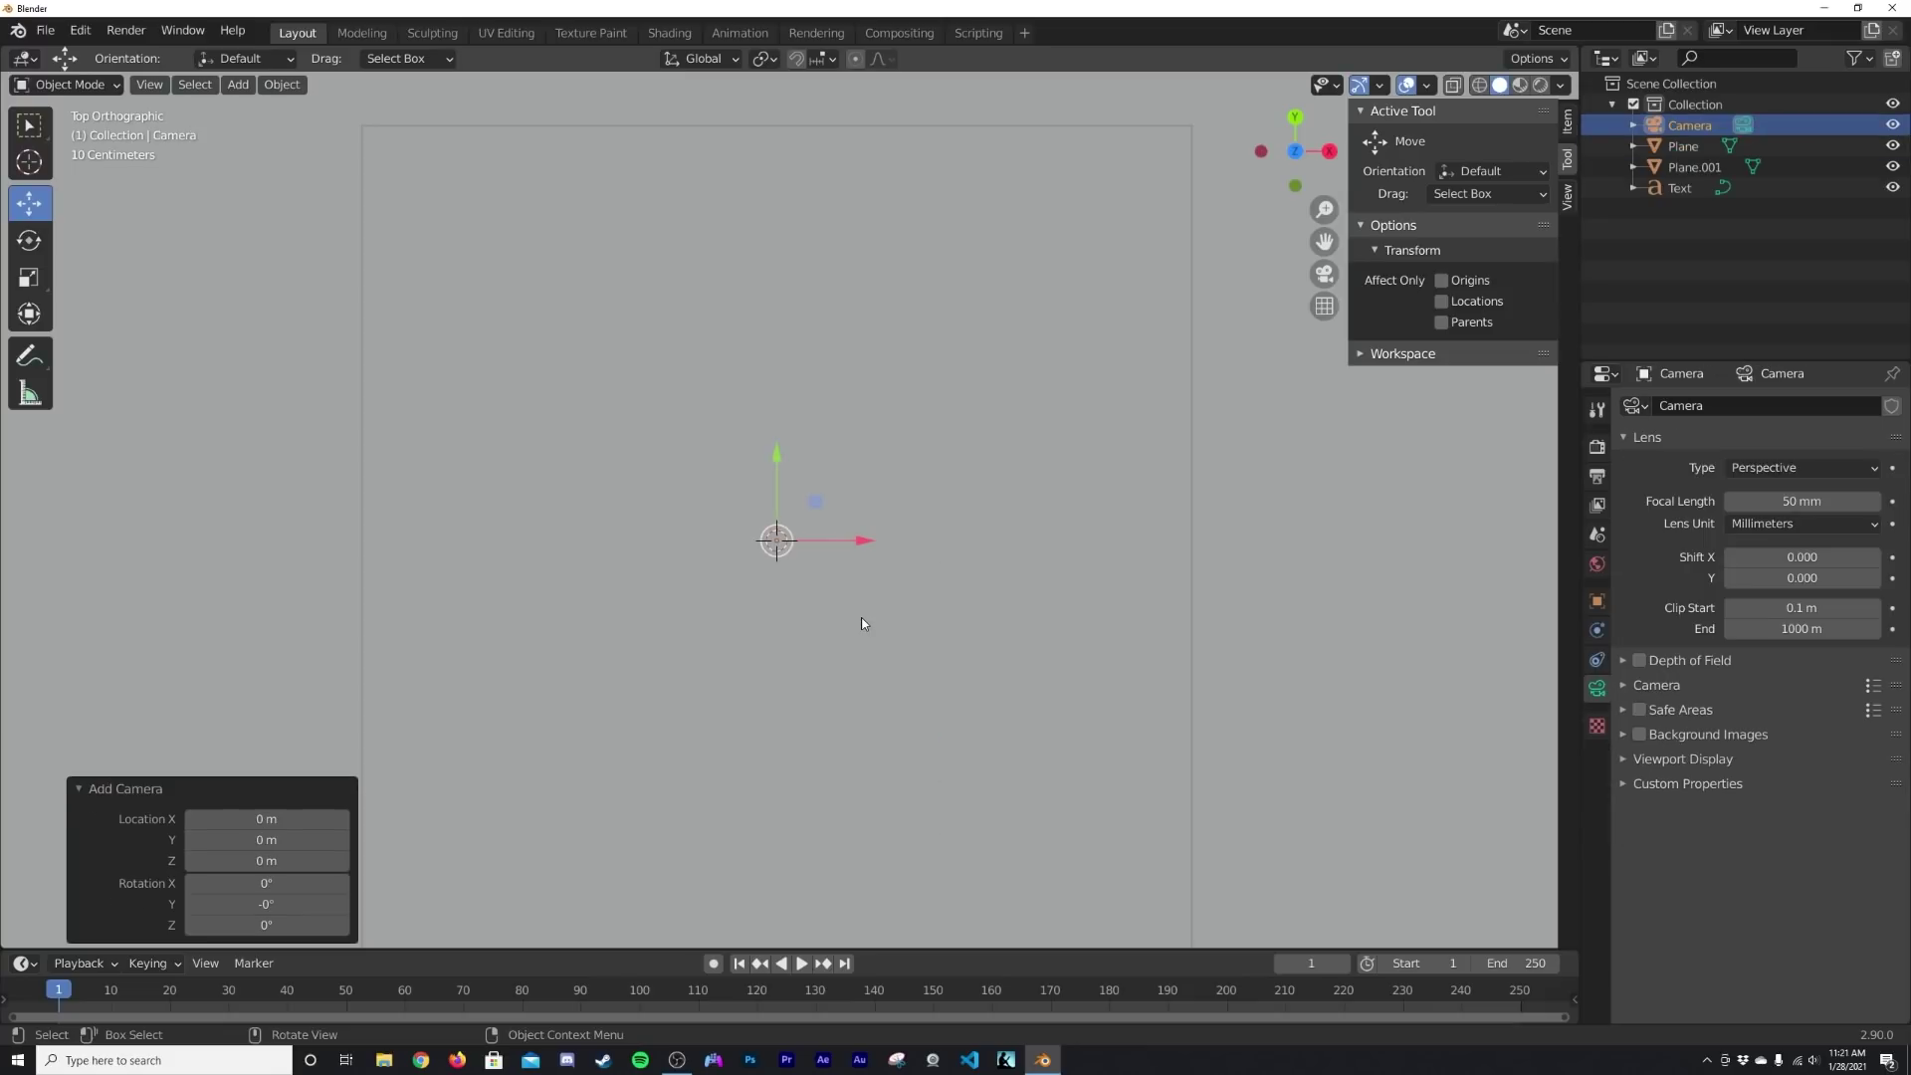
- View the scene through the camera in wireframe and shift the camera about -0.18 m in X and -0.23 m in Y to centre the text
key(KP_0)
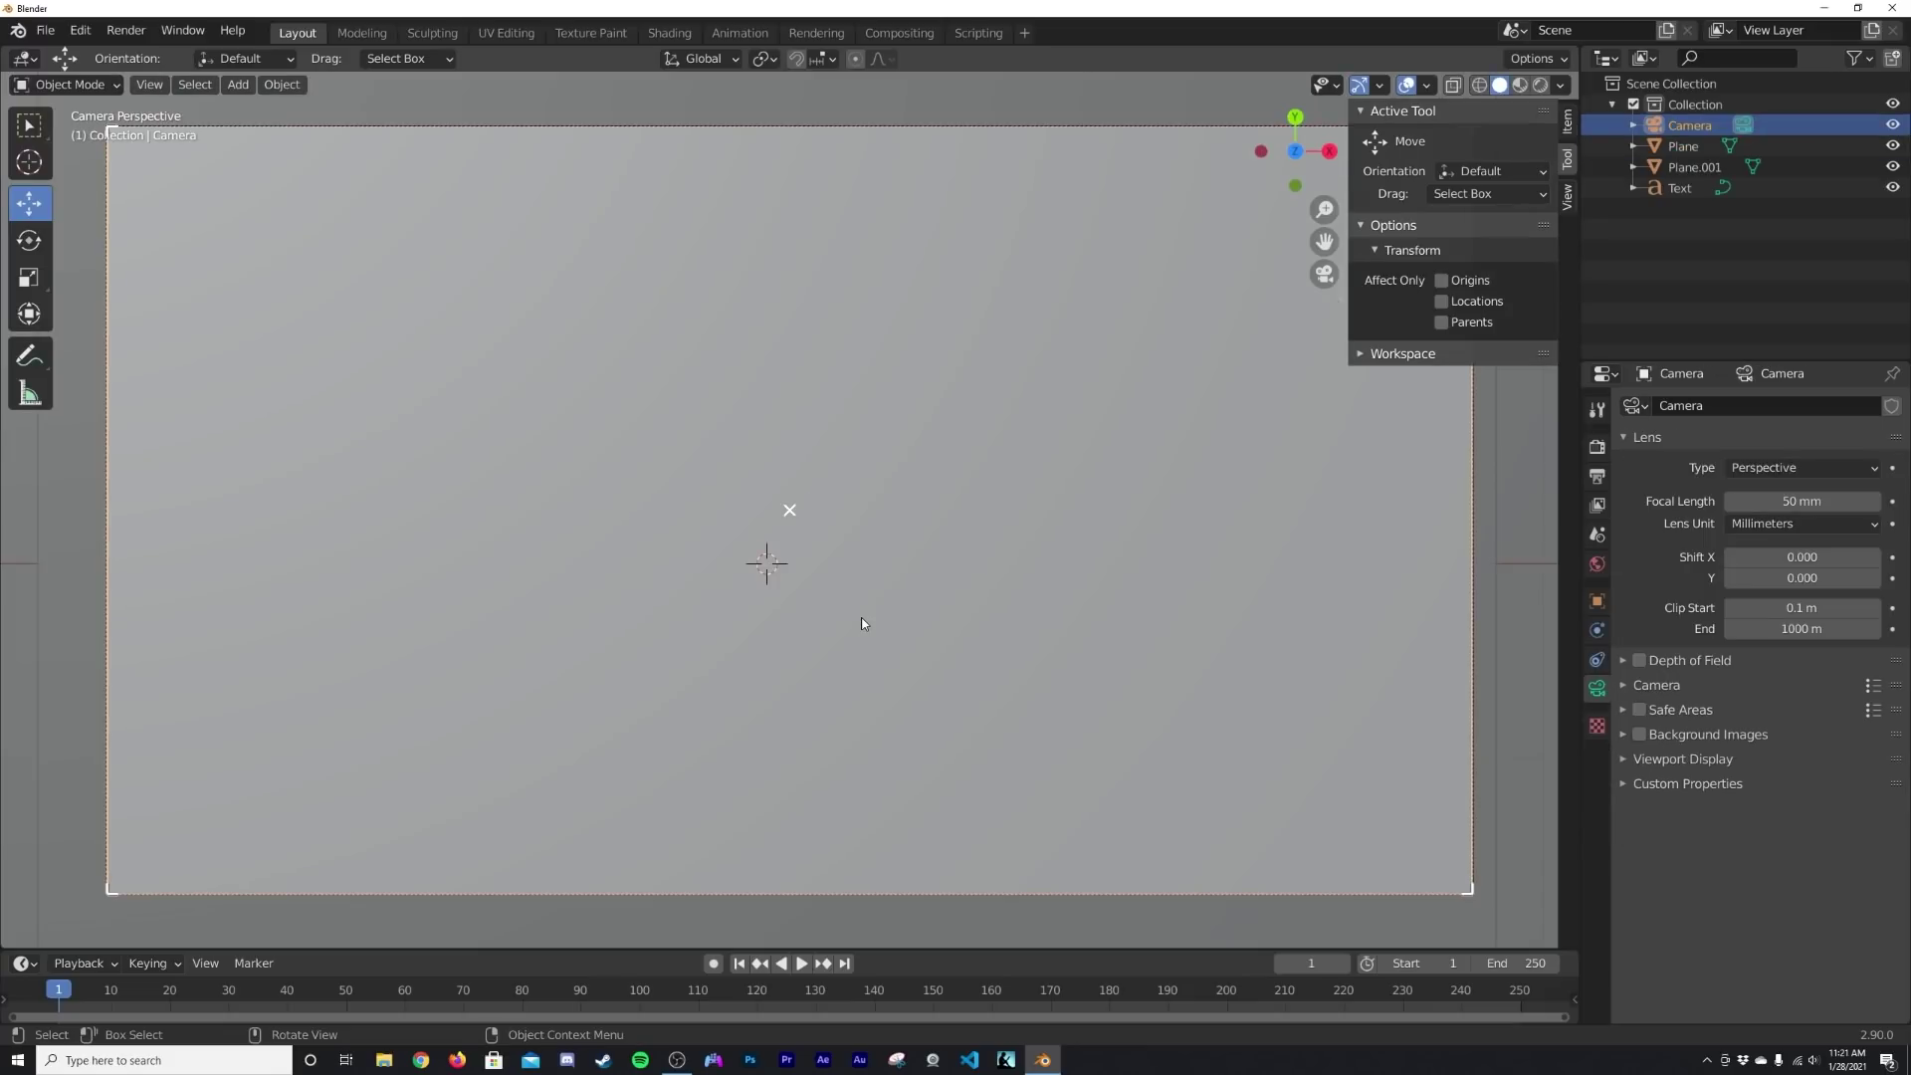
click(1483, 87)
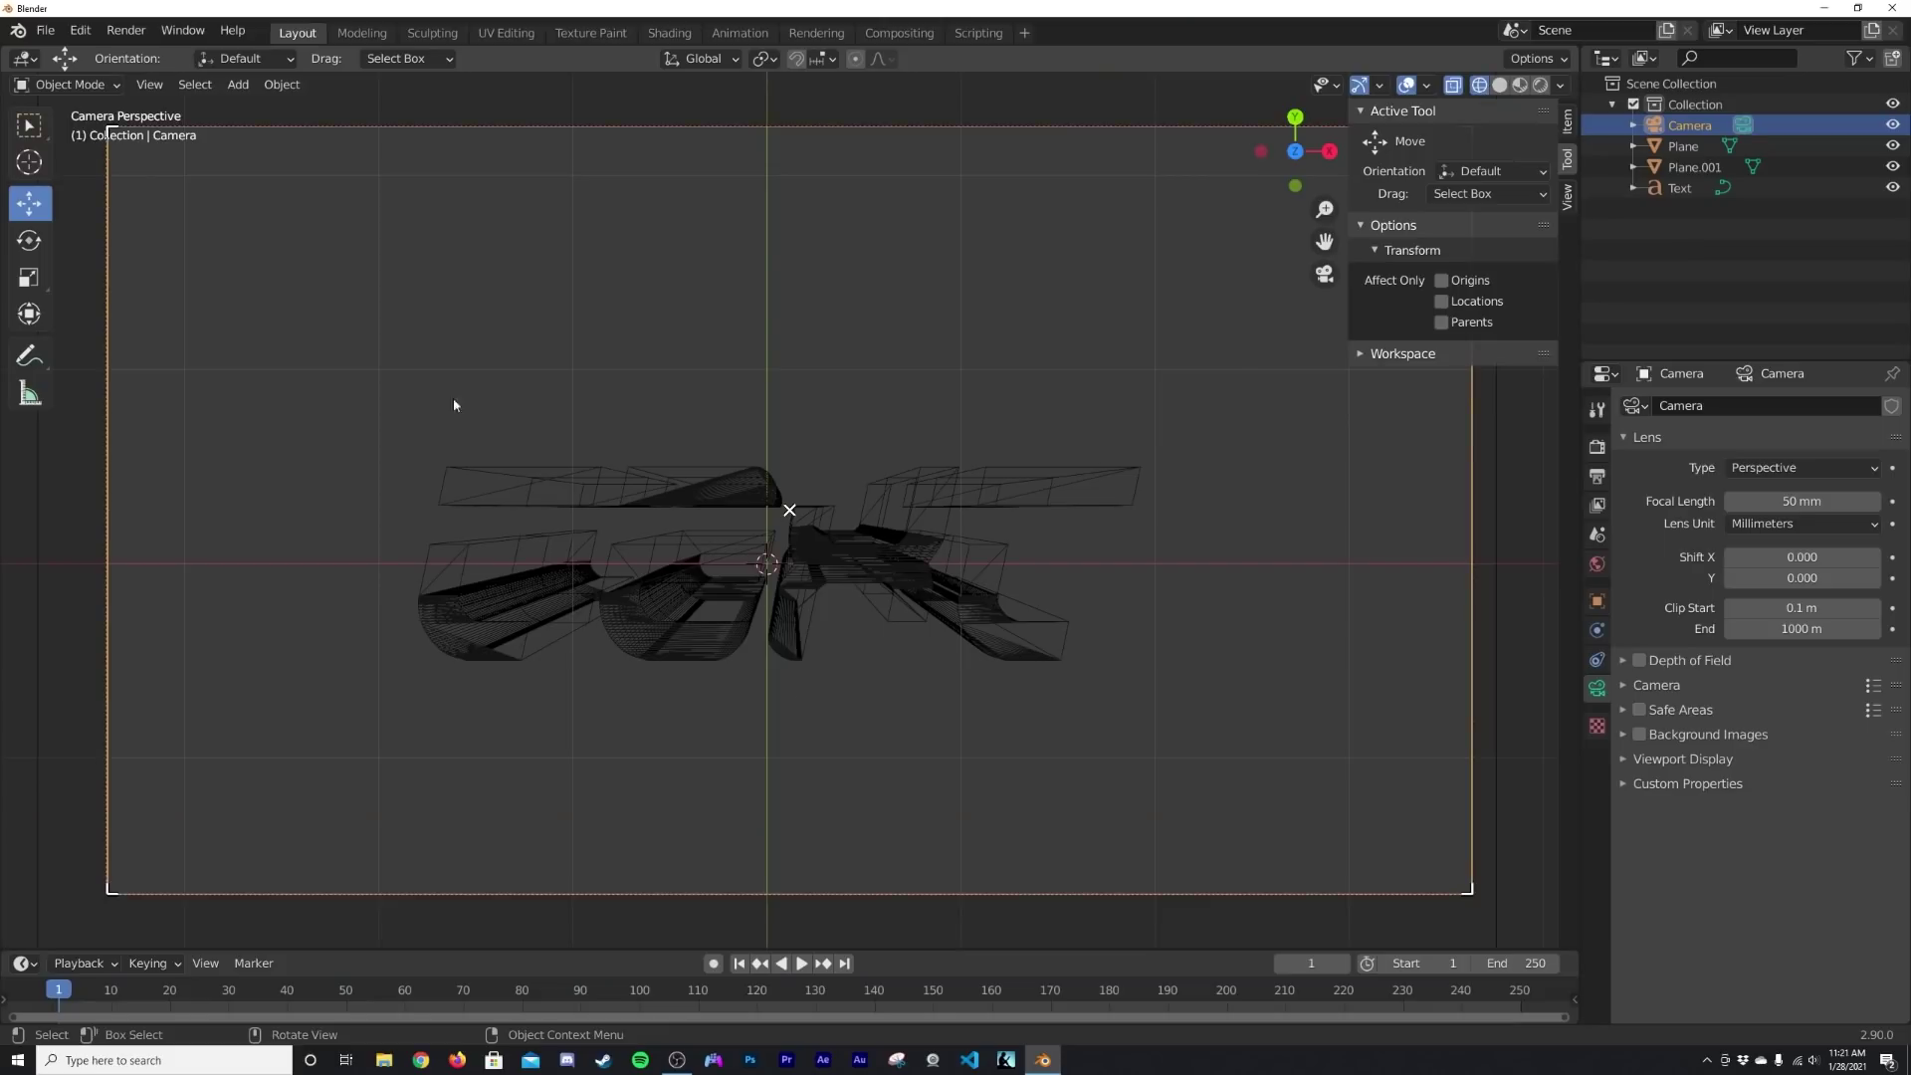
key(g)
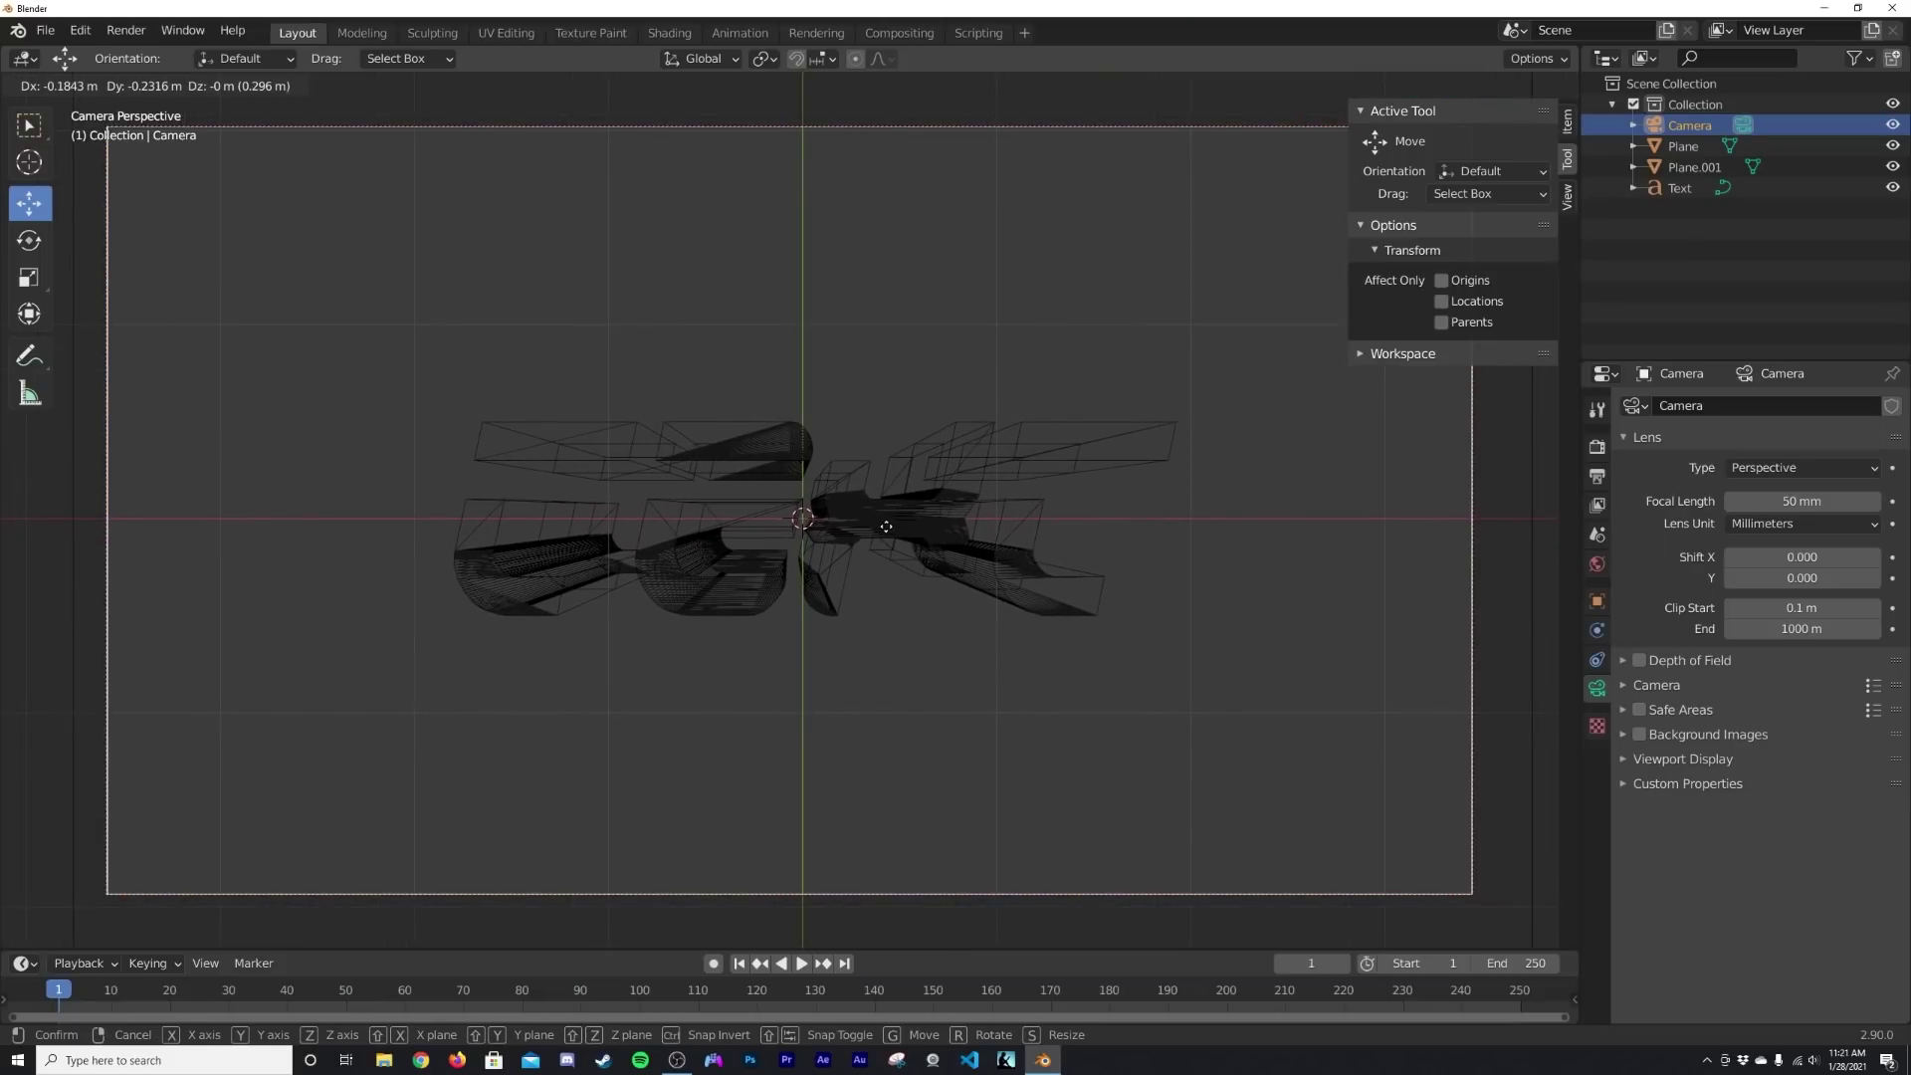
click(885, 525)
scroll(909, 640, up, 2)
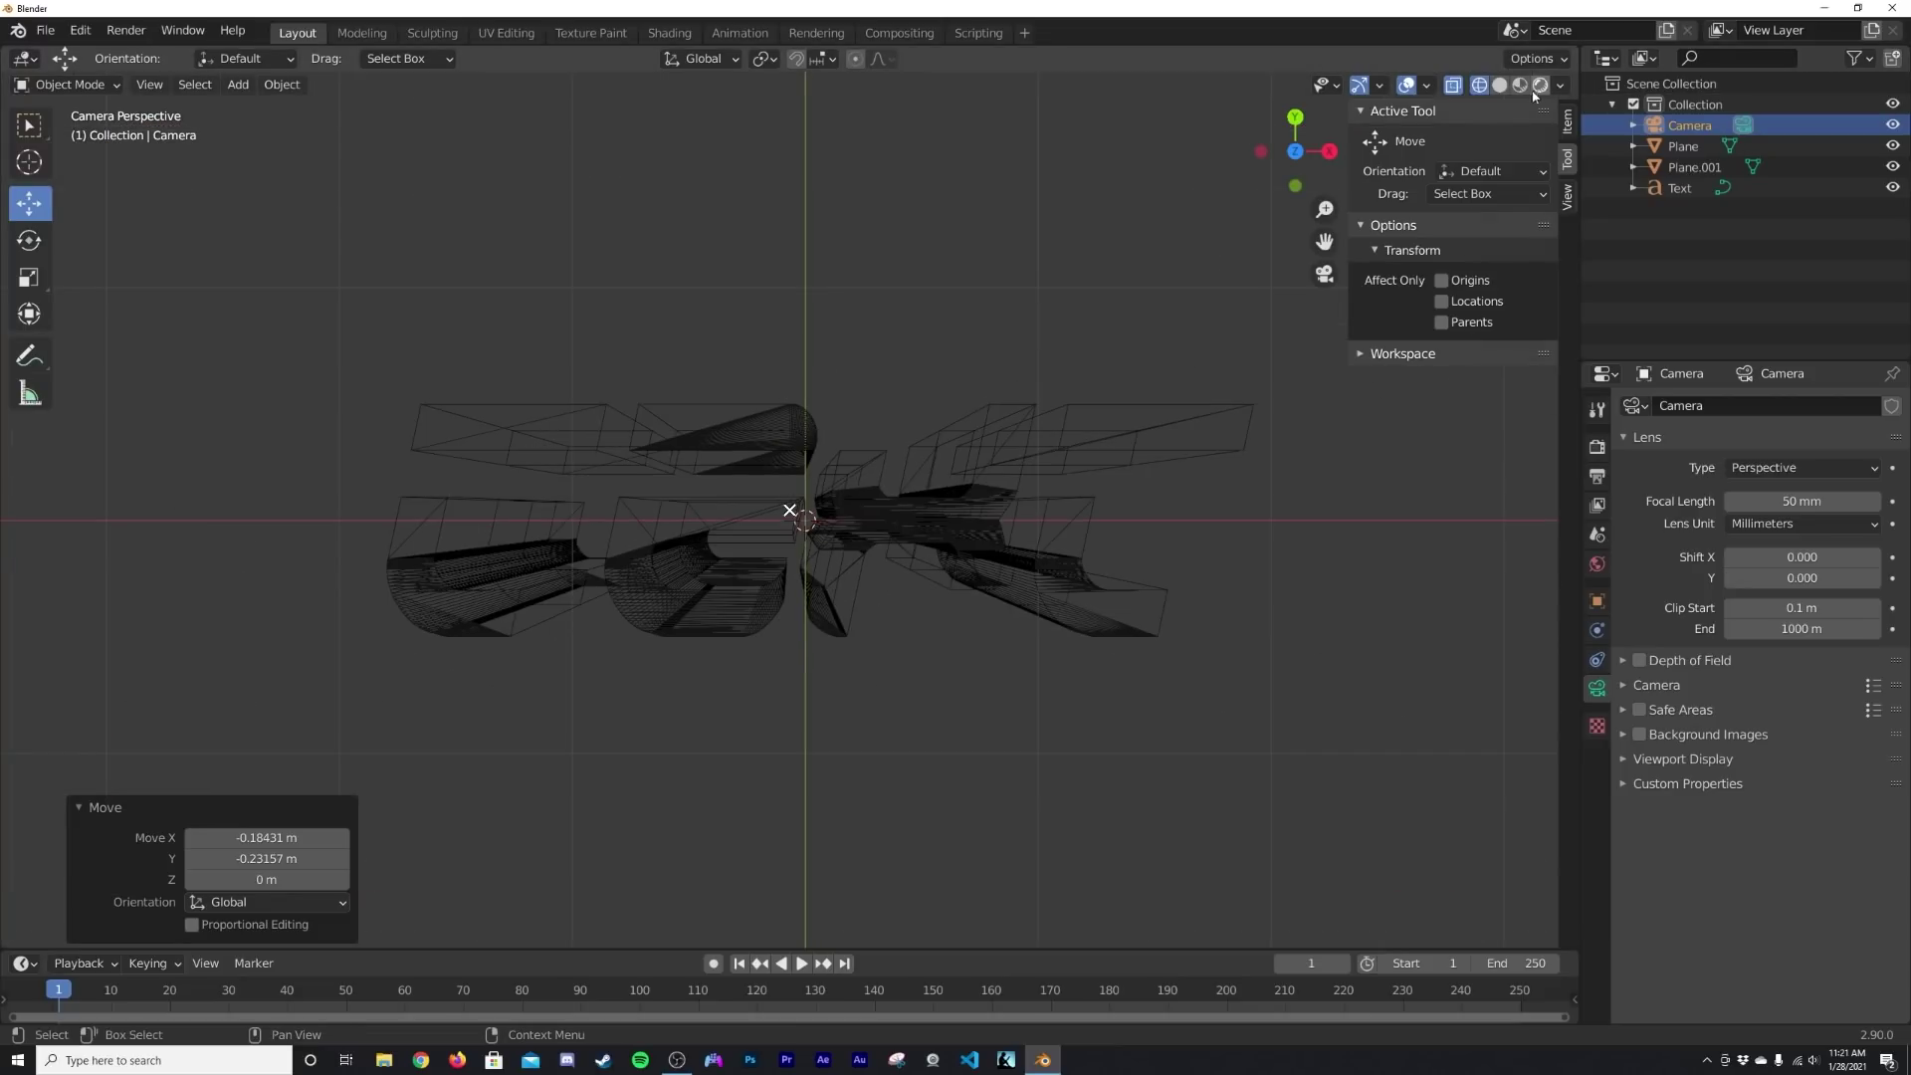
- Switch the viewport to material preview and give the small upper plane a new material
click(1501, 86)
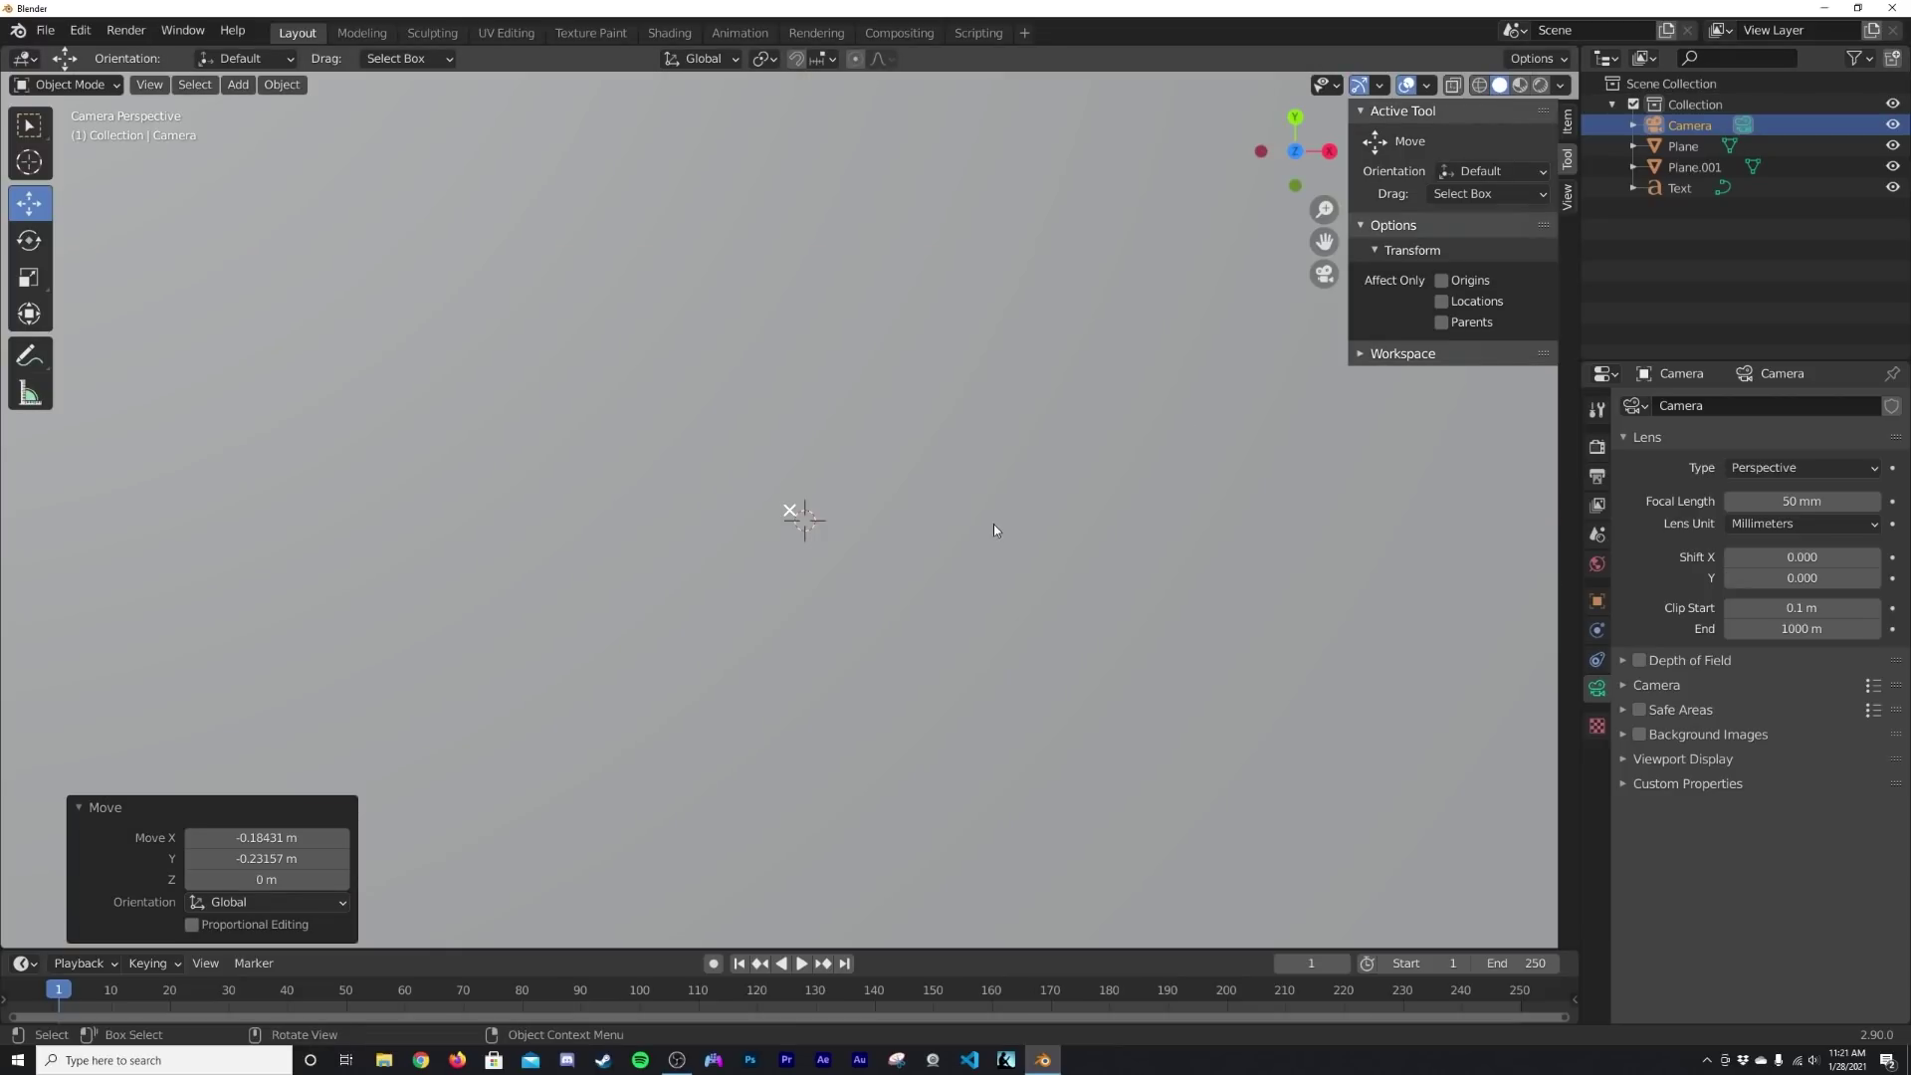
key(z)
click(1026, 664)
middle_drag(1026, 664, 1041, 482)
click(860, 515)
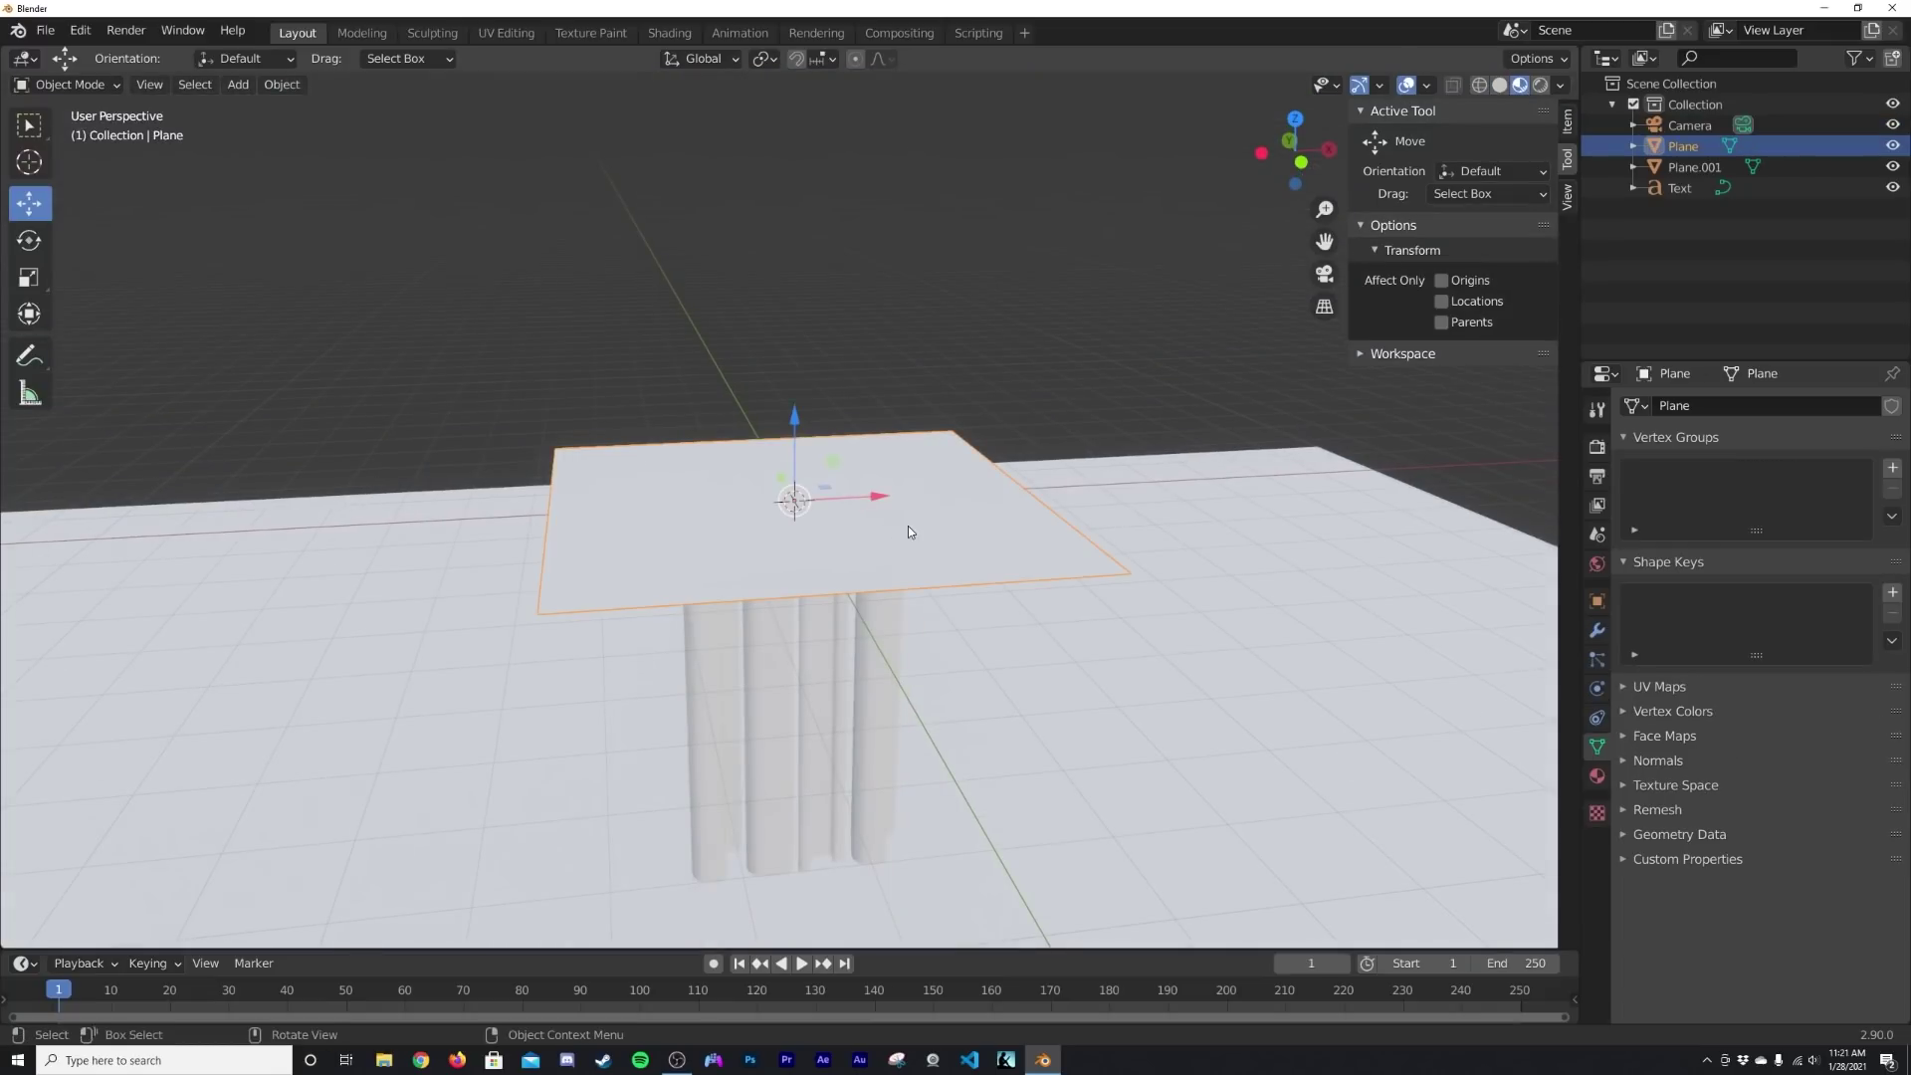
click(1598, 776)
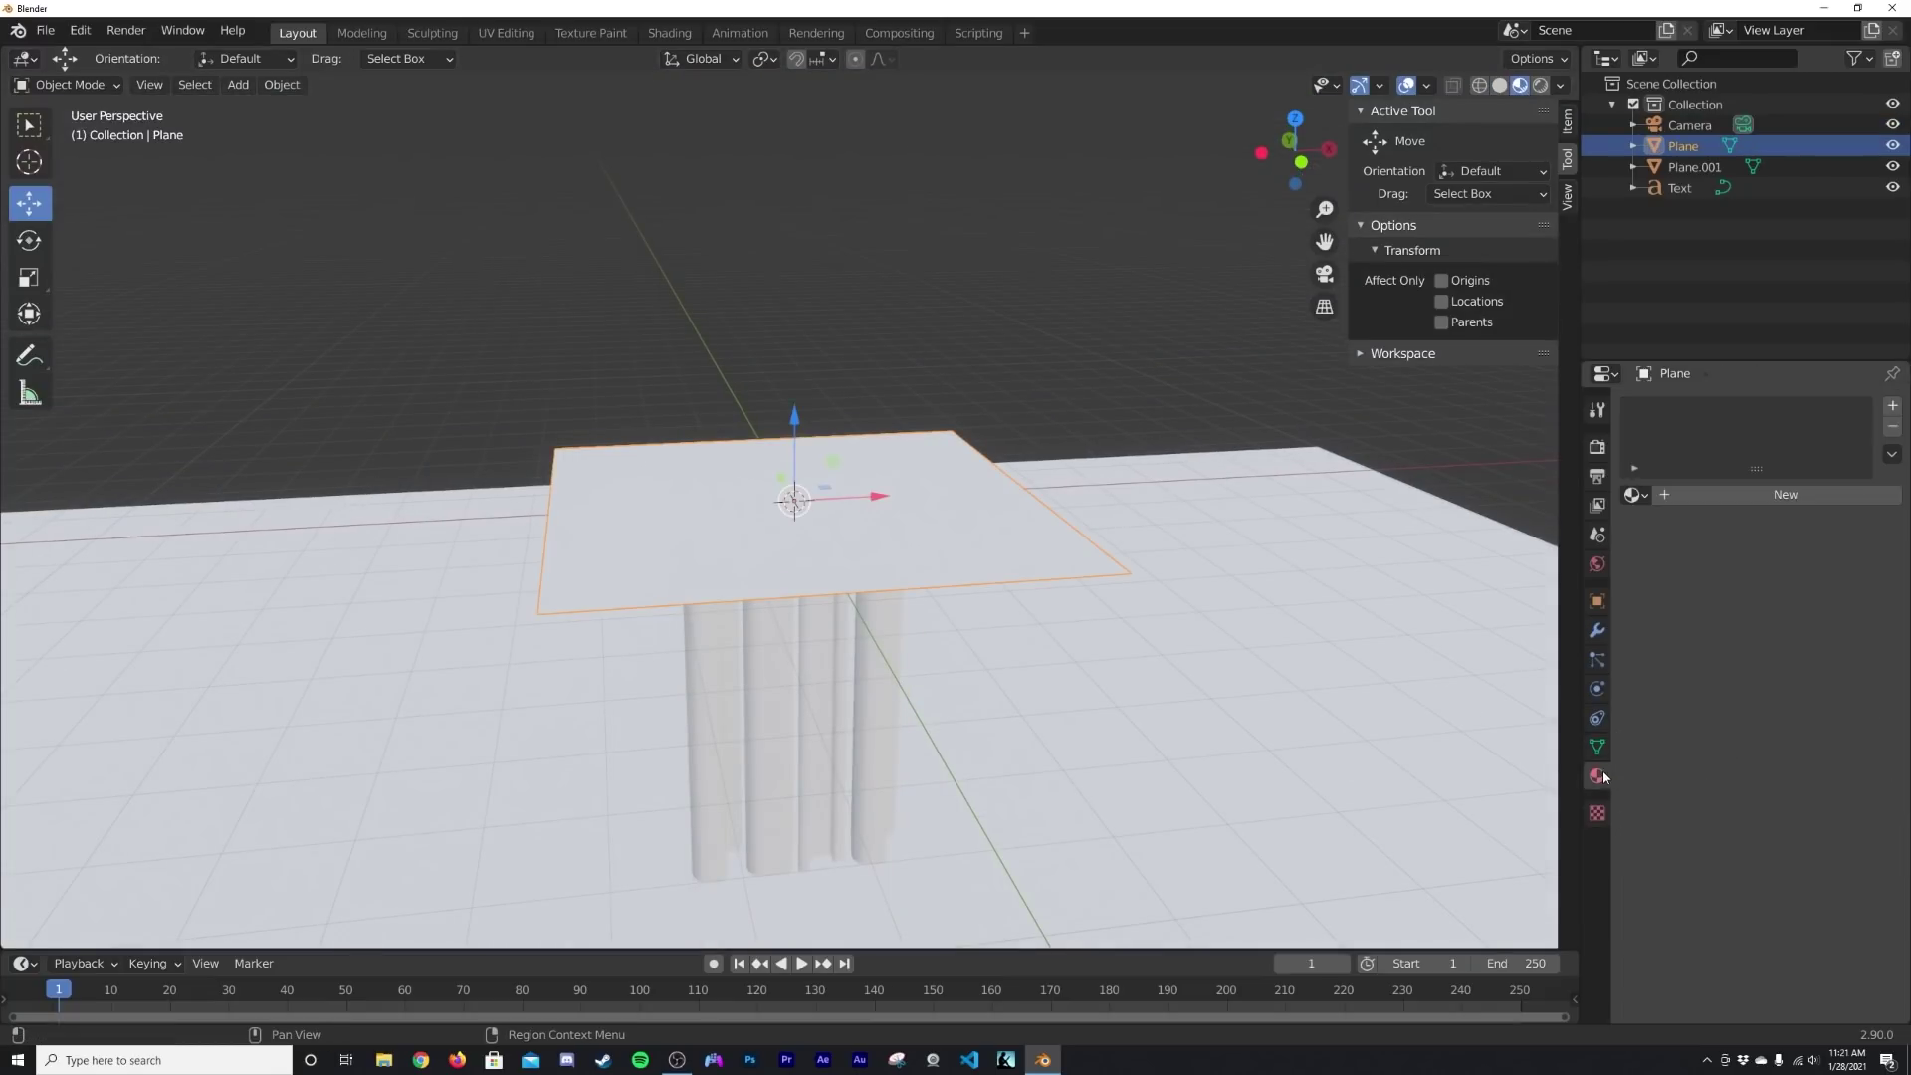
click(1796, 497)
- Set the upper plane's material to a roughness of about 0.185 and a transmission of 1
scroll(1814, 862, down, 5)
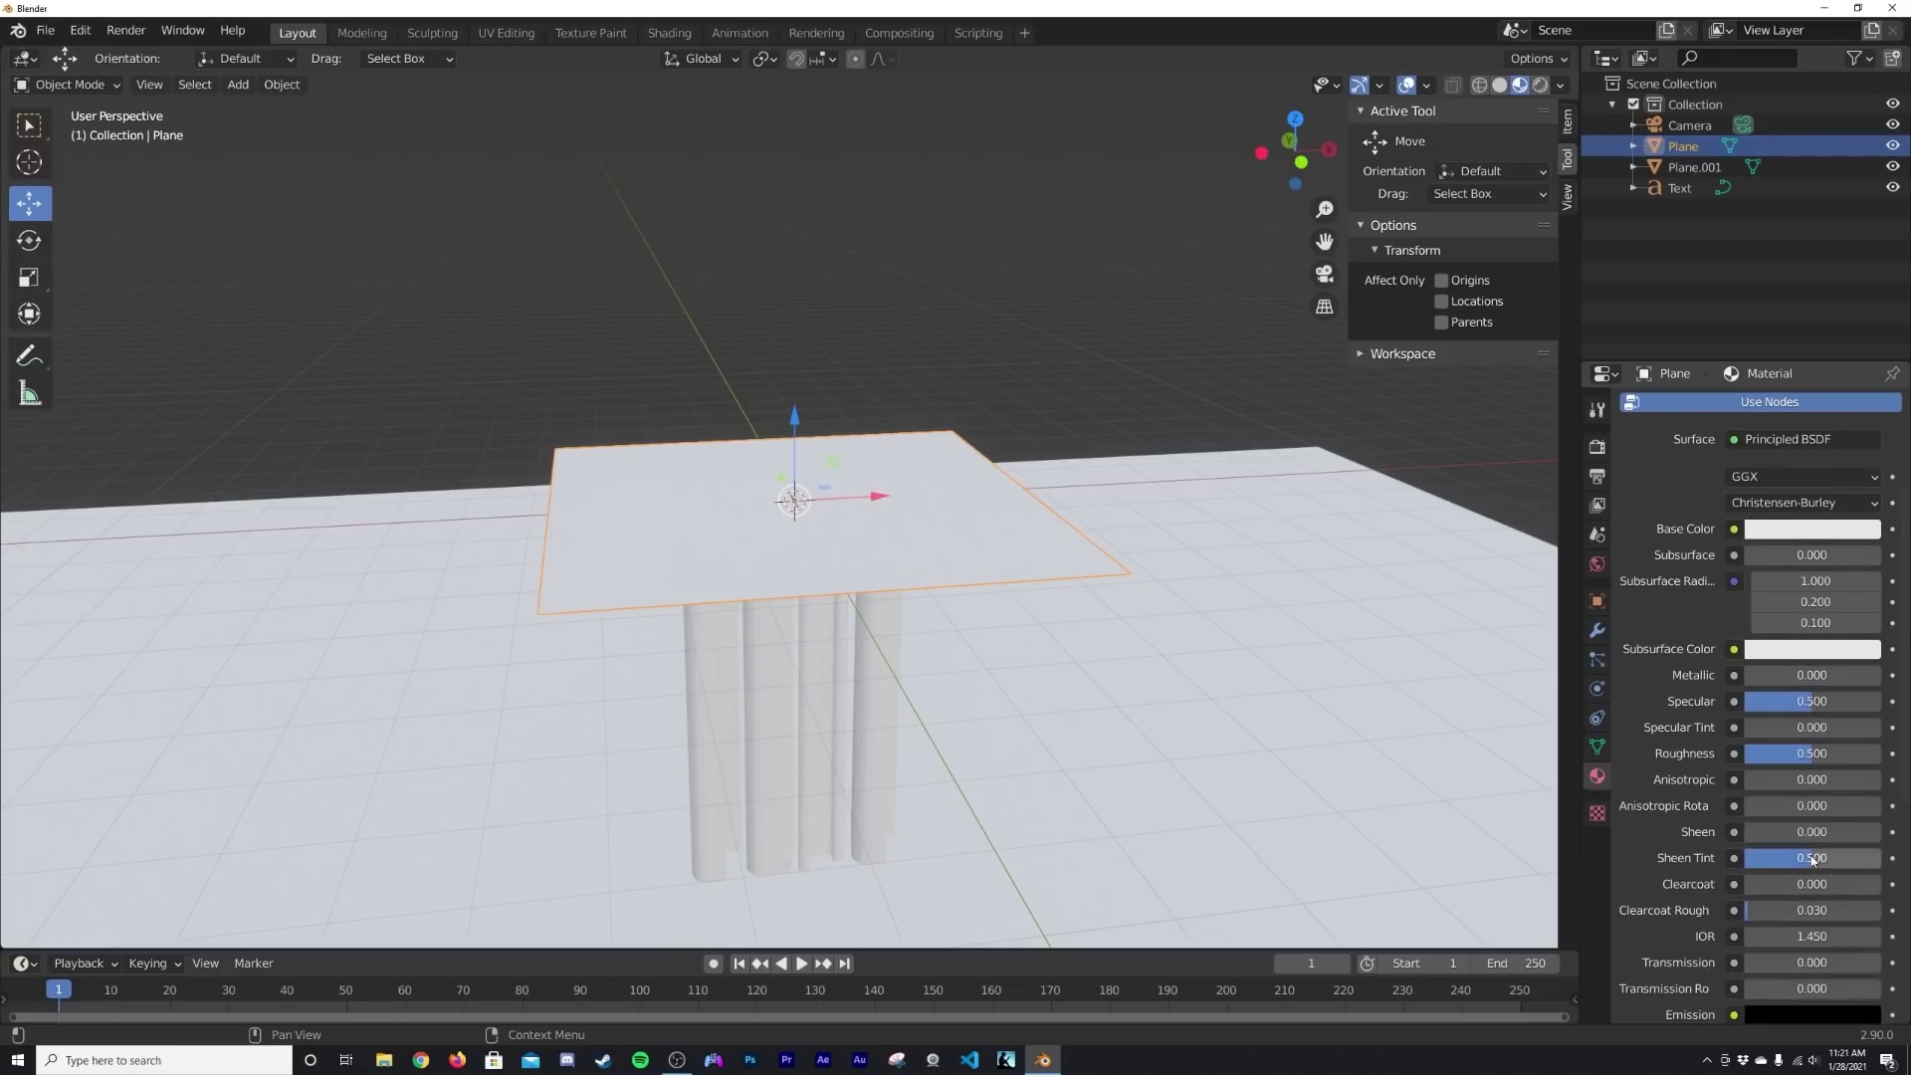
drag(1785, 753, 1767, 753)
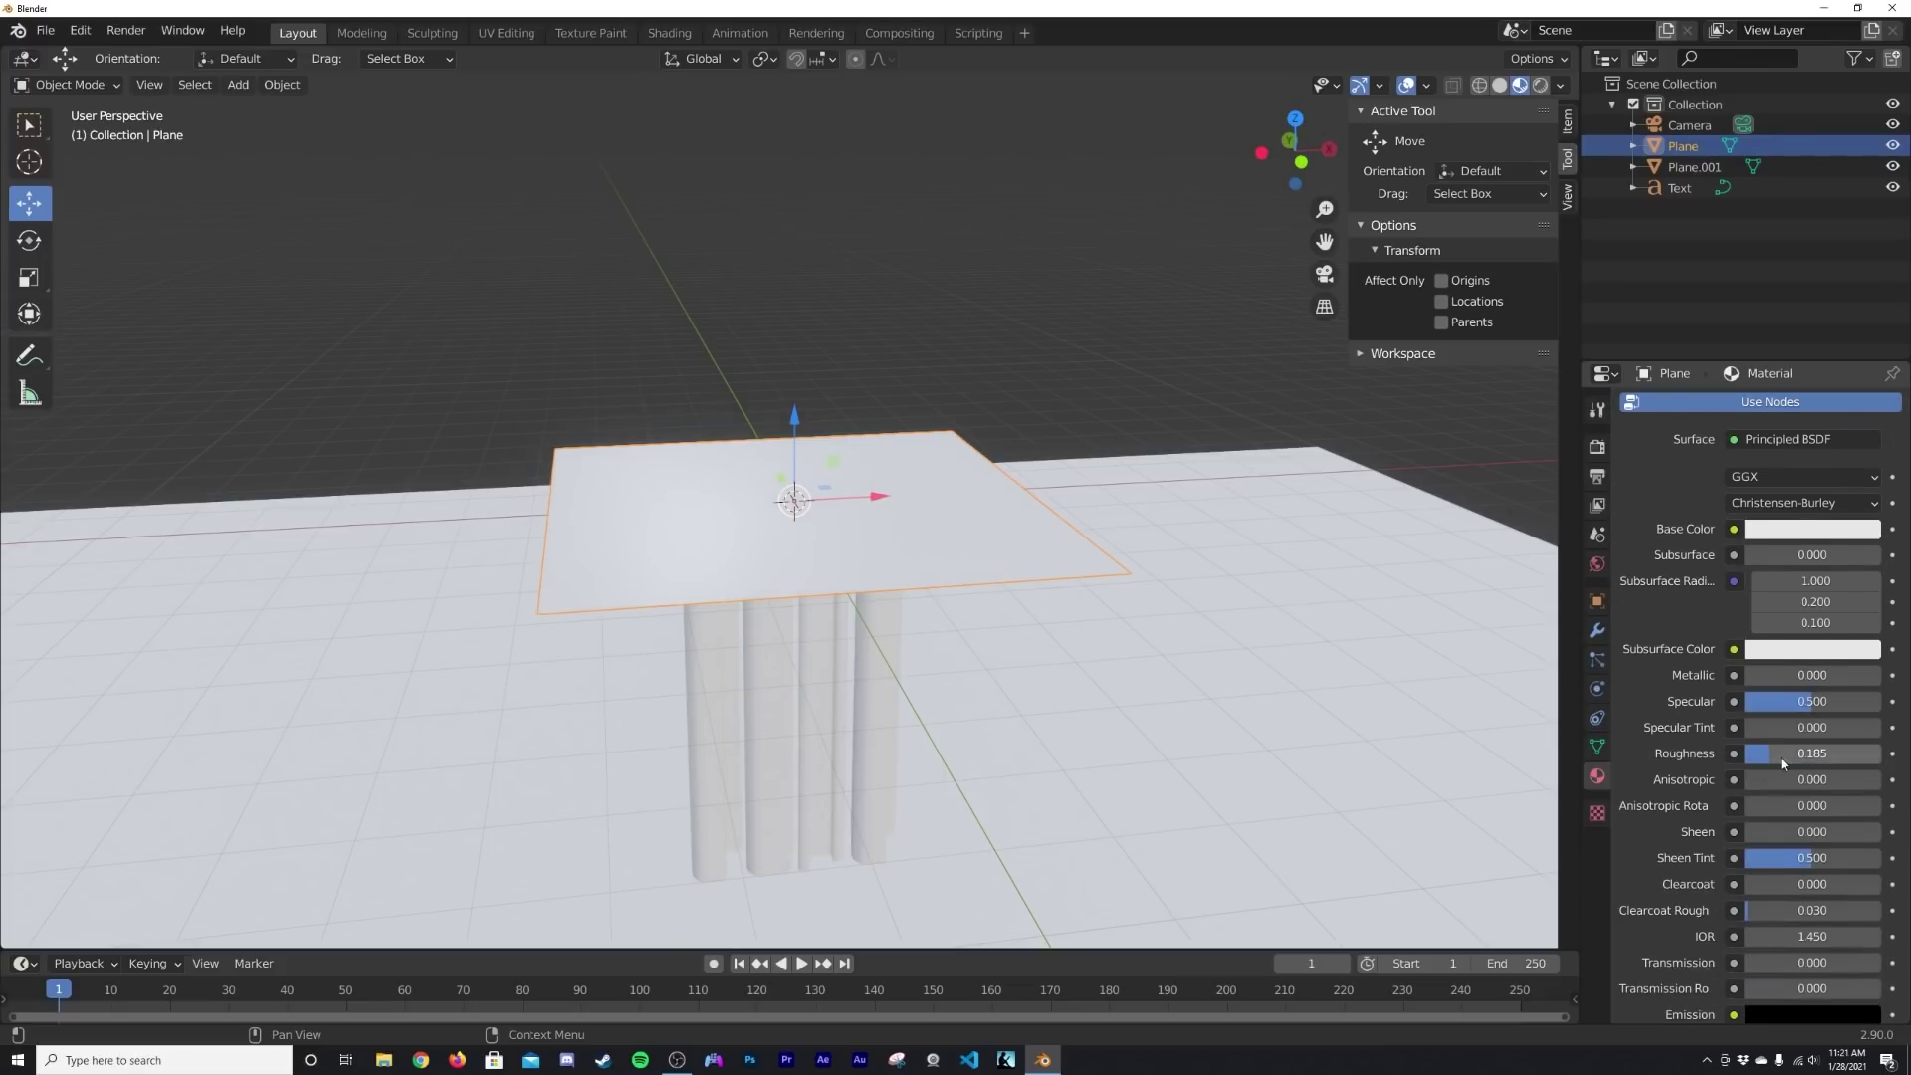
scroll(1781, 762, down, 3)
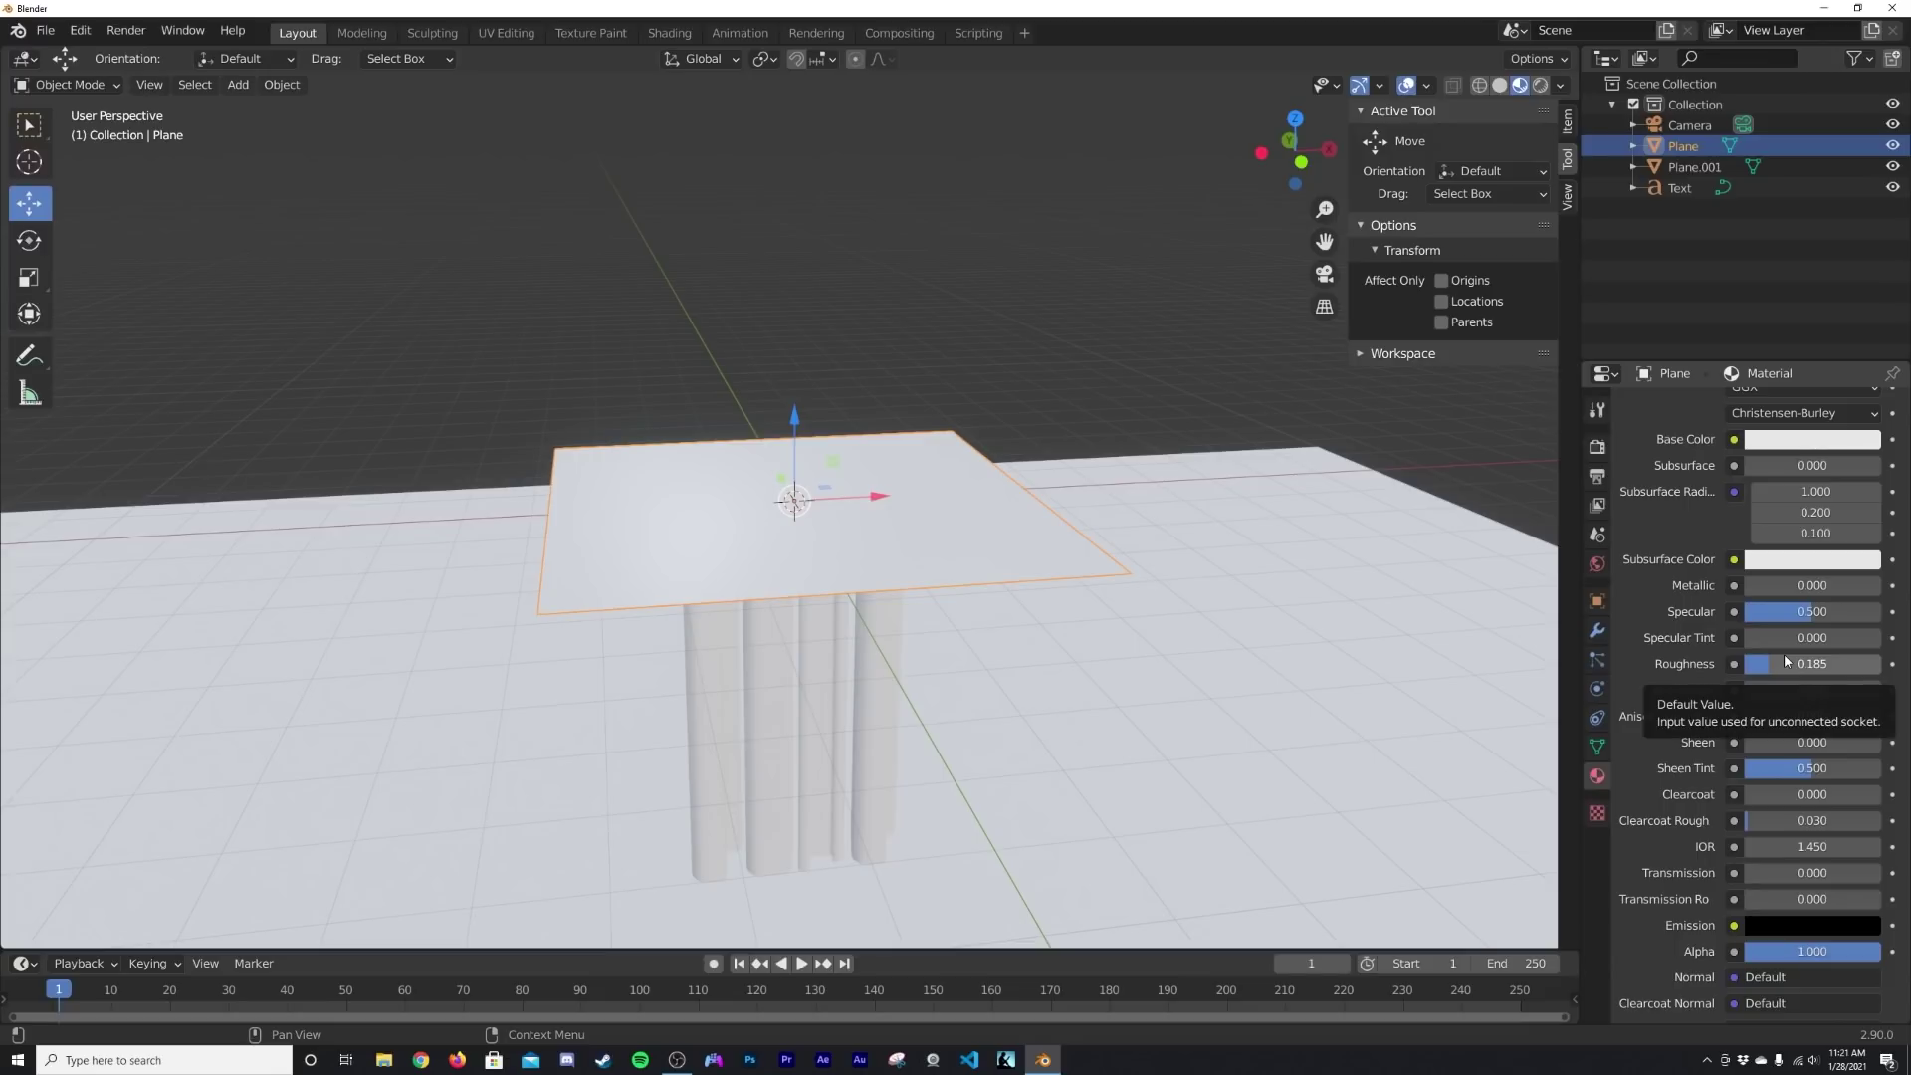
click(1793, 873)
text(1)
key(Return)
- Give the extruded text a new material with a black base color and specular 0
click(782, 663)
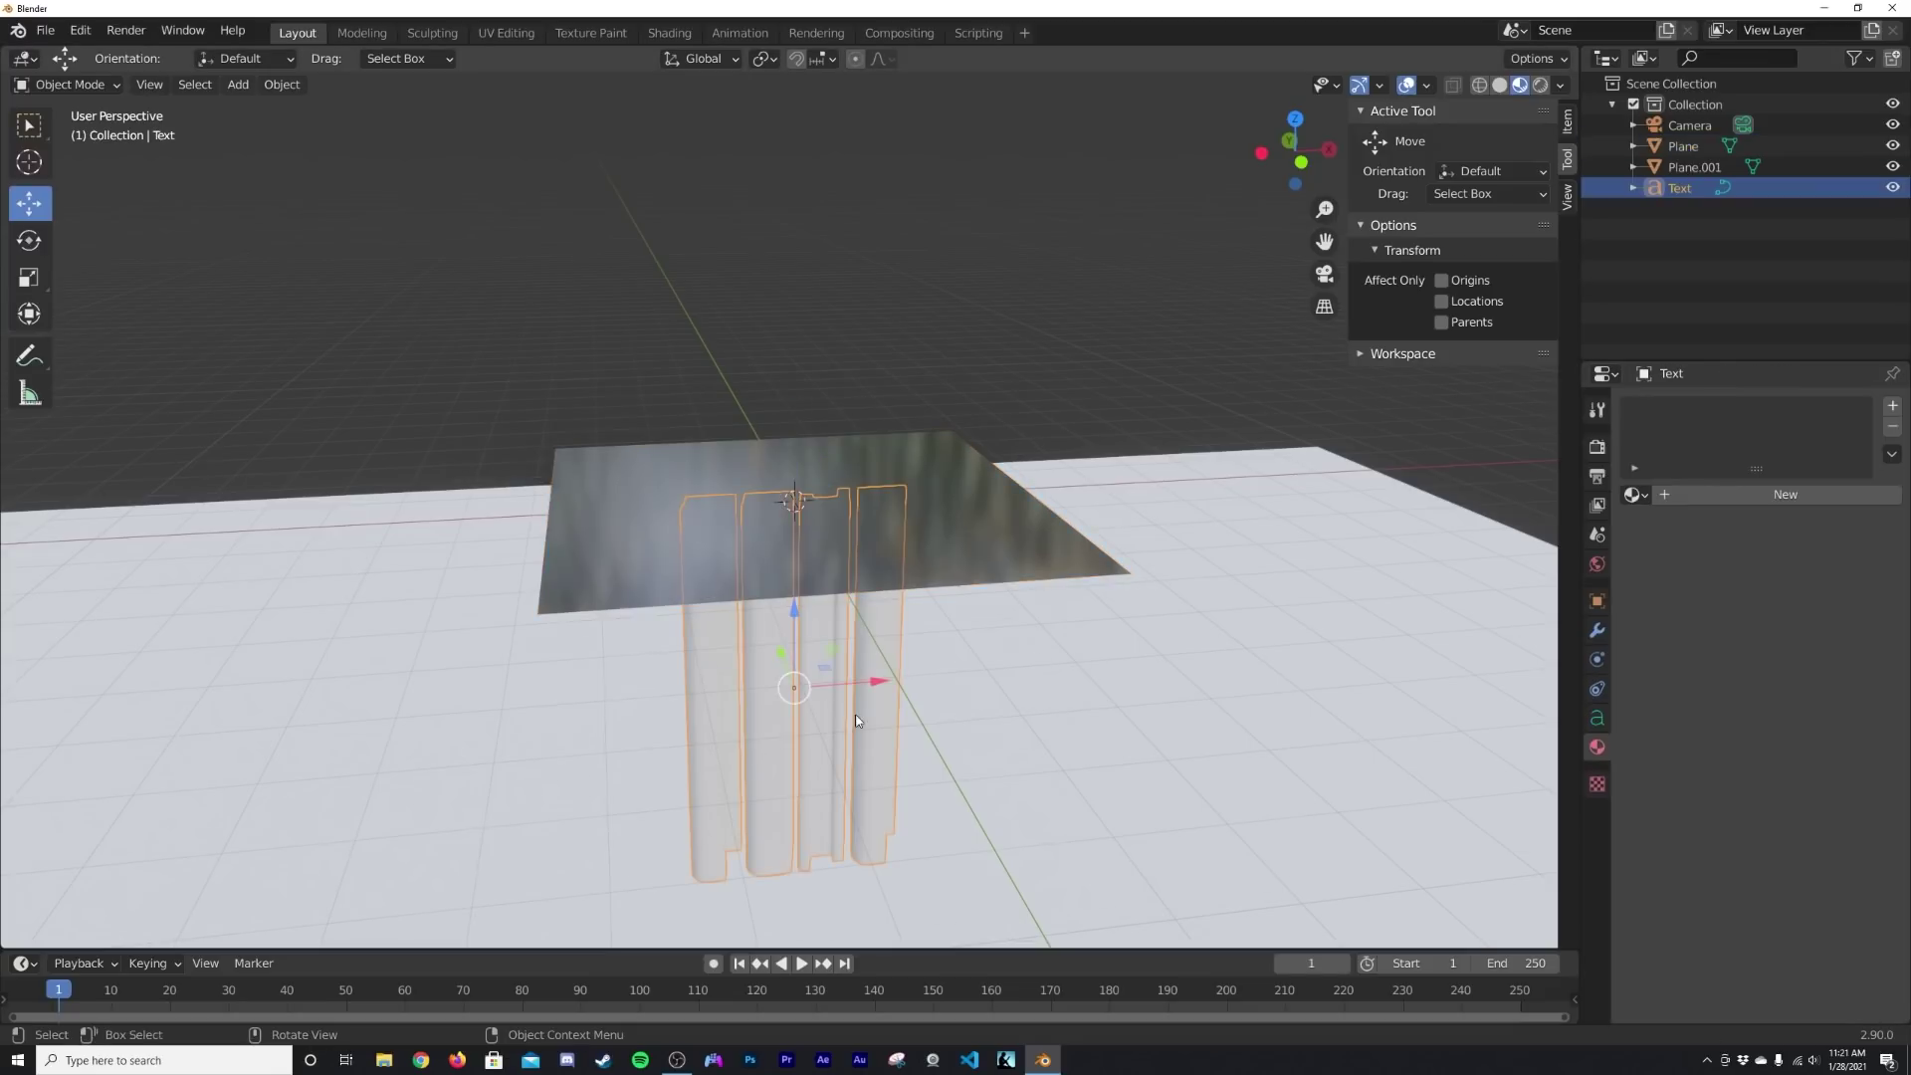
middle_drag(783, 663, 667, 586)
click(1798, 493)
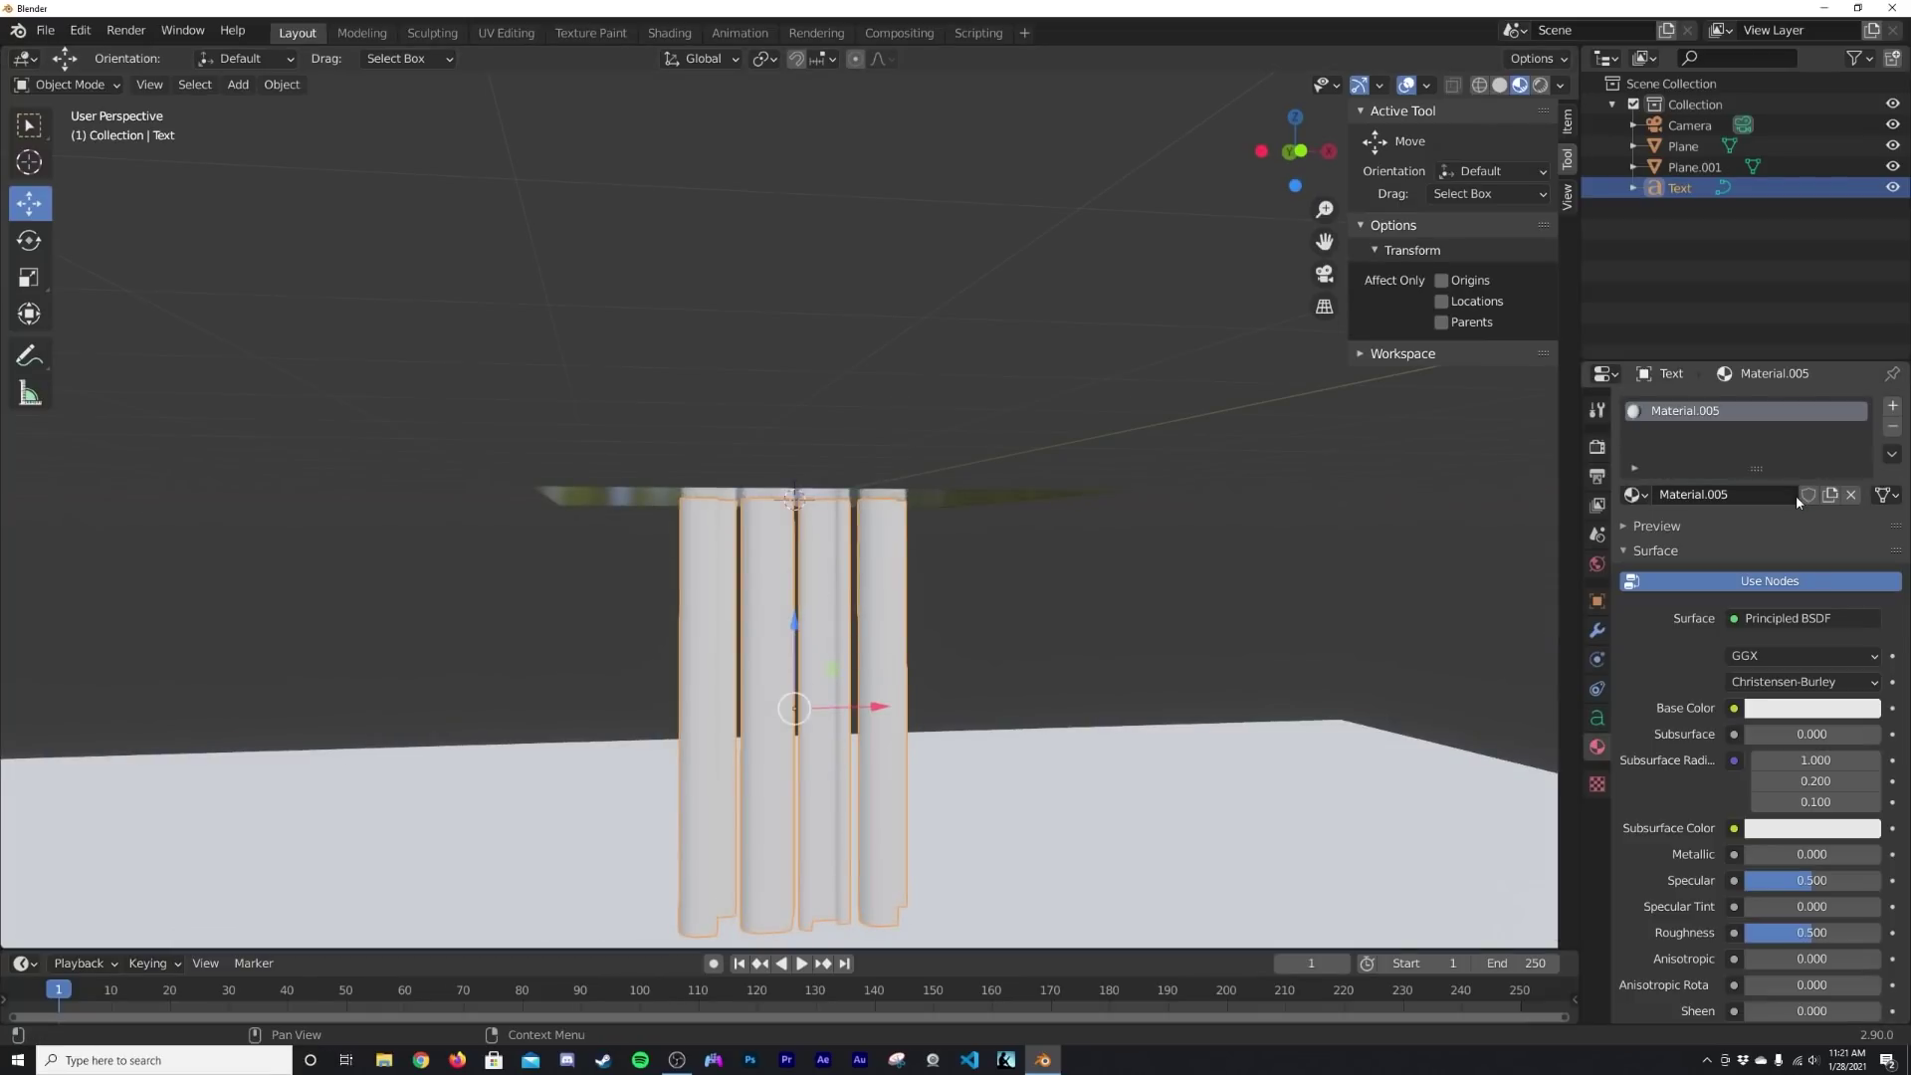
click(1803, 713)
click(1869, 513)
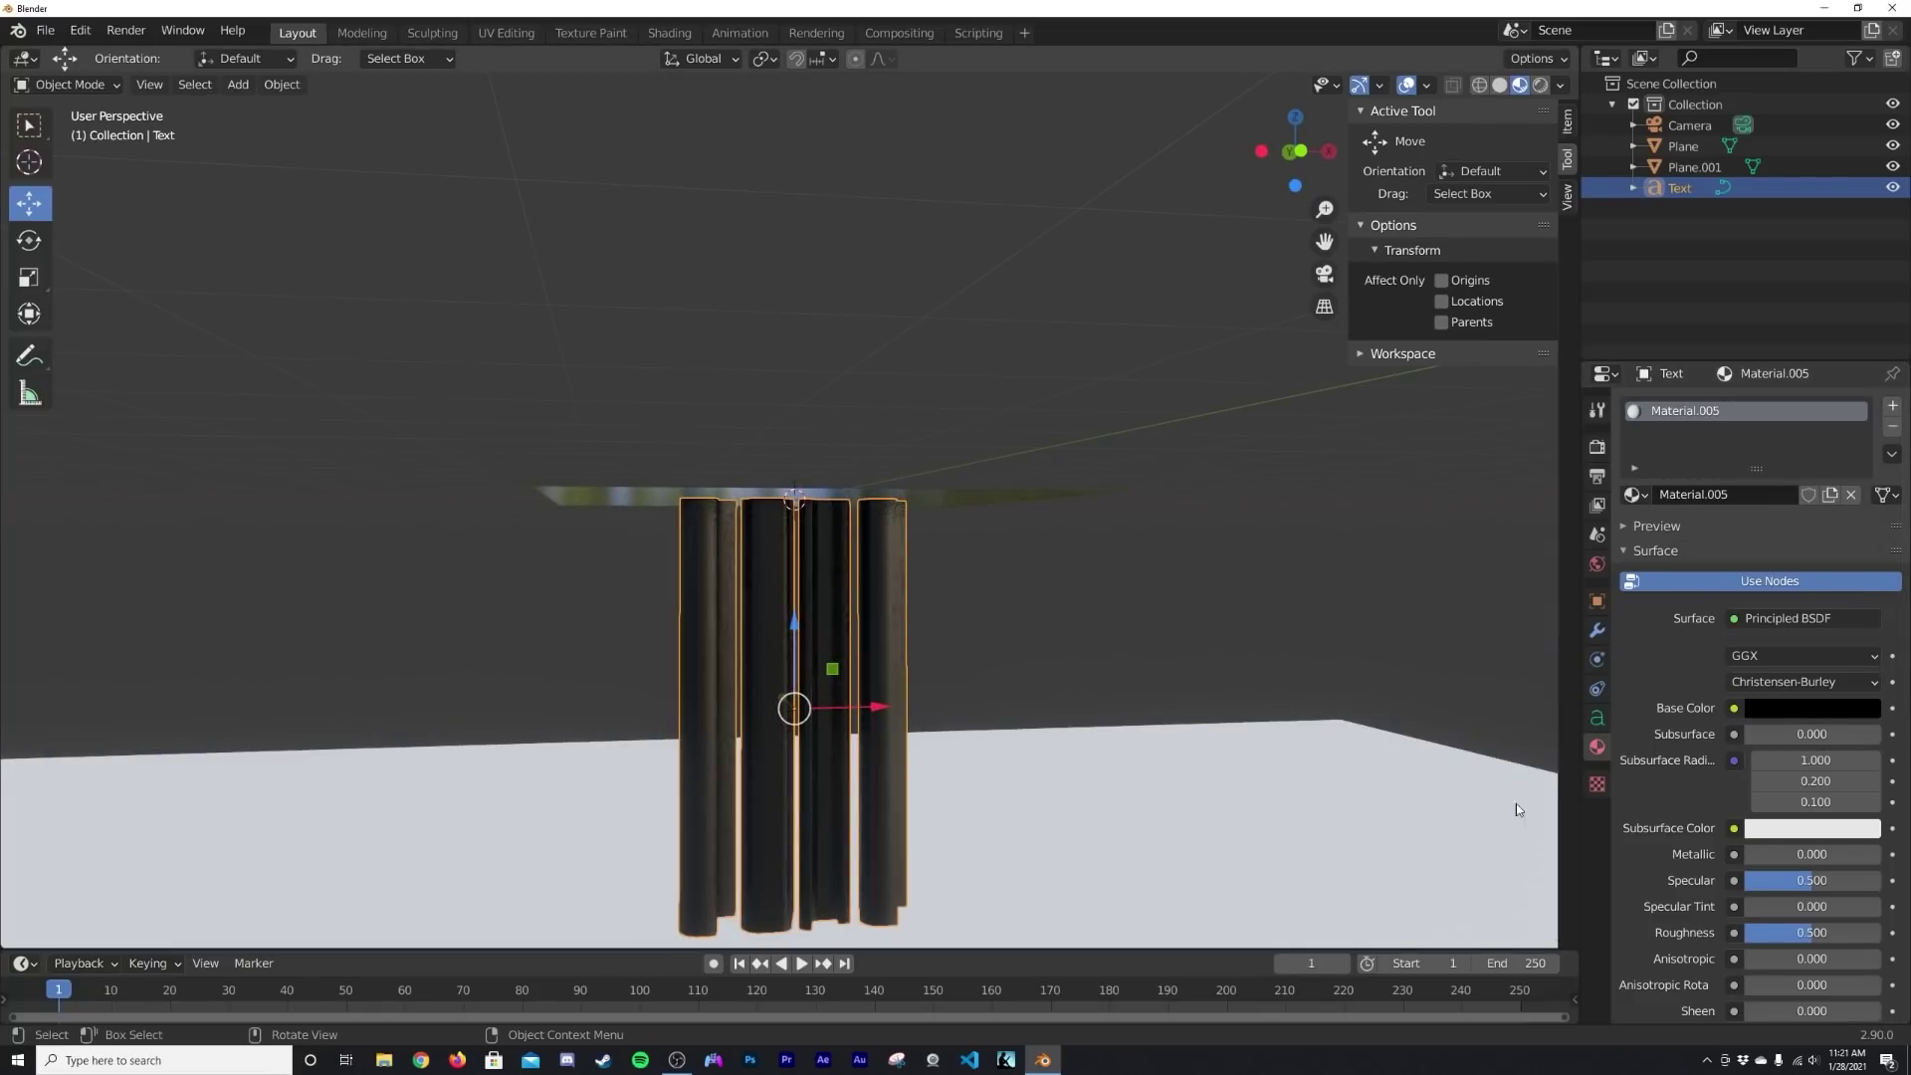
drag(1821, 881, 1747, 885)
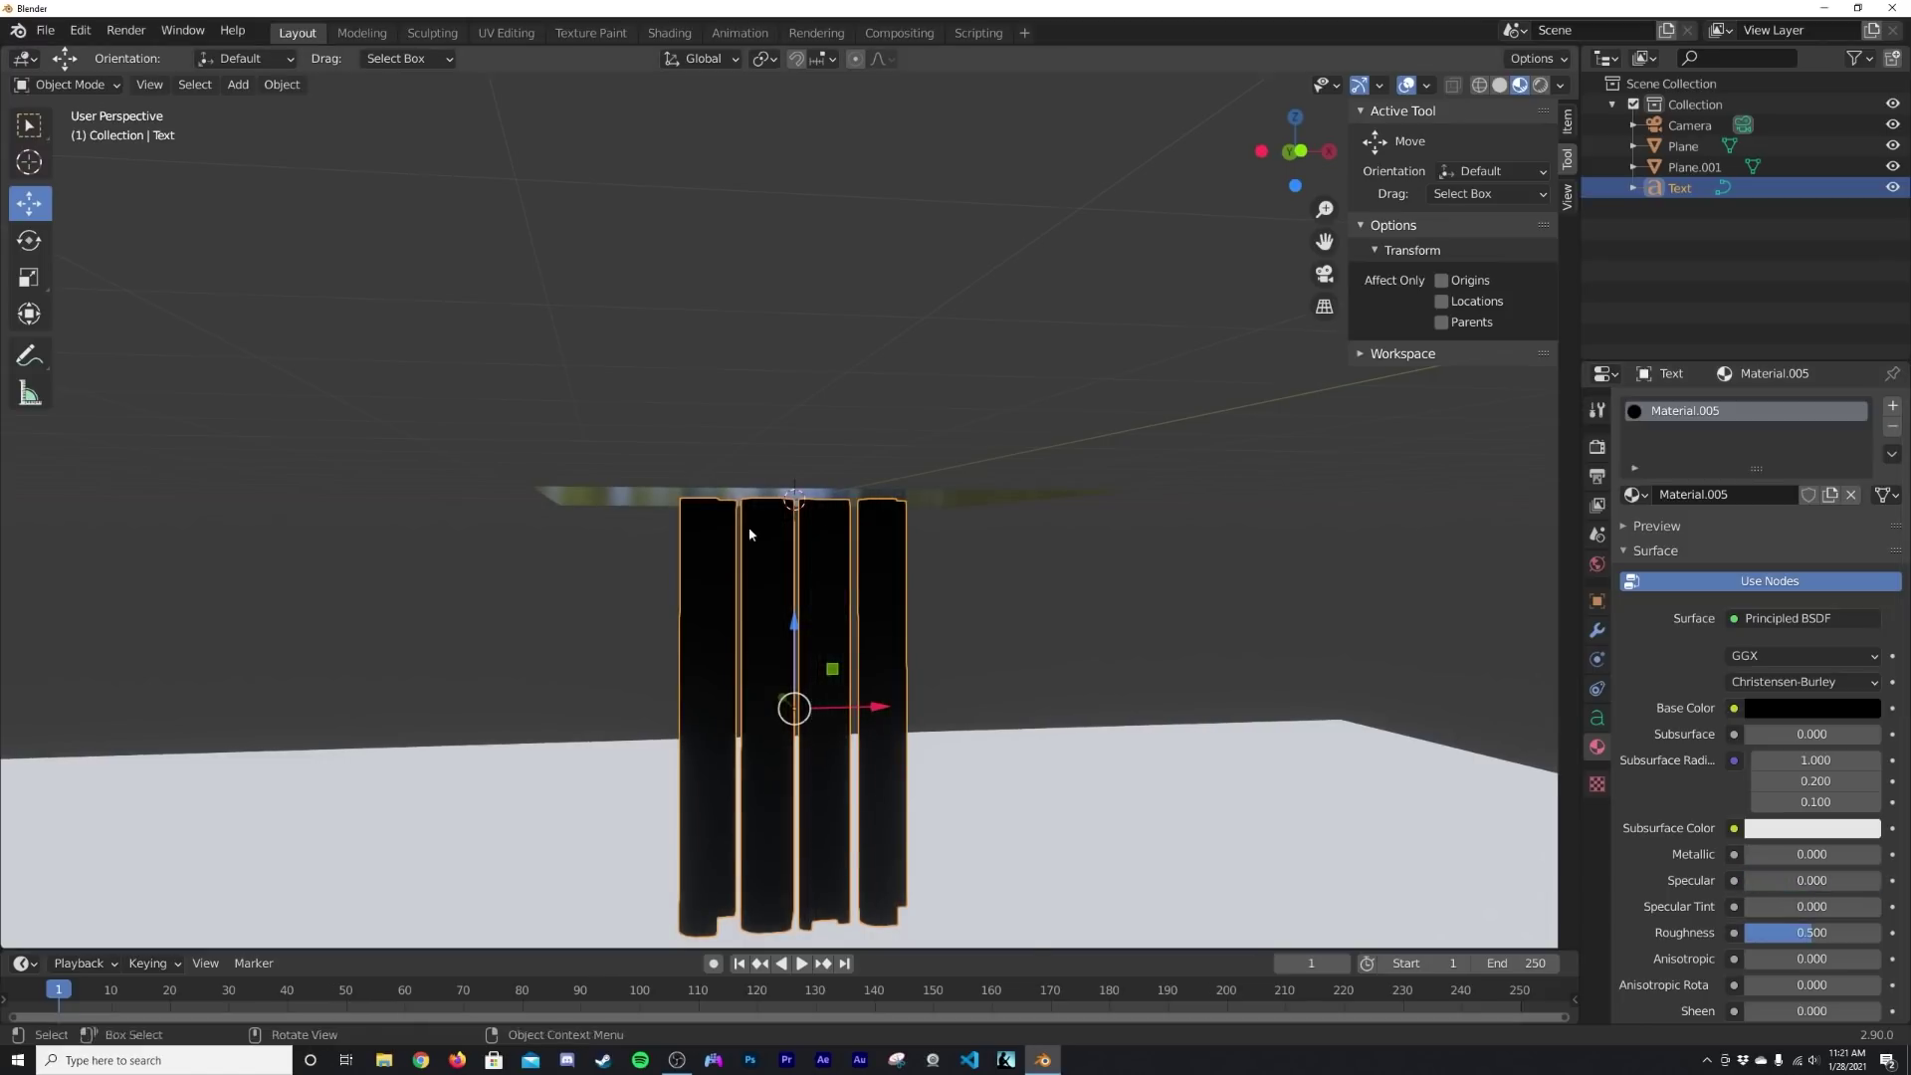
- Give the large lower plane a new material with an Emission surface at strength 2.4
middle_drag(750, 534, 1063, 685)
scroll(761, 613, up, 5)
scroll(1042, 619, down, 3)
scroll(1063, 685, down, 5)
click(1207, 476)
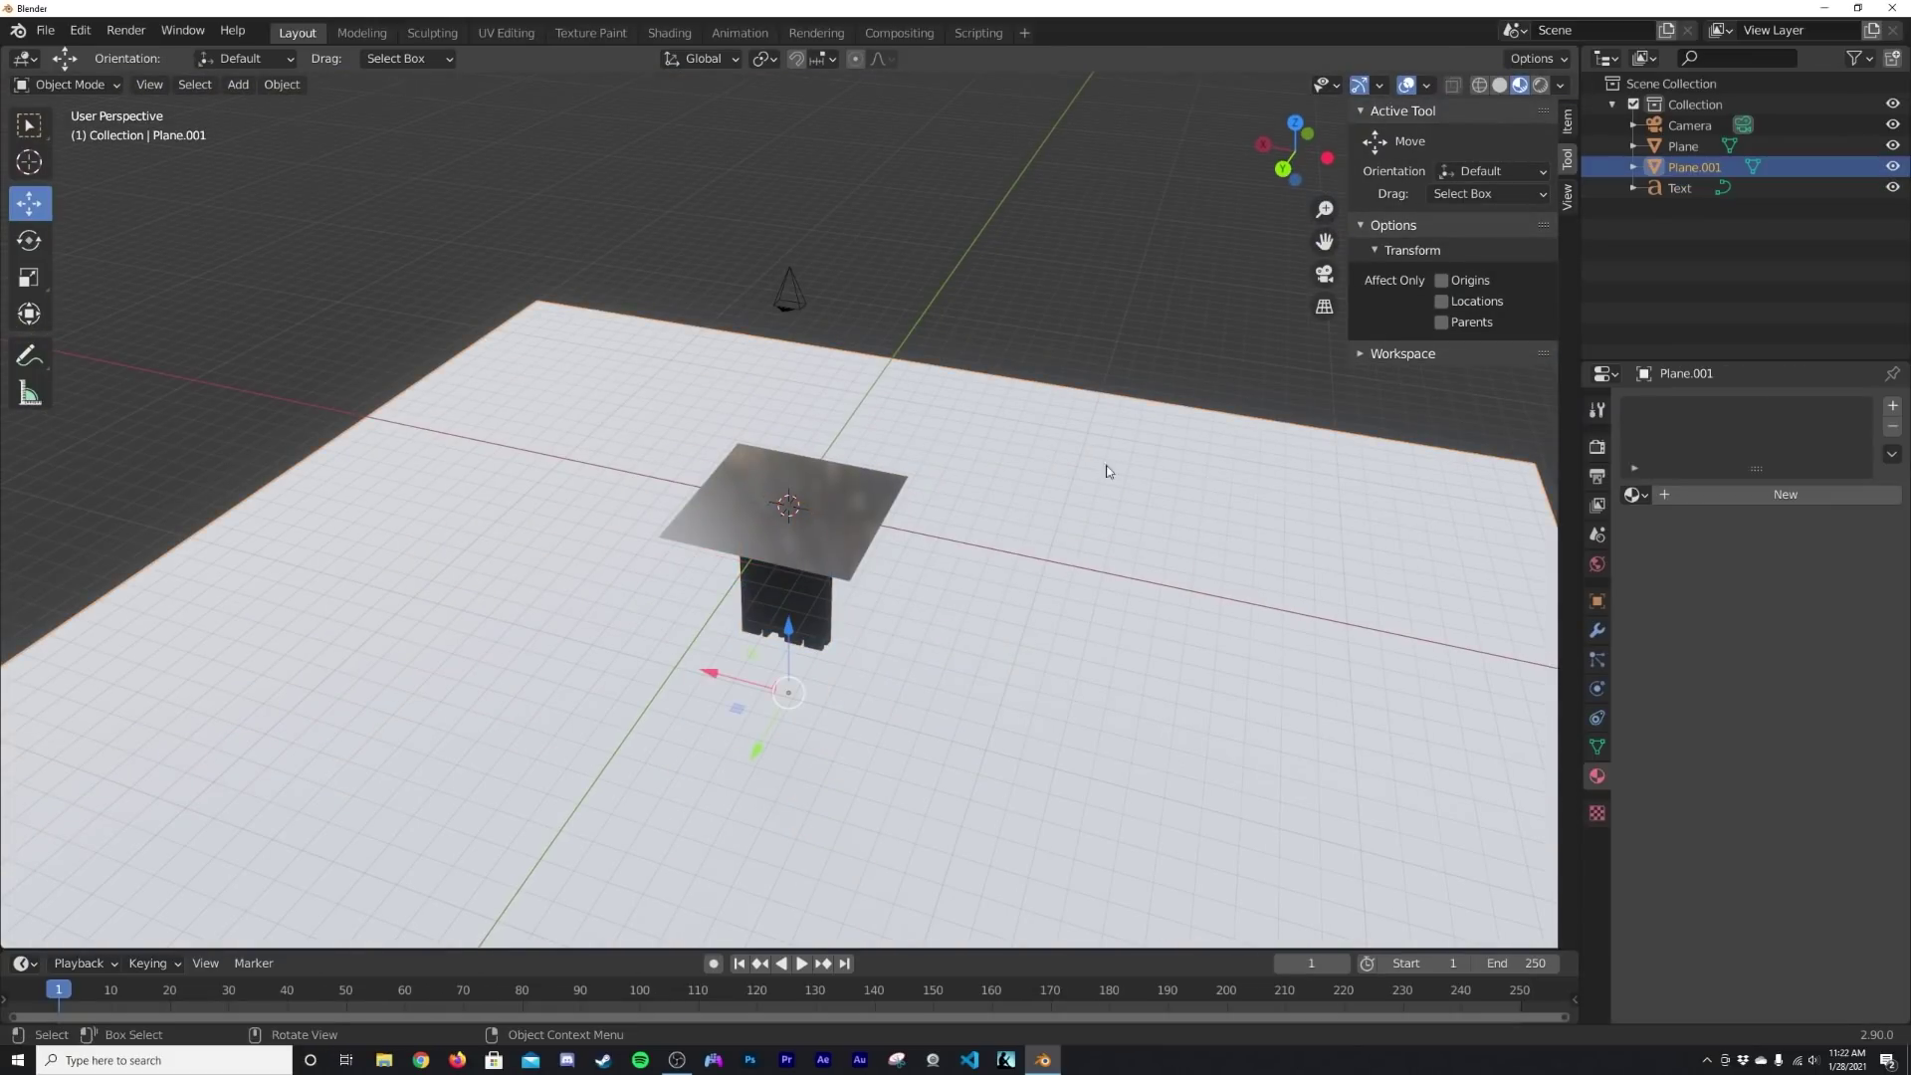
click(1783, 495)
click(1769, 619)
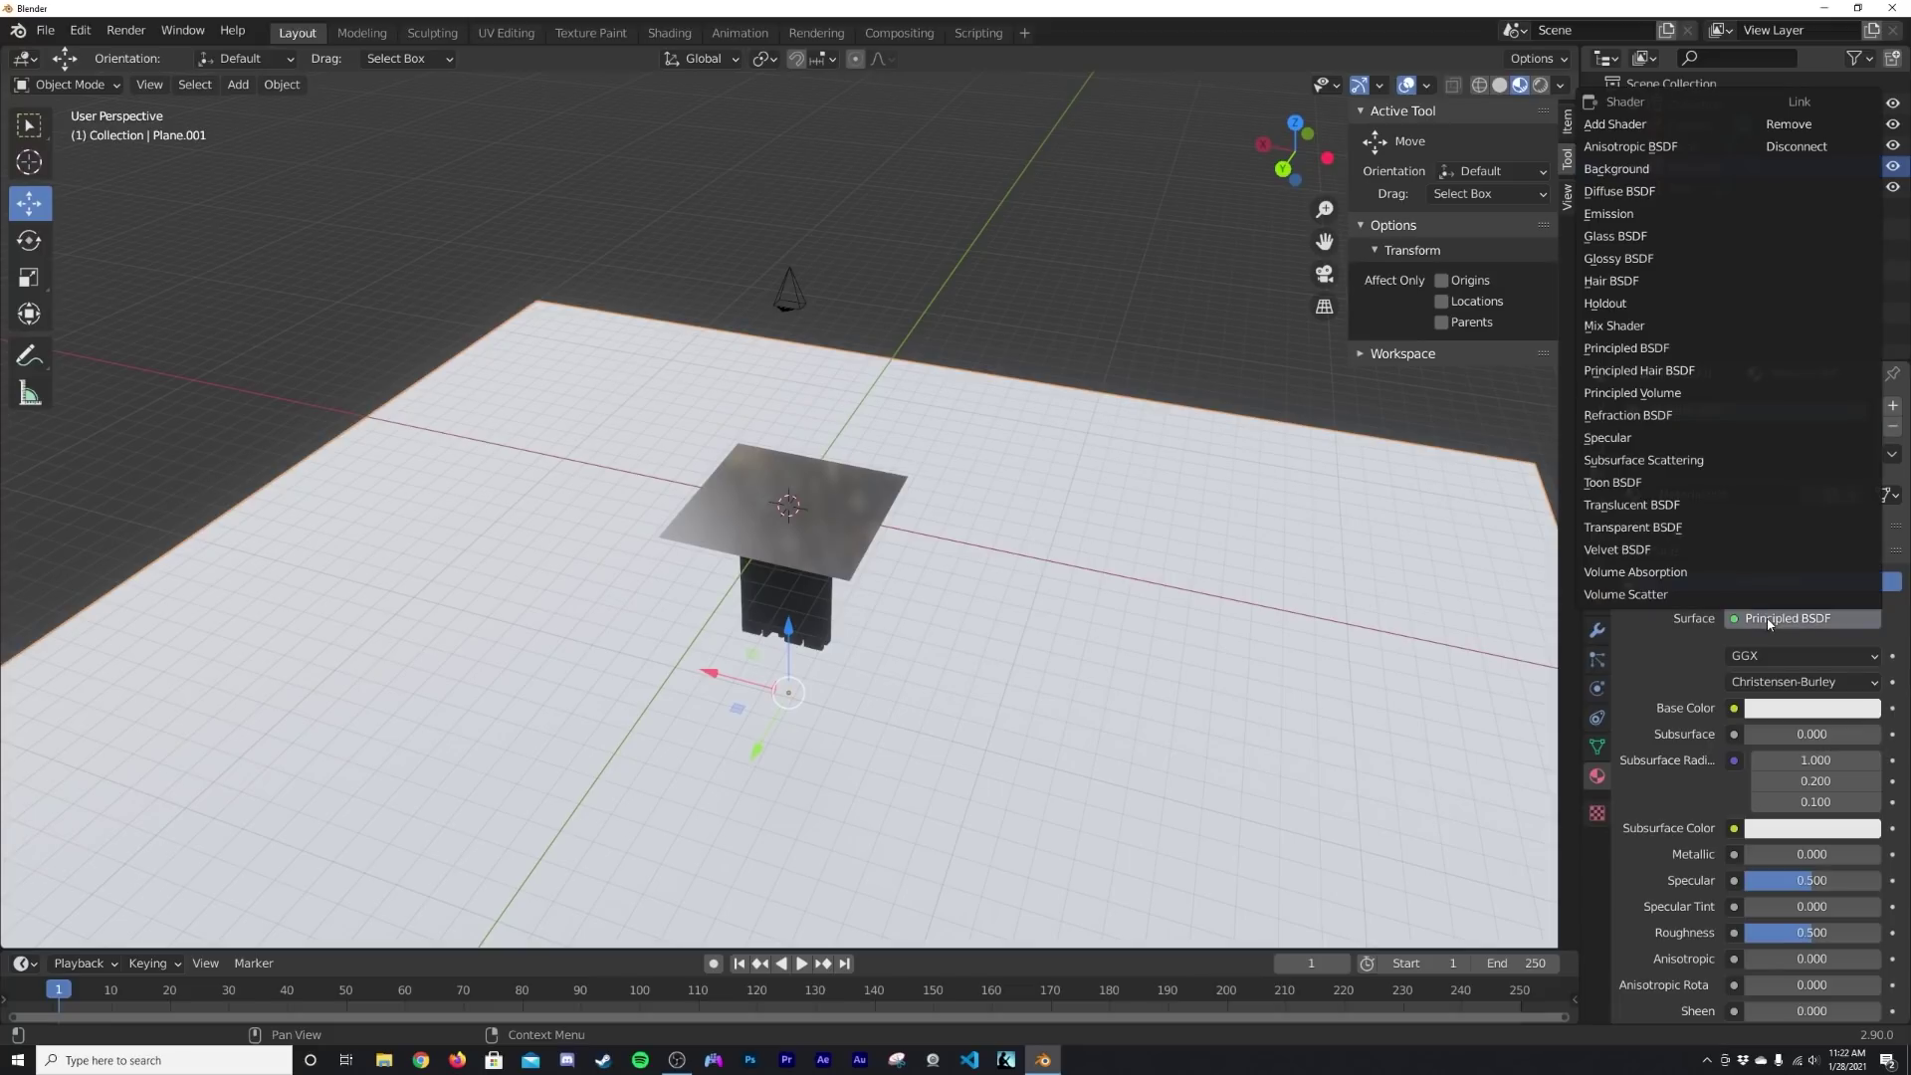
click(1632, 214)
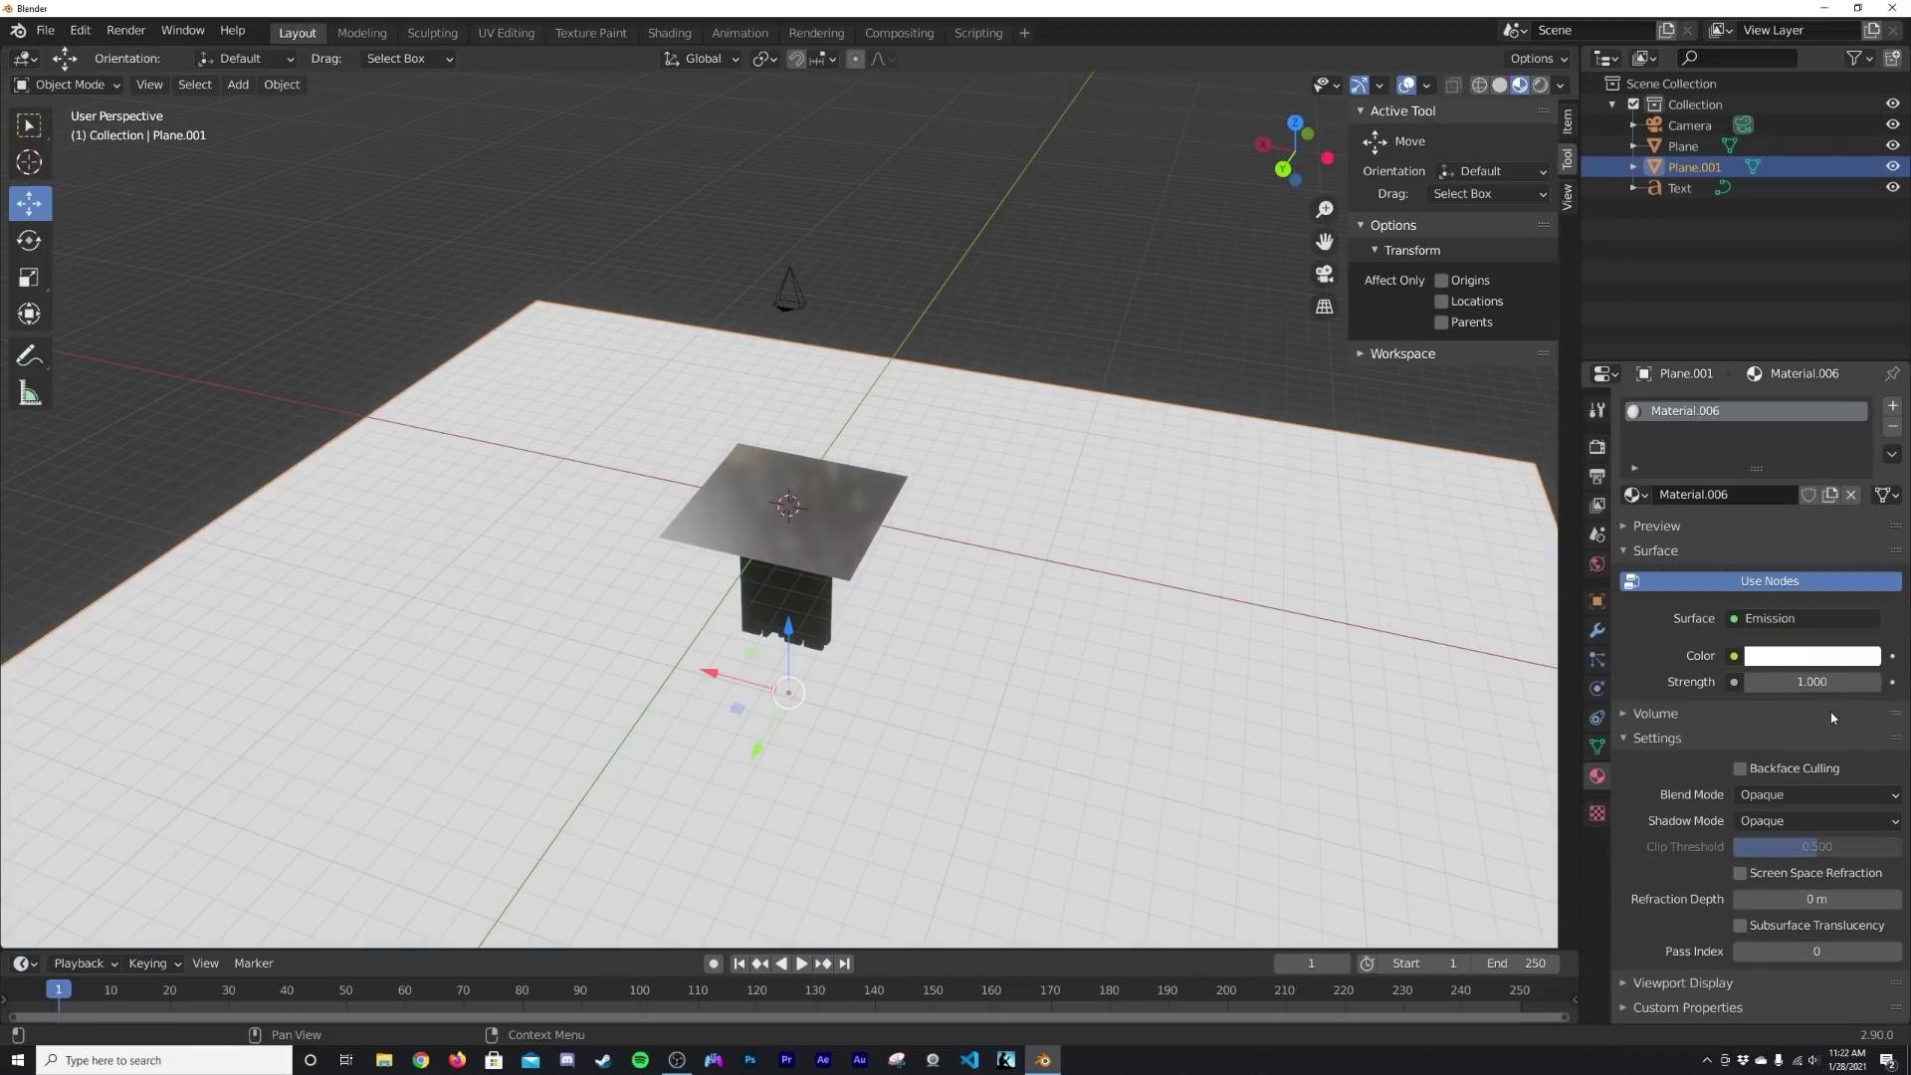
drag(1804, 674, 1862, 682)
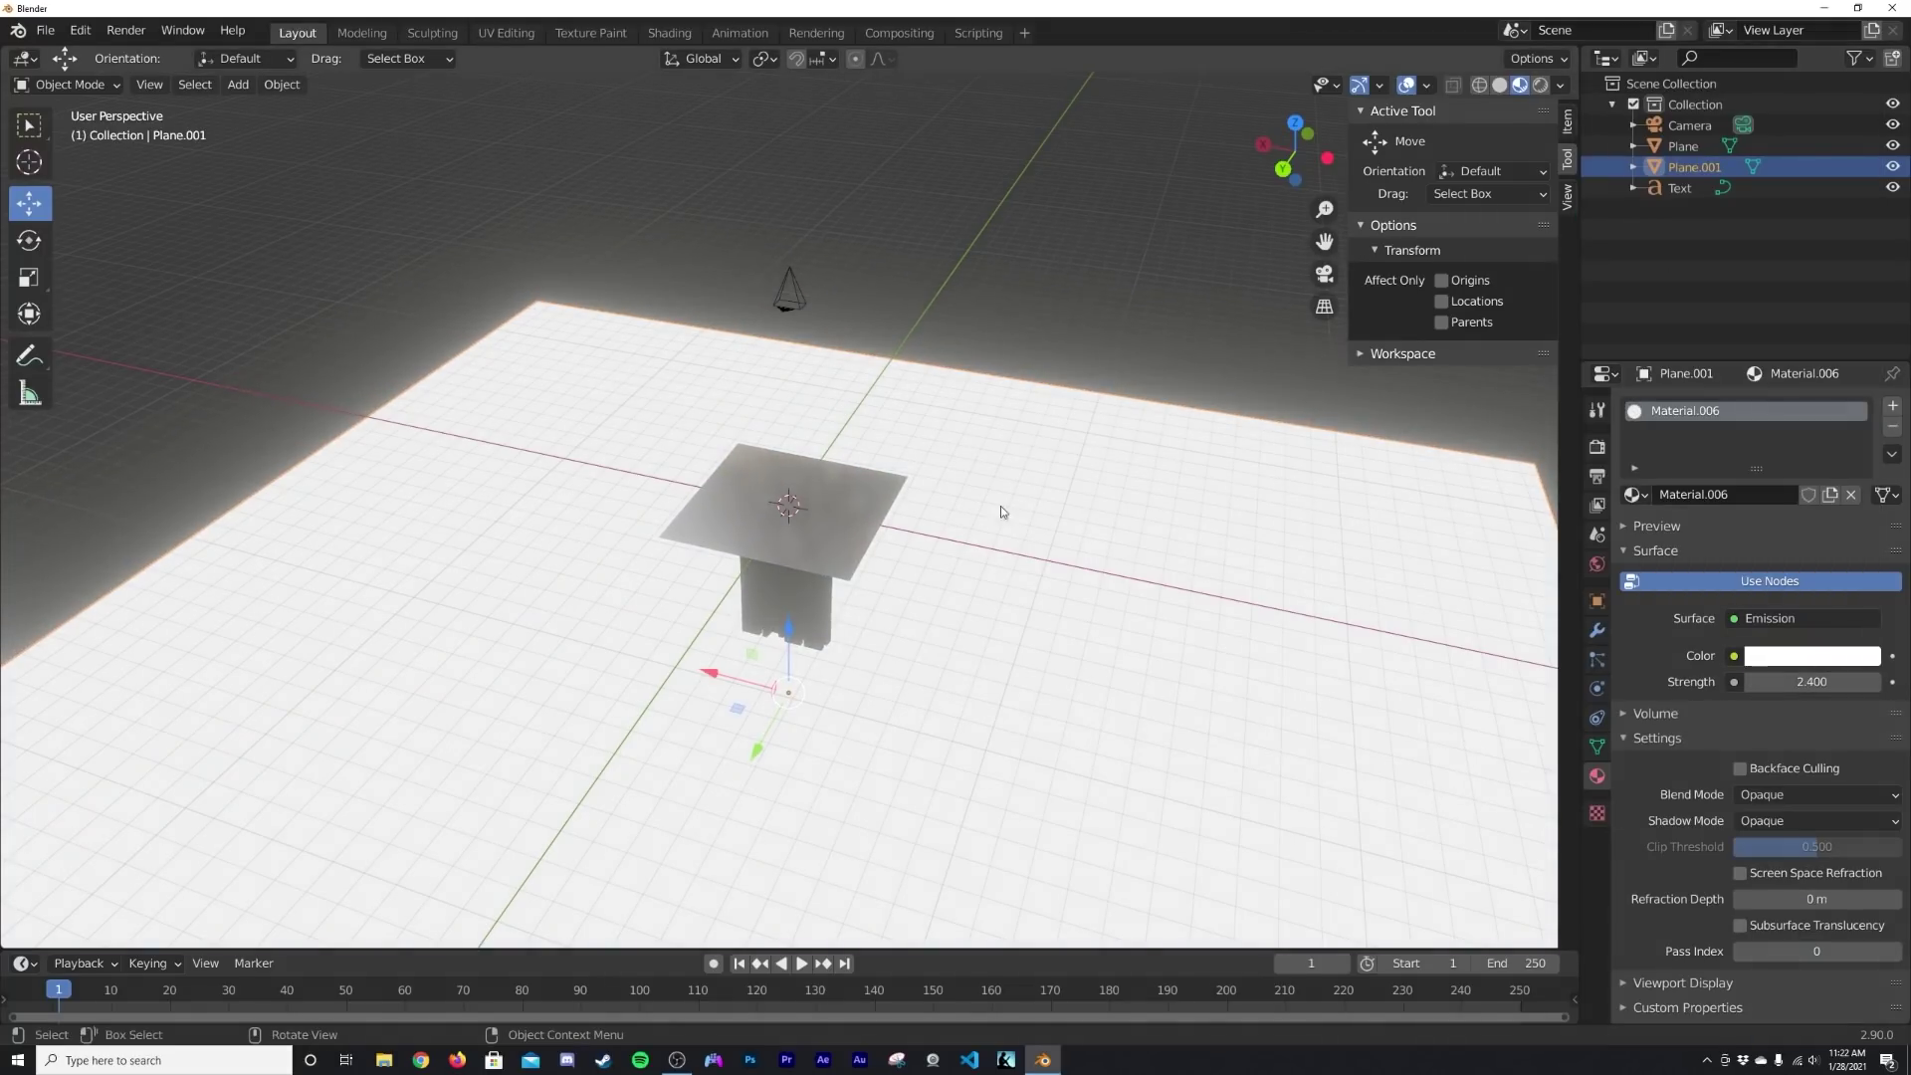
- Return to the camera view and set the render engine to Cycles
key(KP_0)
scroll(773, 518, down, 3)
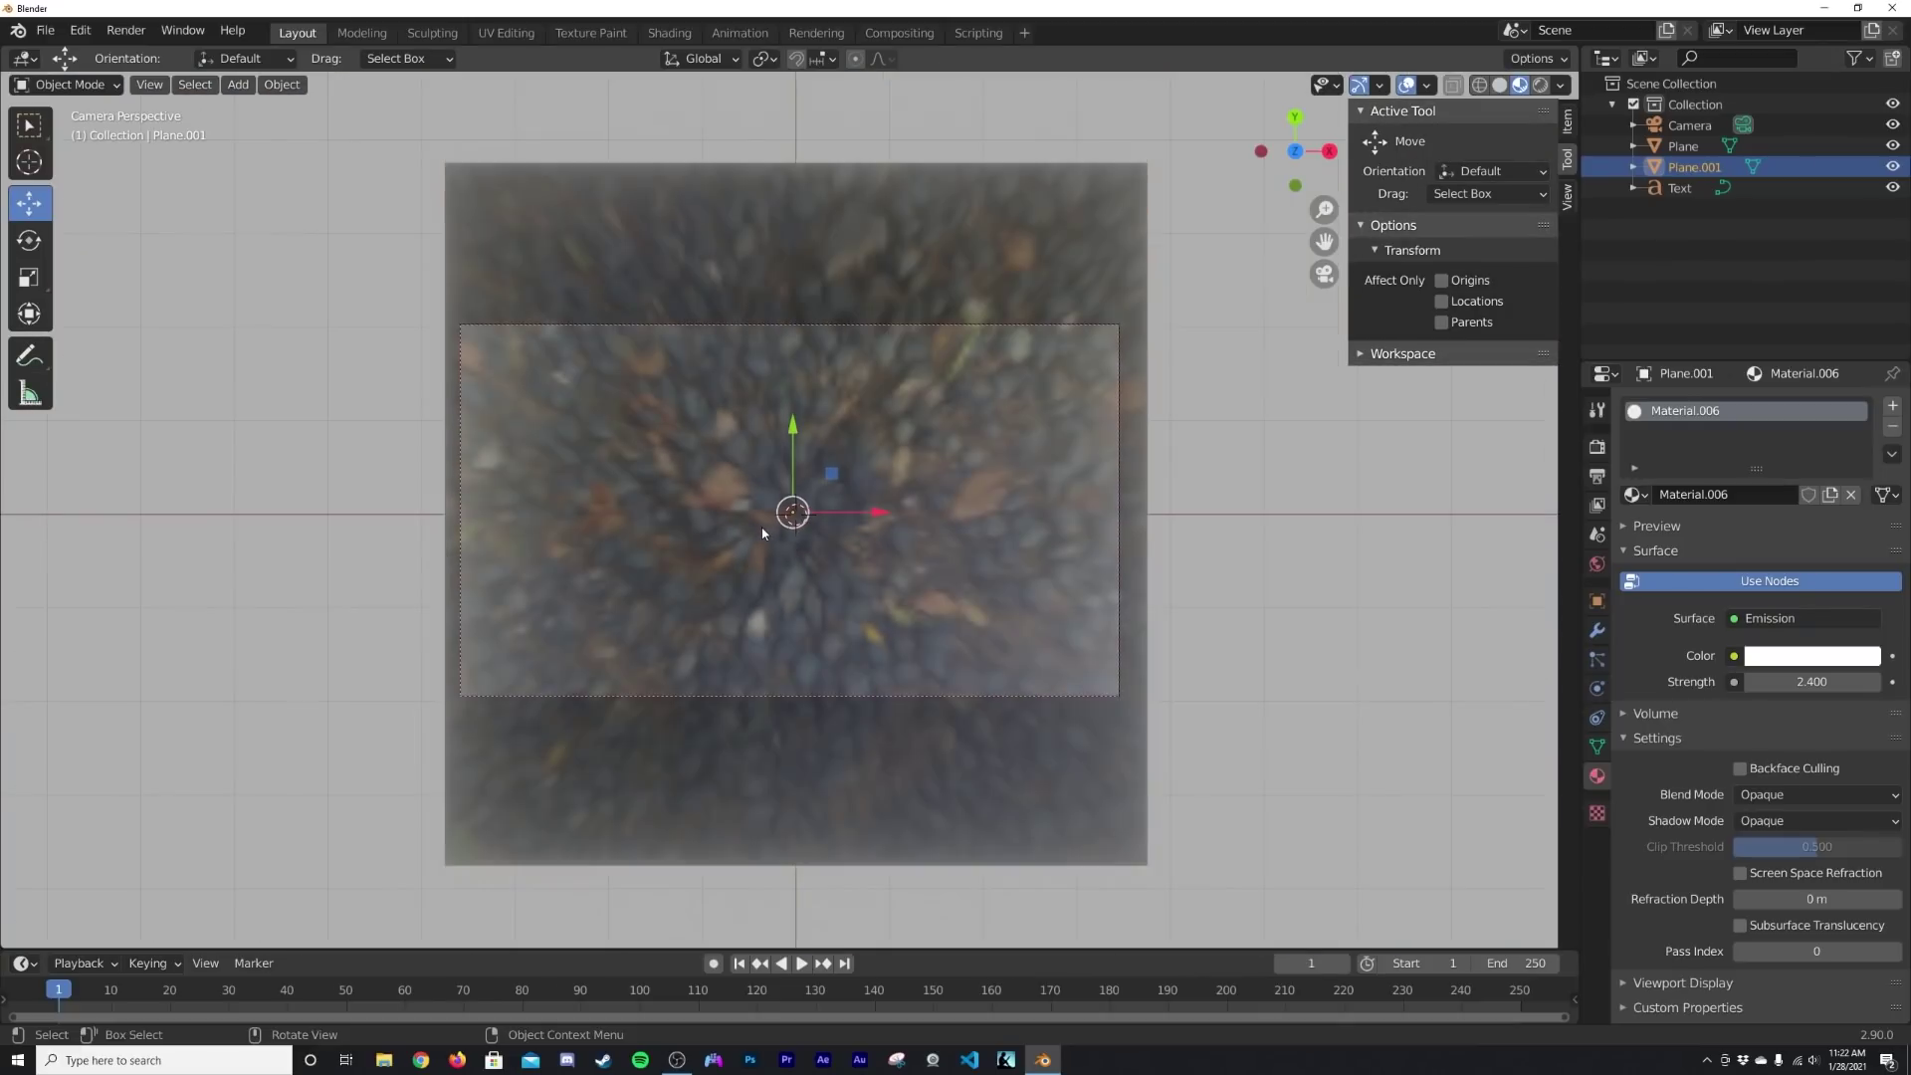
scroll(763, 533, up, 4)
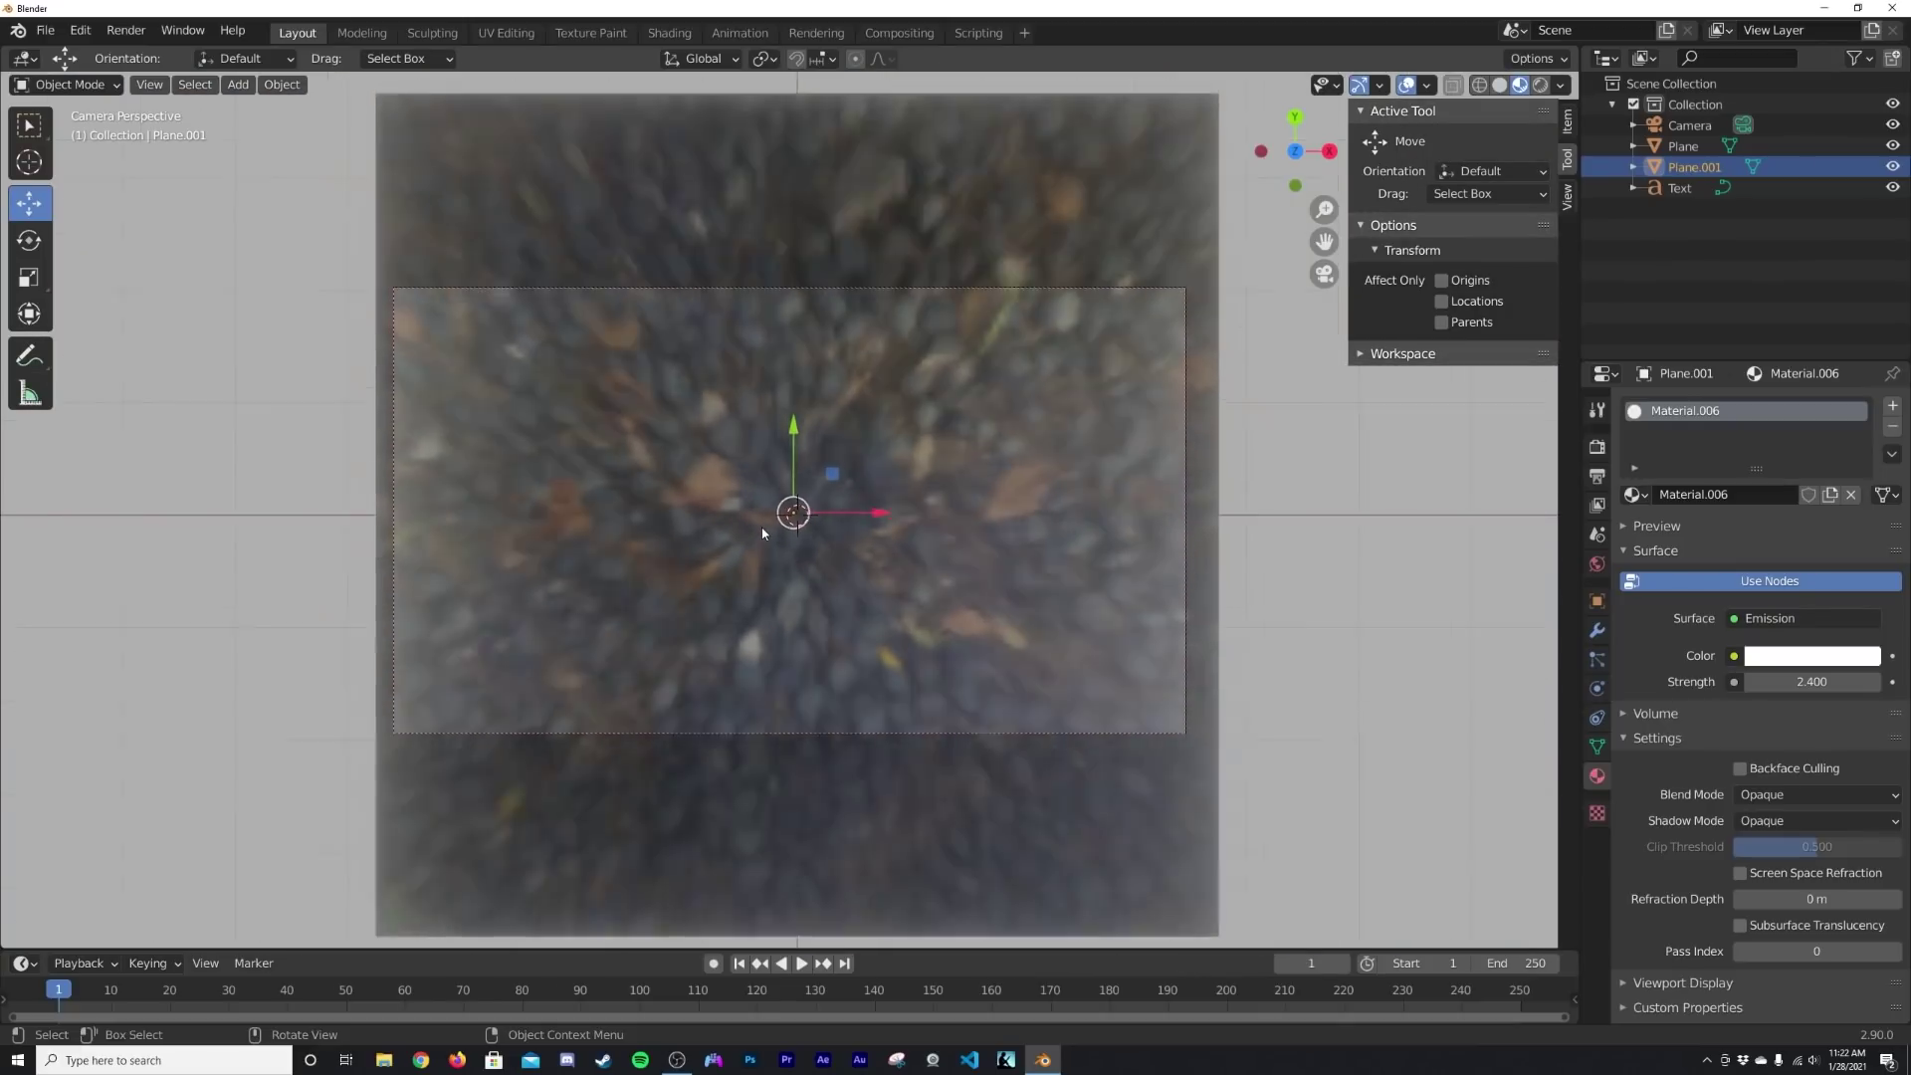
click(1598, 448)
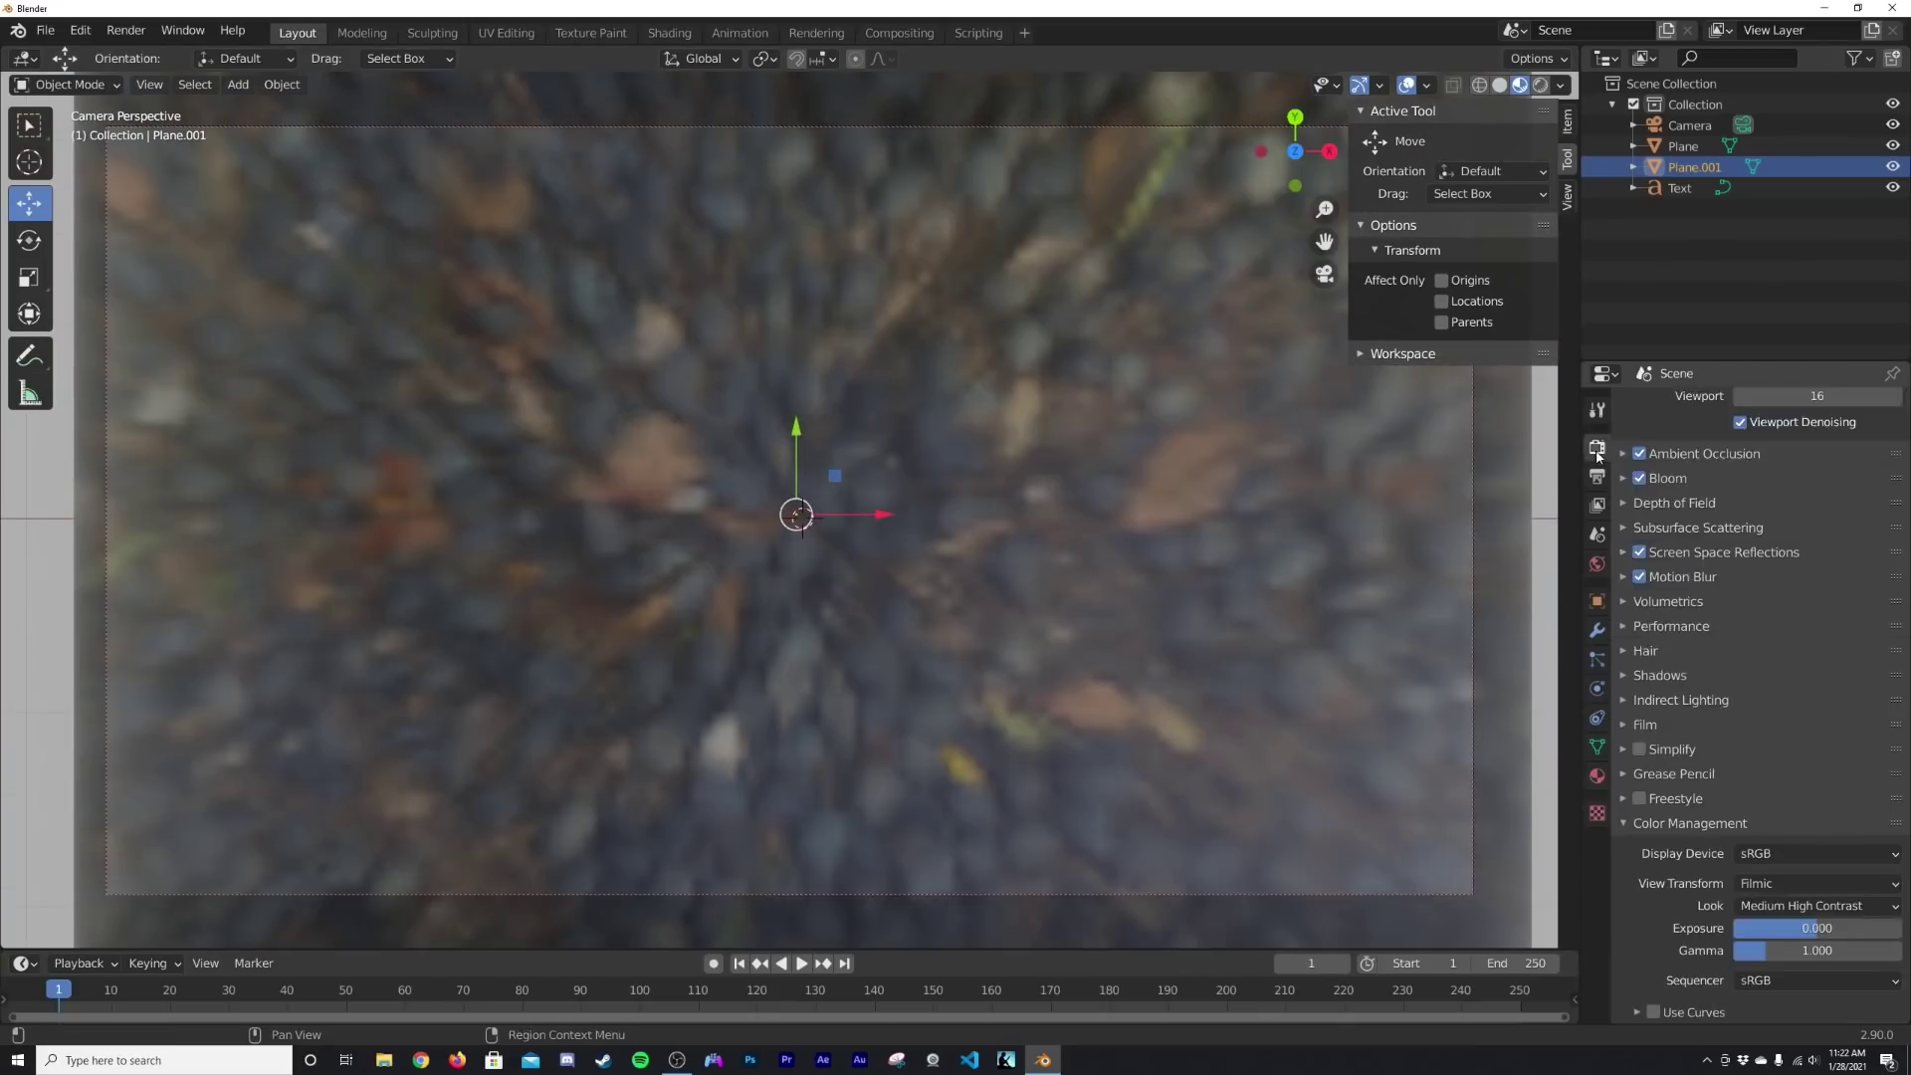
scroll(1782, 428, up, 5)
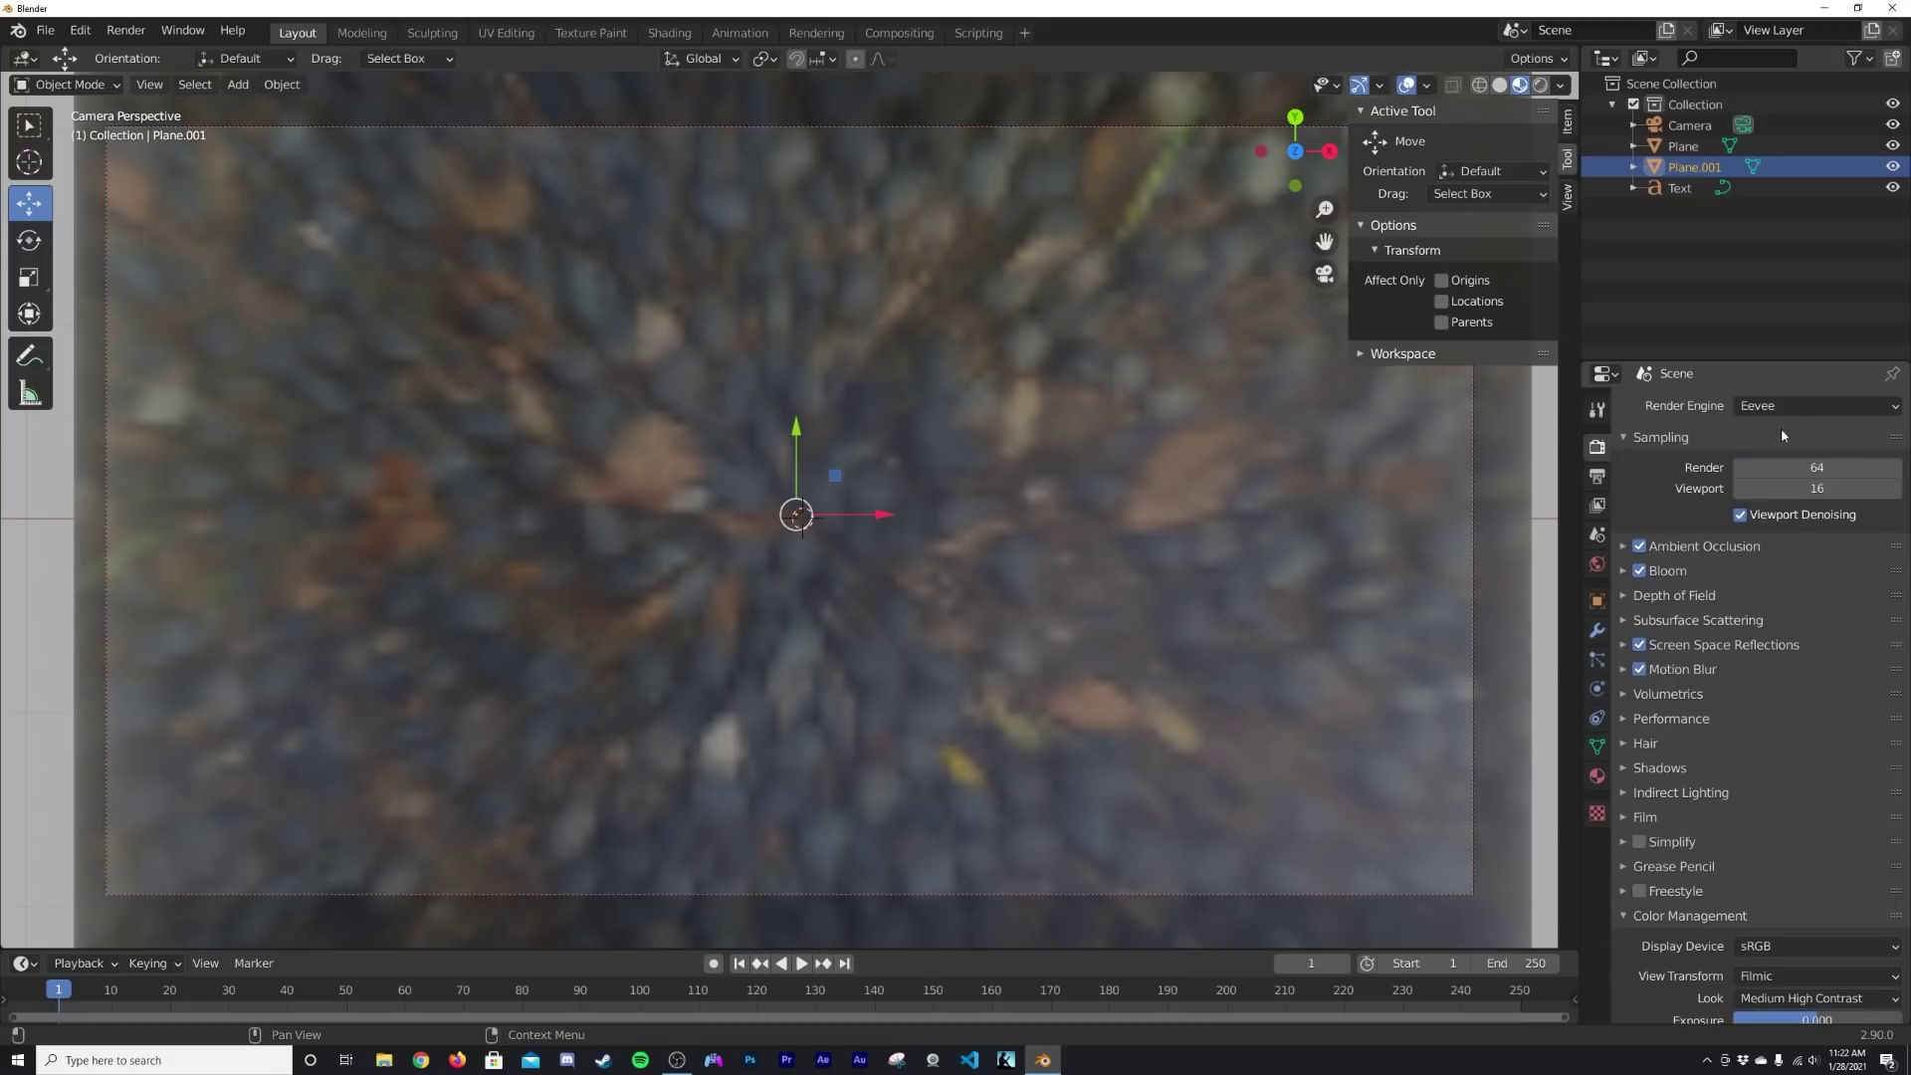
click(1782, 407)
click(1759, 473)
click(1787, 408)
click(1786, 408)
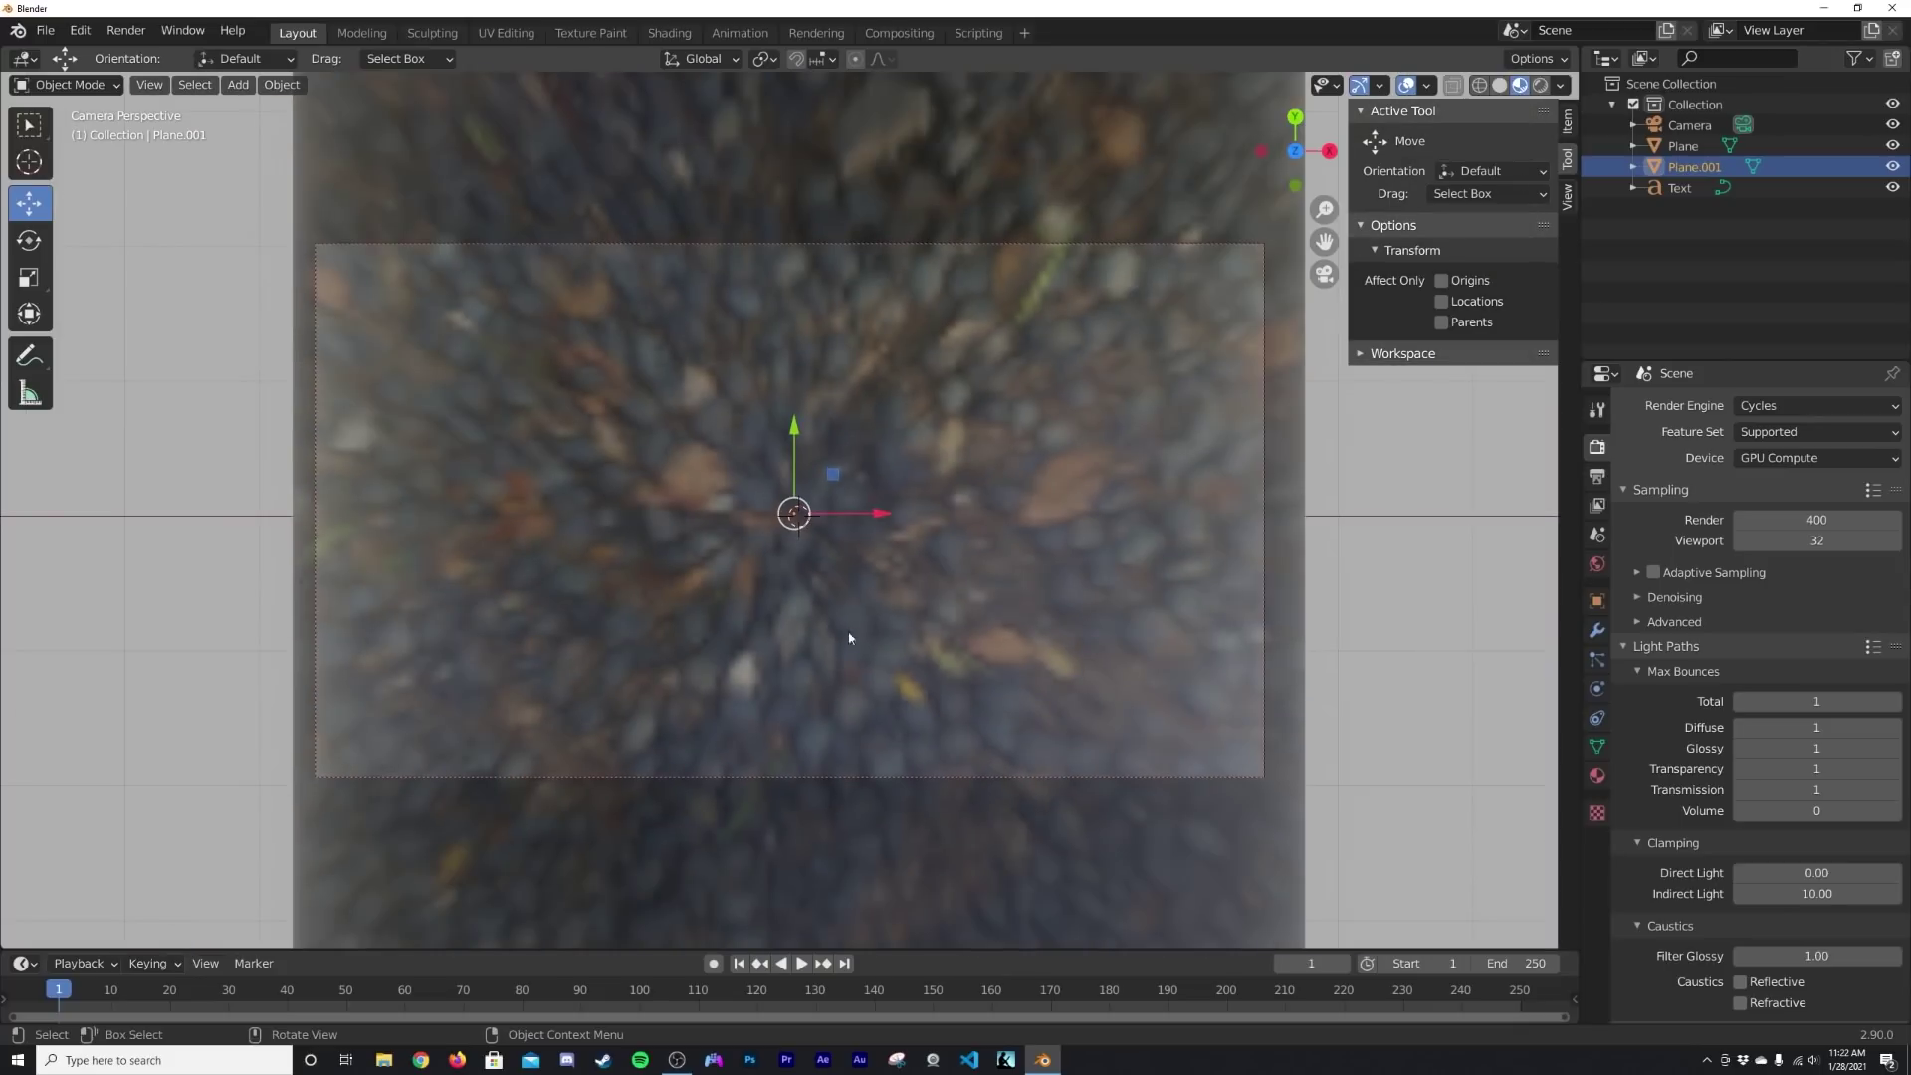
- Switch the viewport to rendered shading to preview the text through the camera
key(z)
click(856, 410)
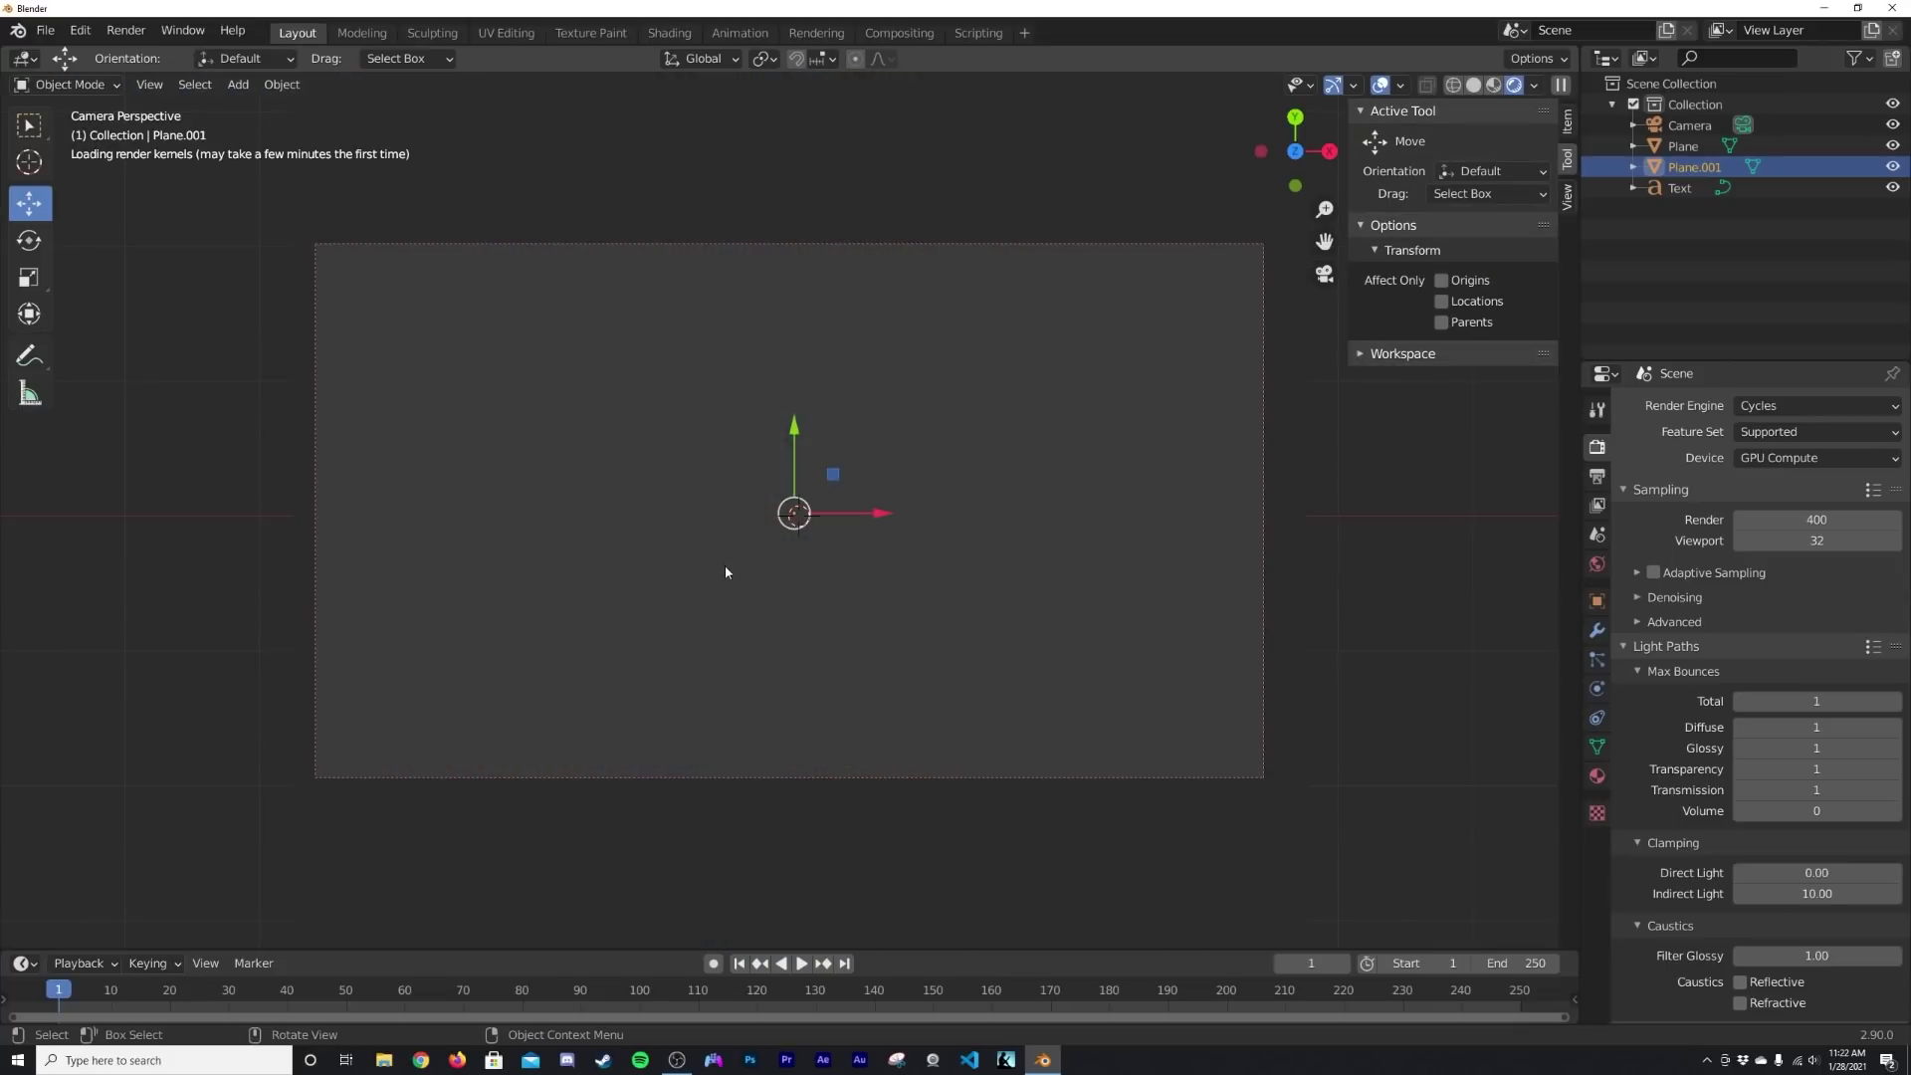
scroll(838, 622, up, 3)
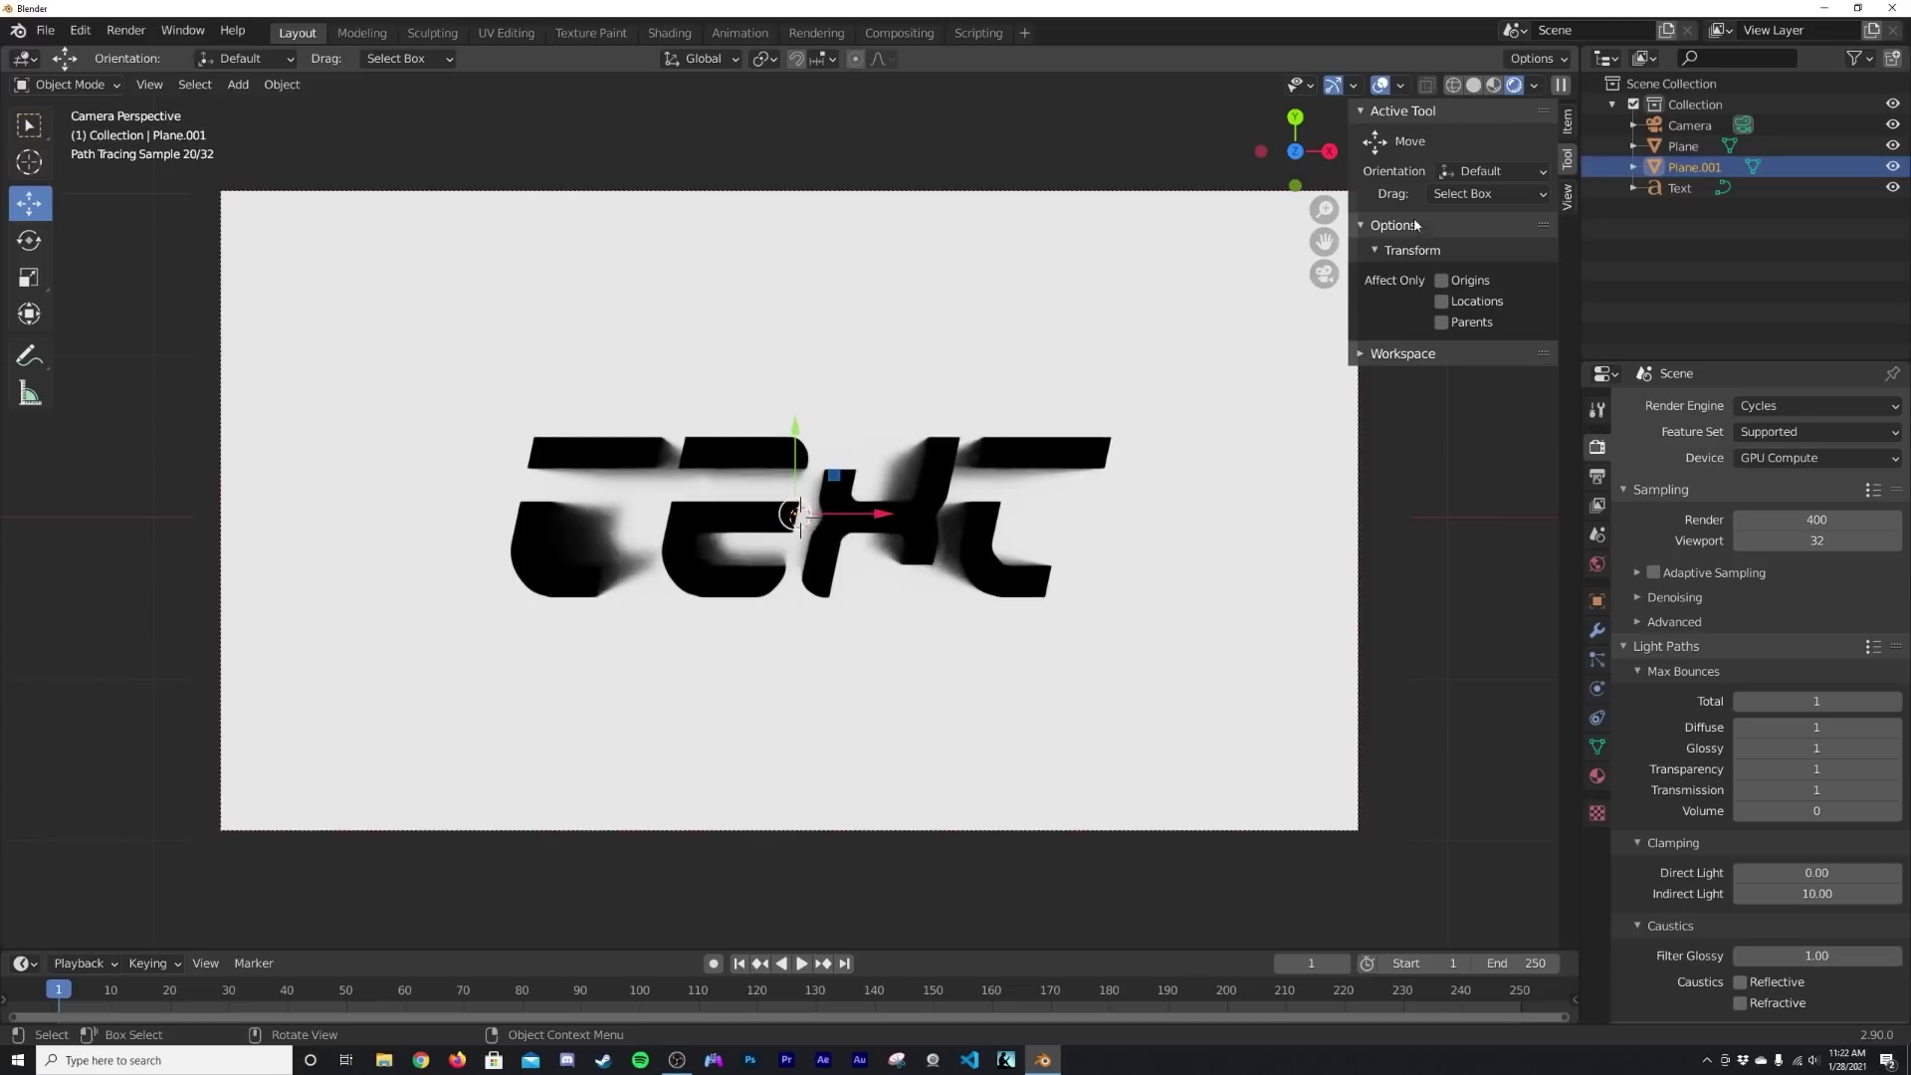
- Move the camera about 3.63 m closer along its local Z, then shift it about 0.12 m in X and -0.02 m in Y
click(1690, 126)
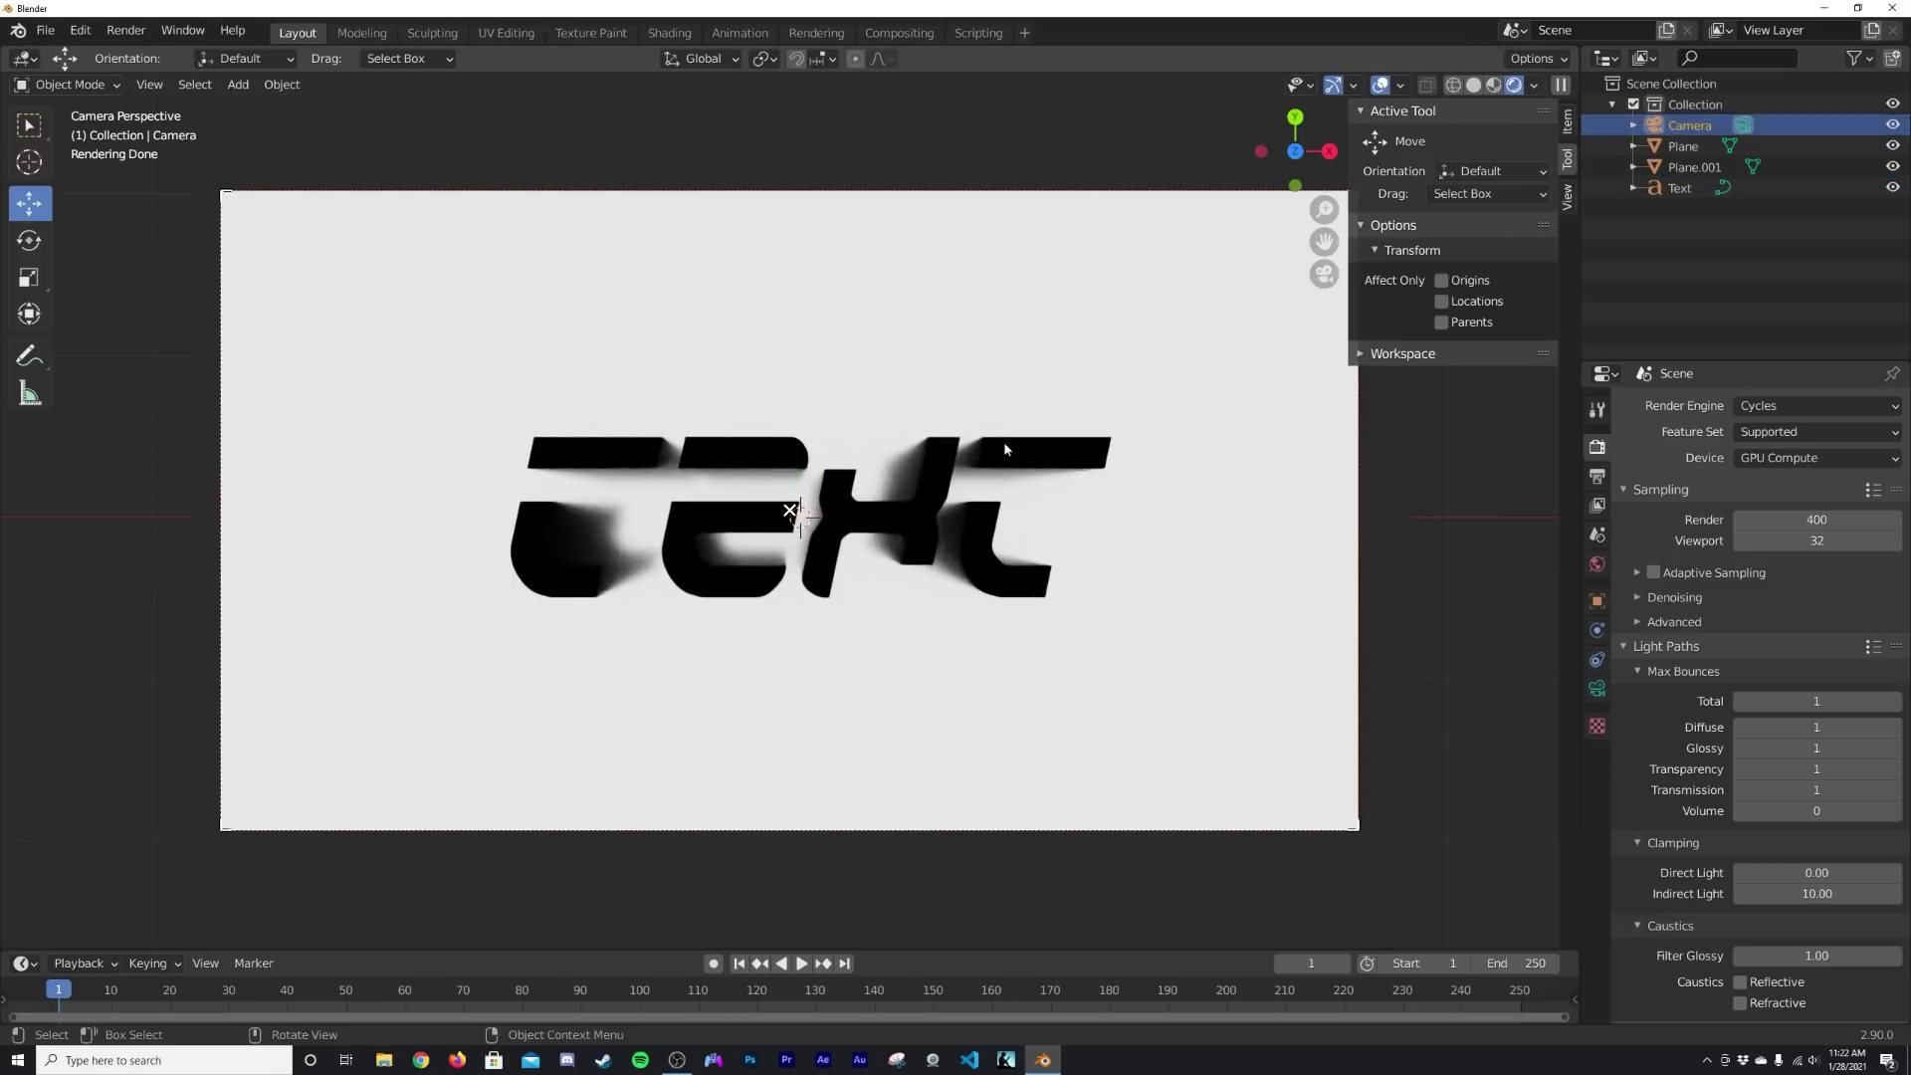
scroll(1005, 449, up, 1)
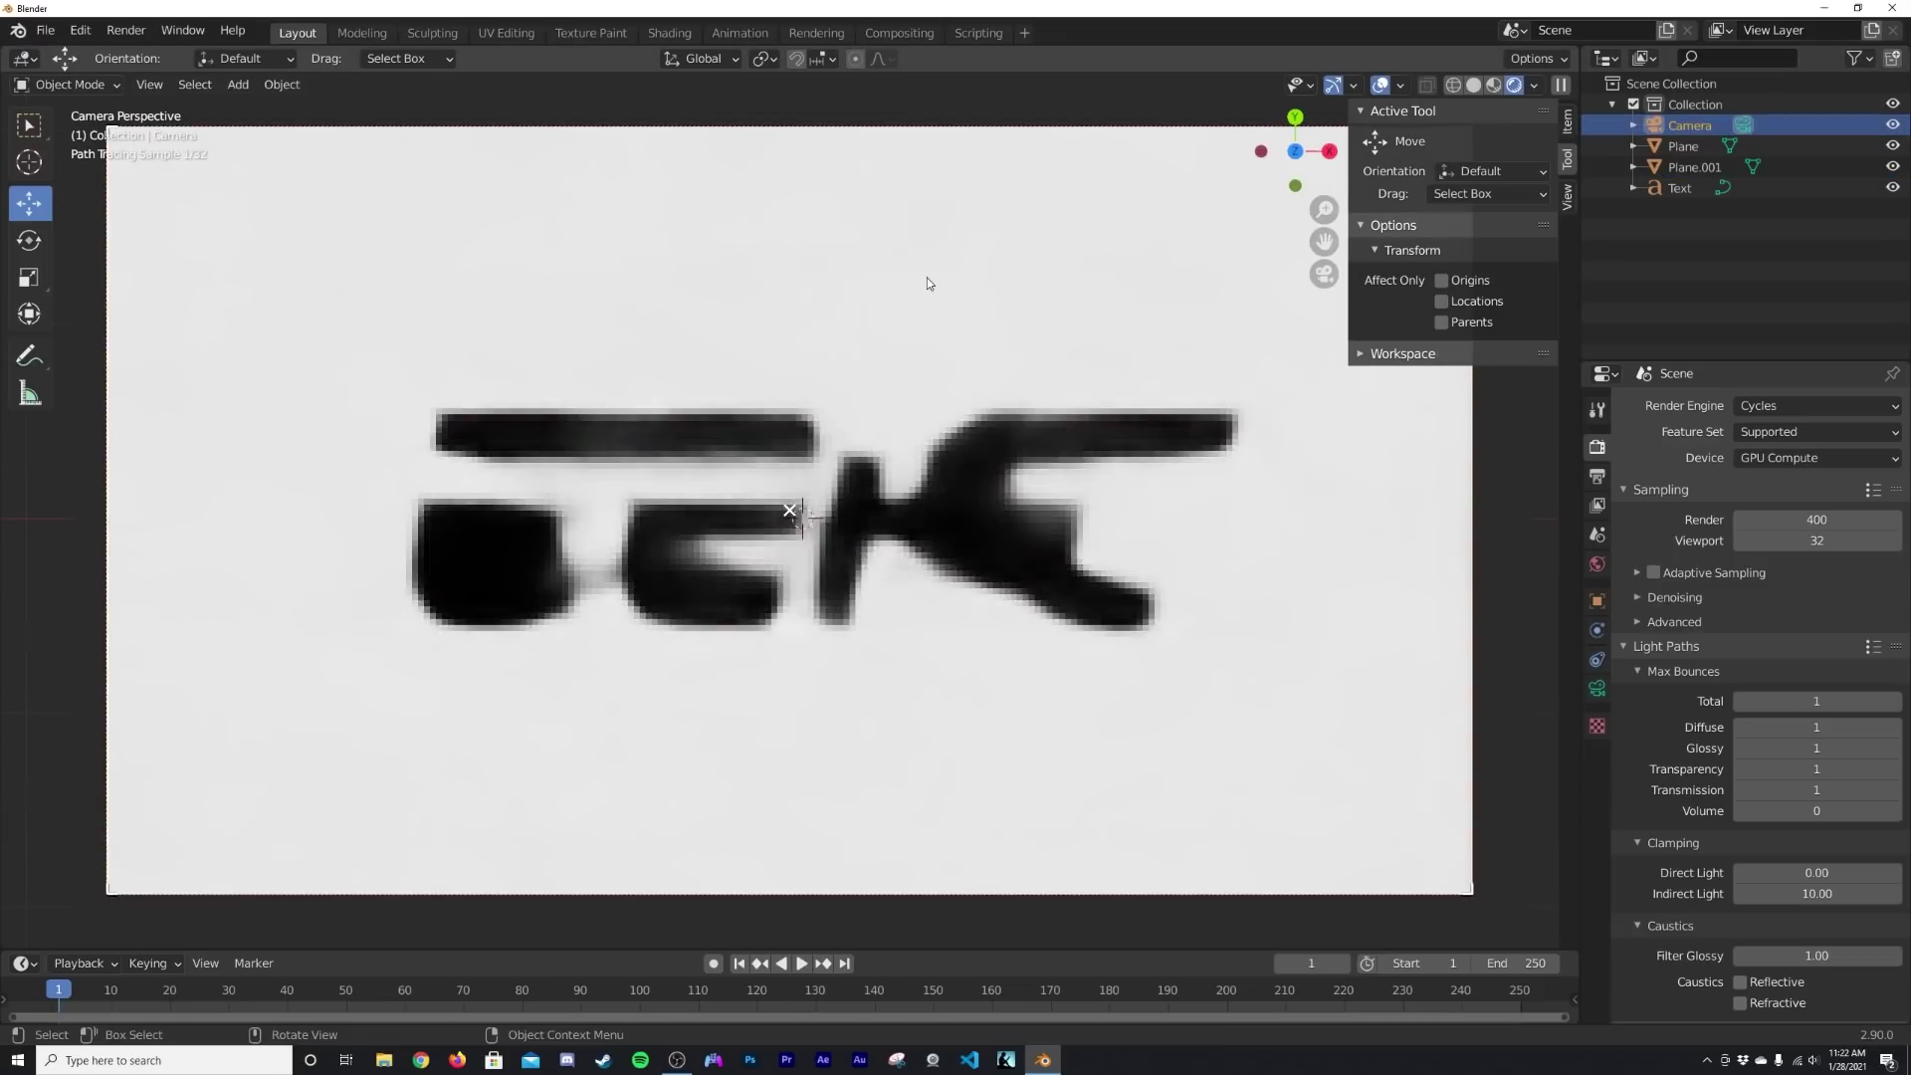
key(g)
key(z)
key(z)
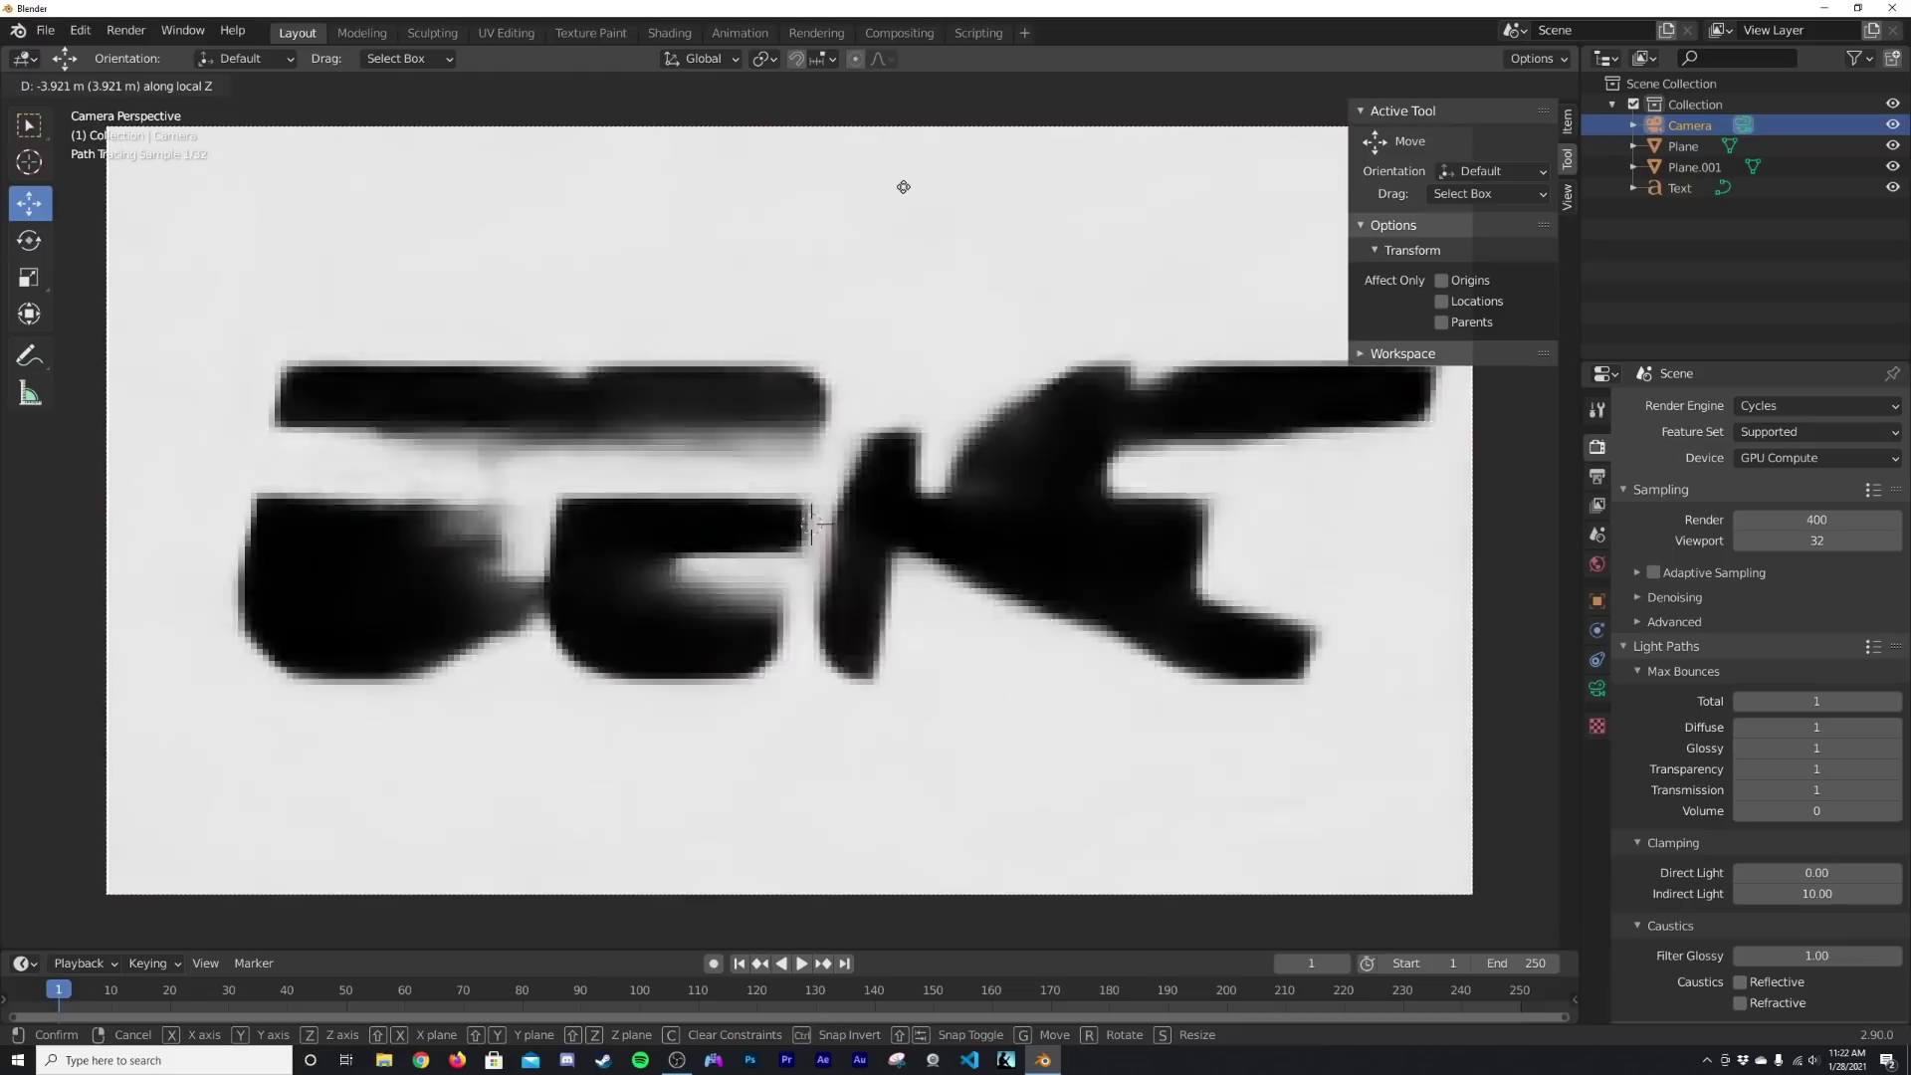
click(902, 204)
key(g)
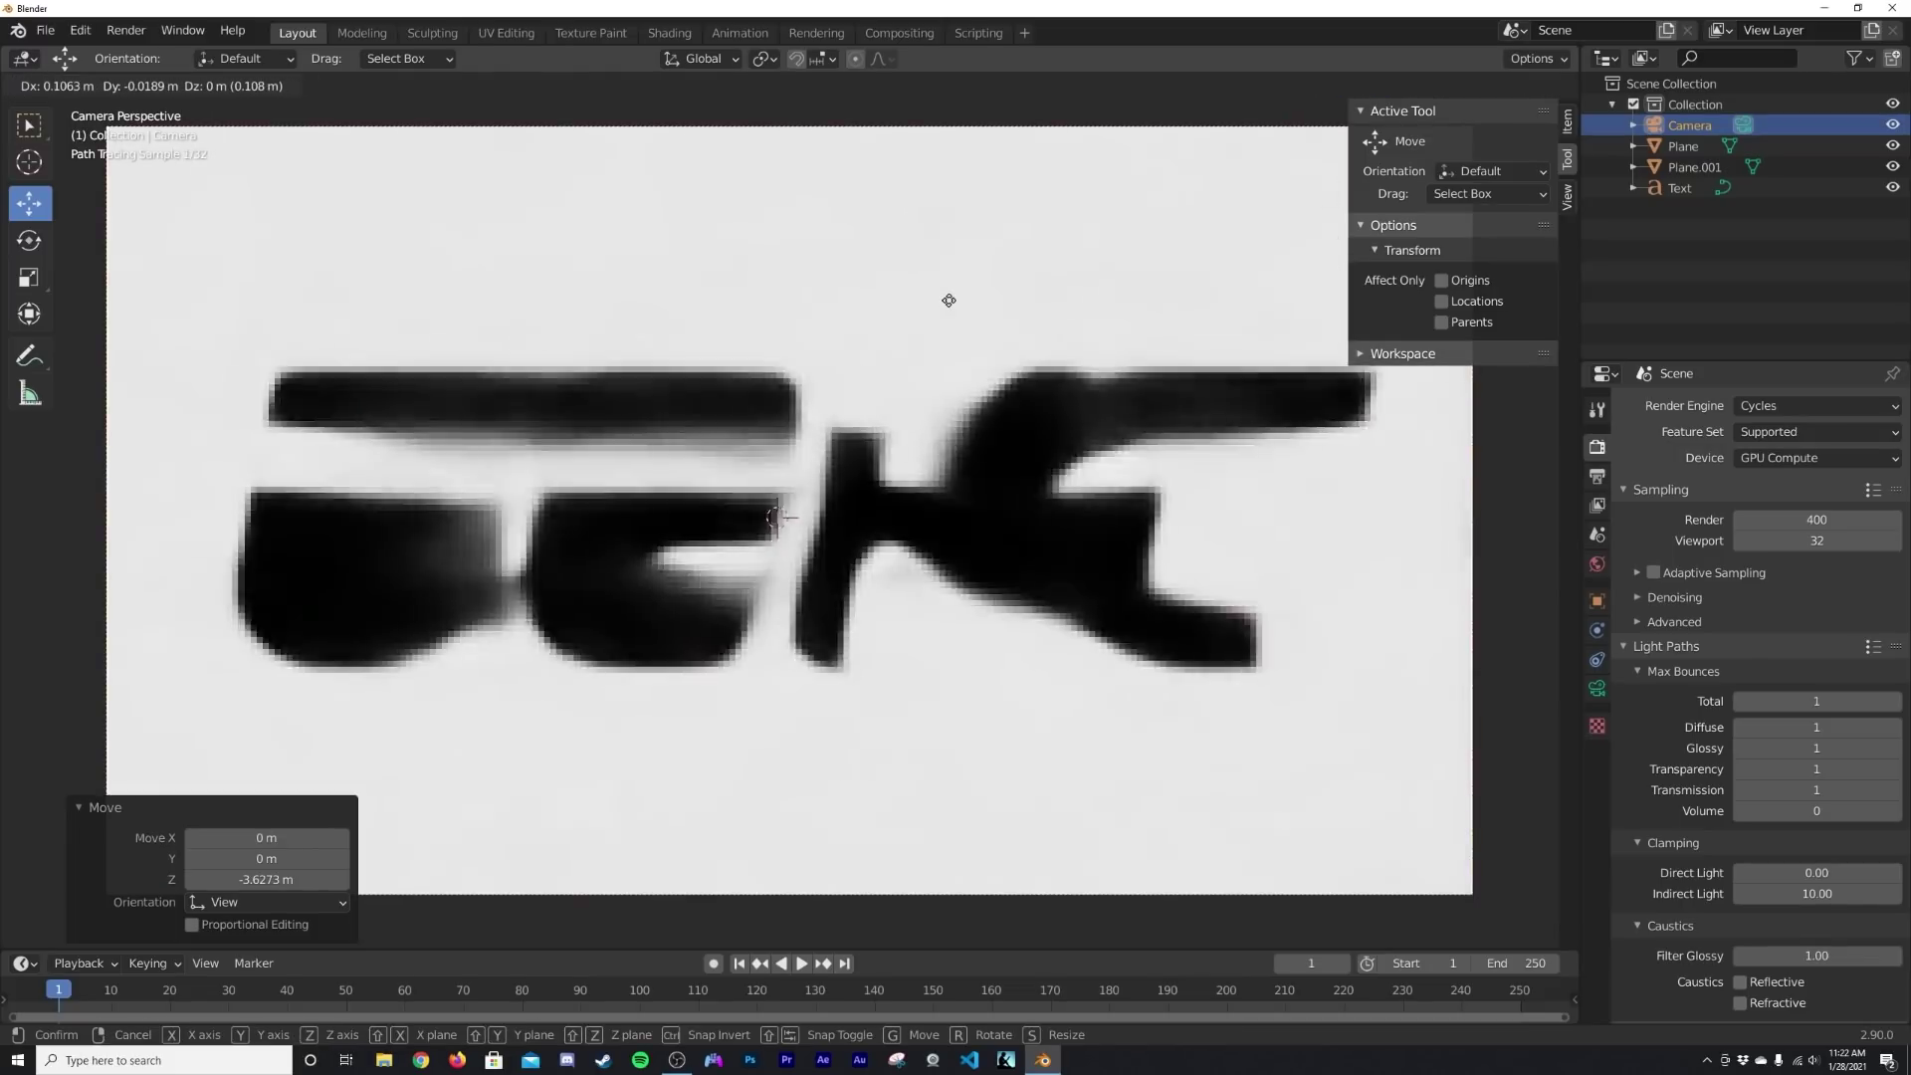
click(953, 304)
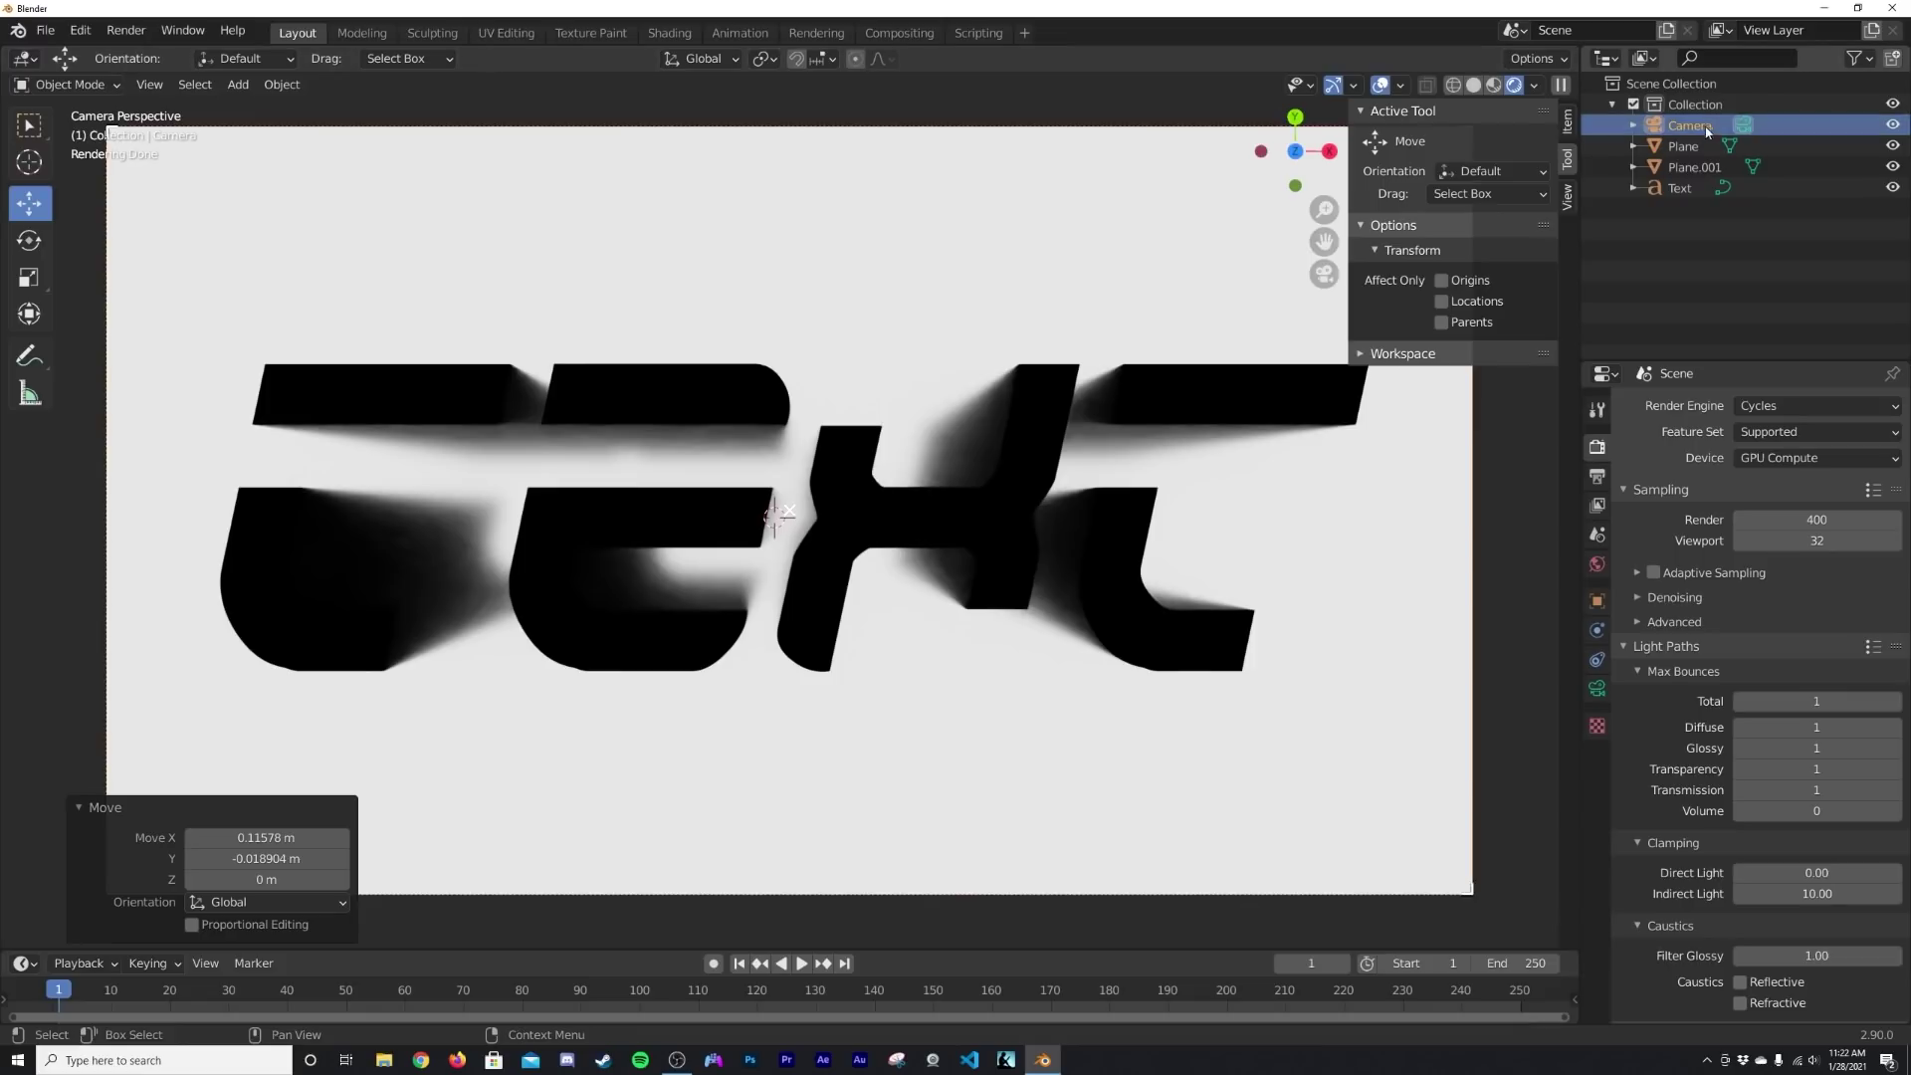
- Hide the upper plane to compare the text without its fade, then undo the hiding
click(1891, 146)
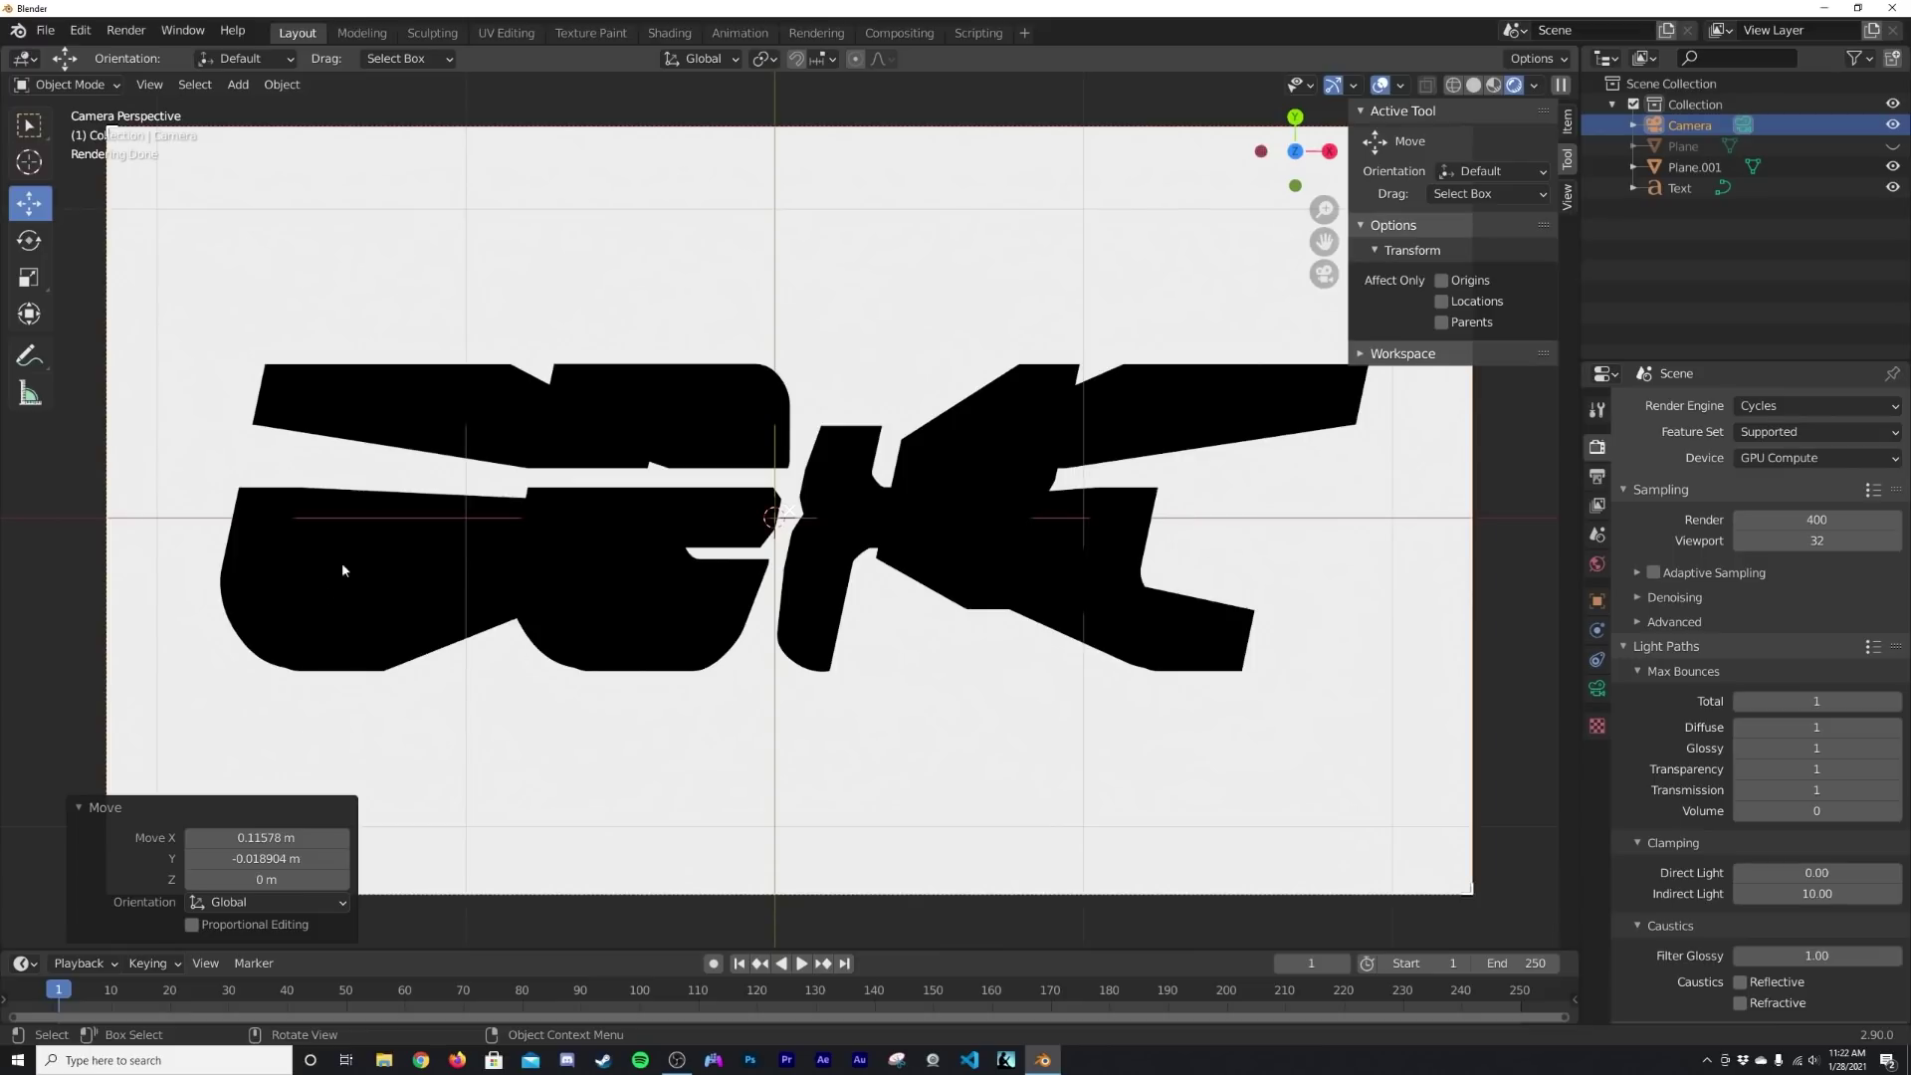
key(ctrl+z)
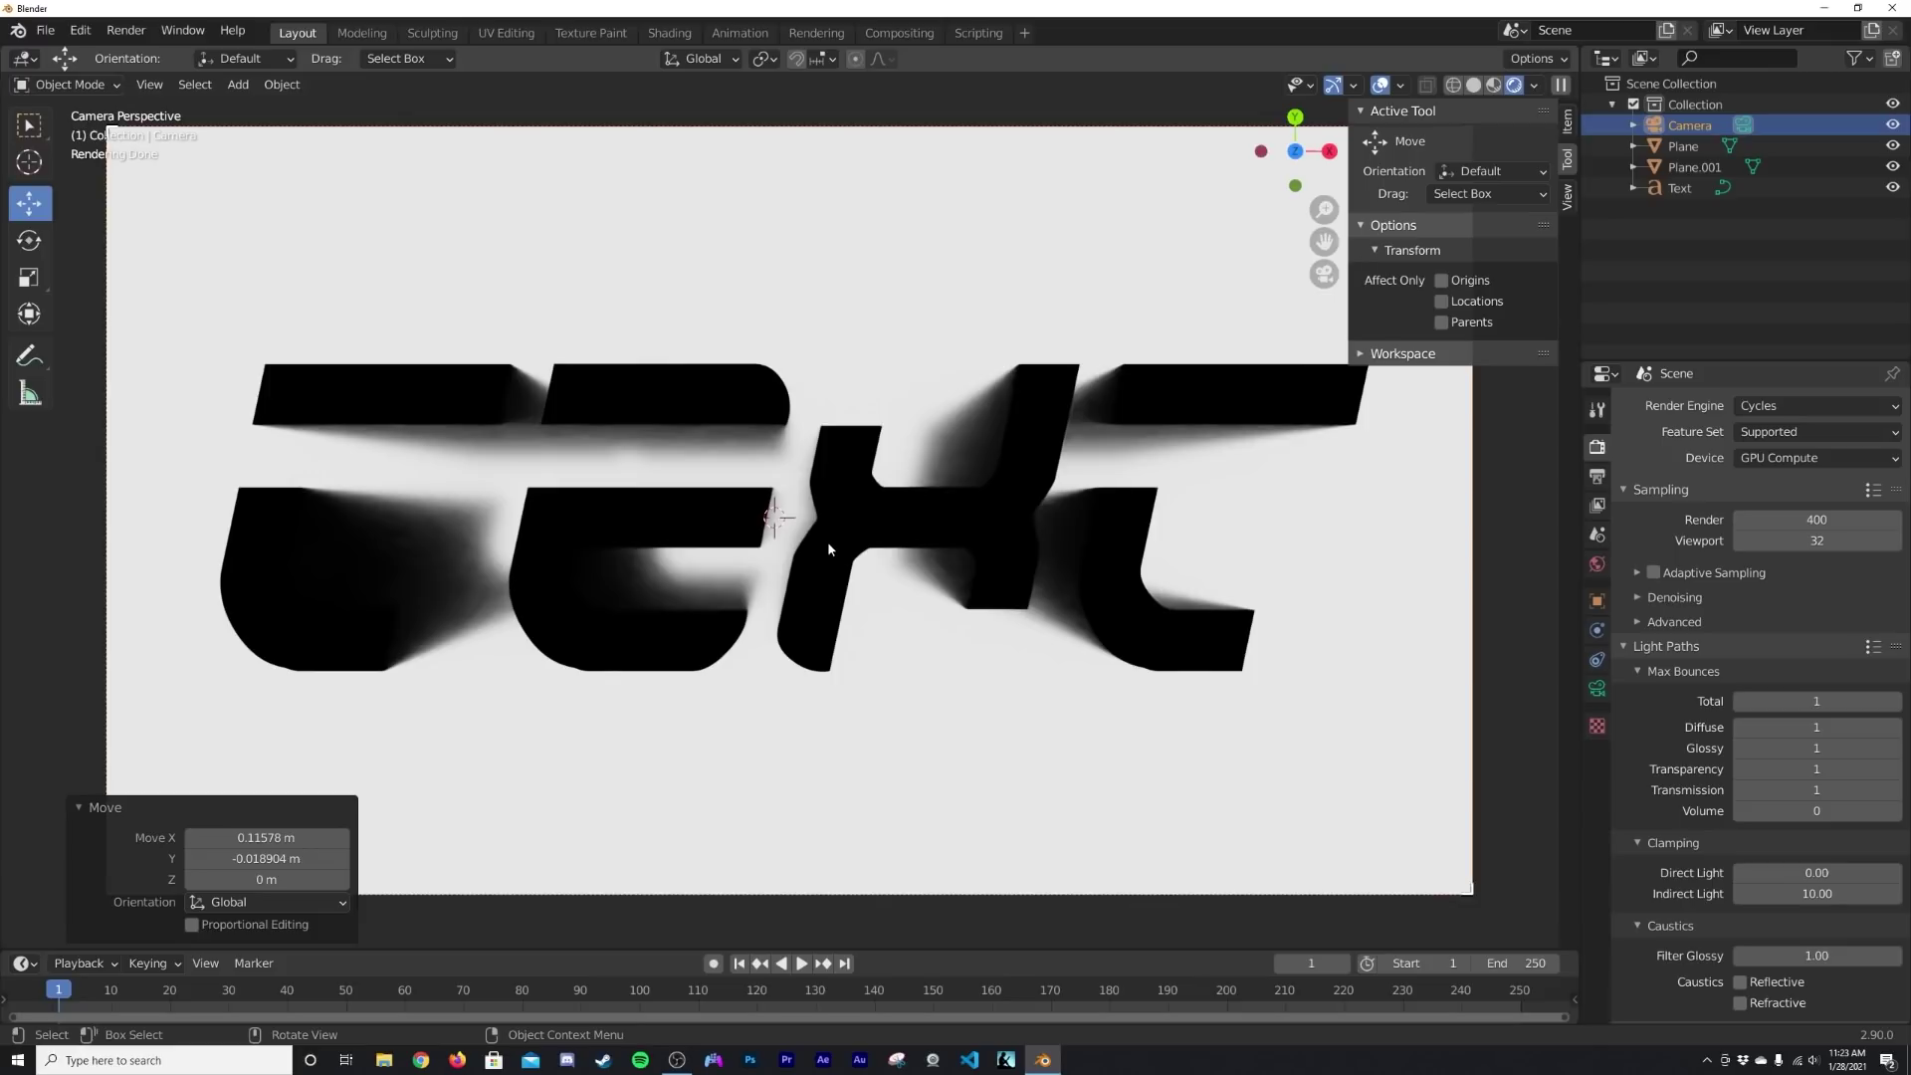
- Set the lower plane's emission strength to 8.5 and its color to a fully saturated yellow with hue 0.137
click(1694, 167)
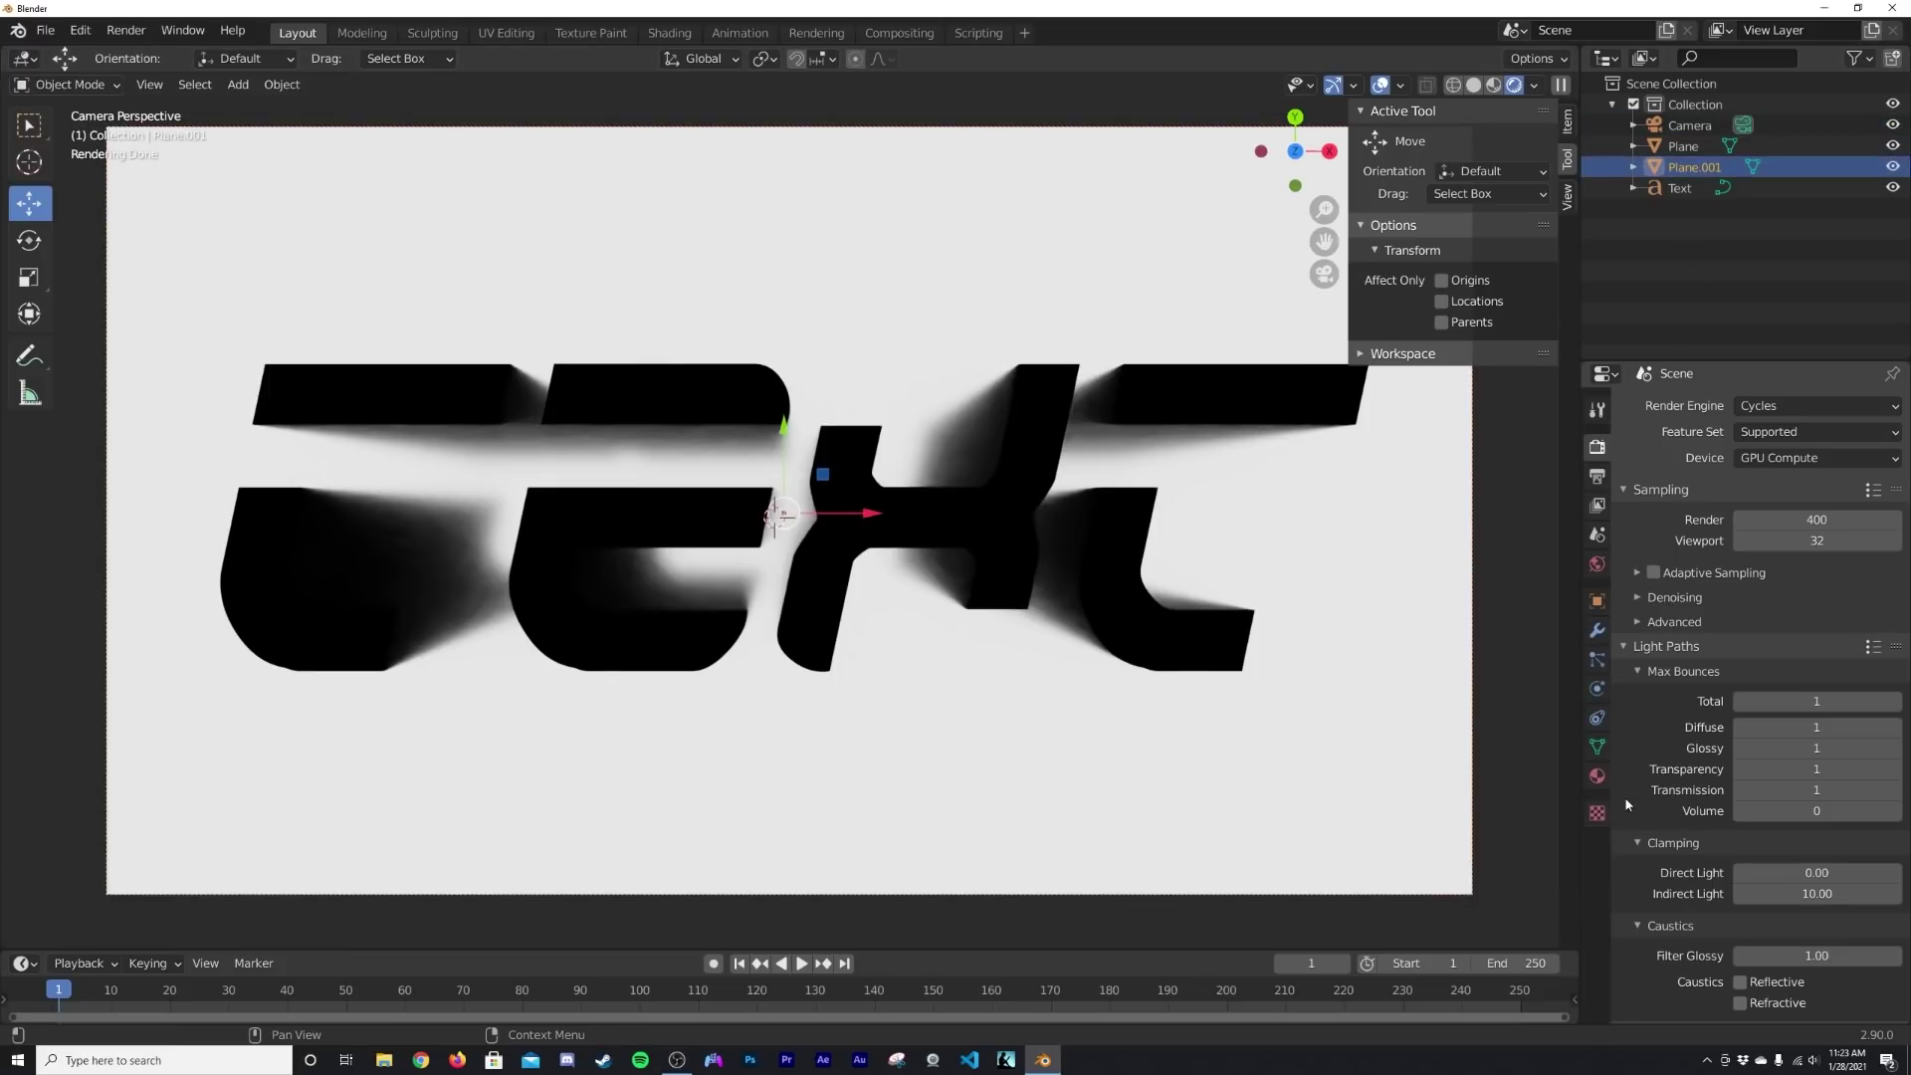
click(1598, 776)
mouse_move(1842, 616)
mouse_down()
mouse_move(1901, 616)
mouse_move(1841, 616)
mouse_up()
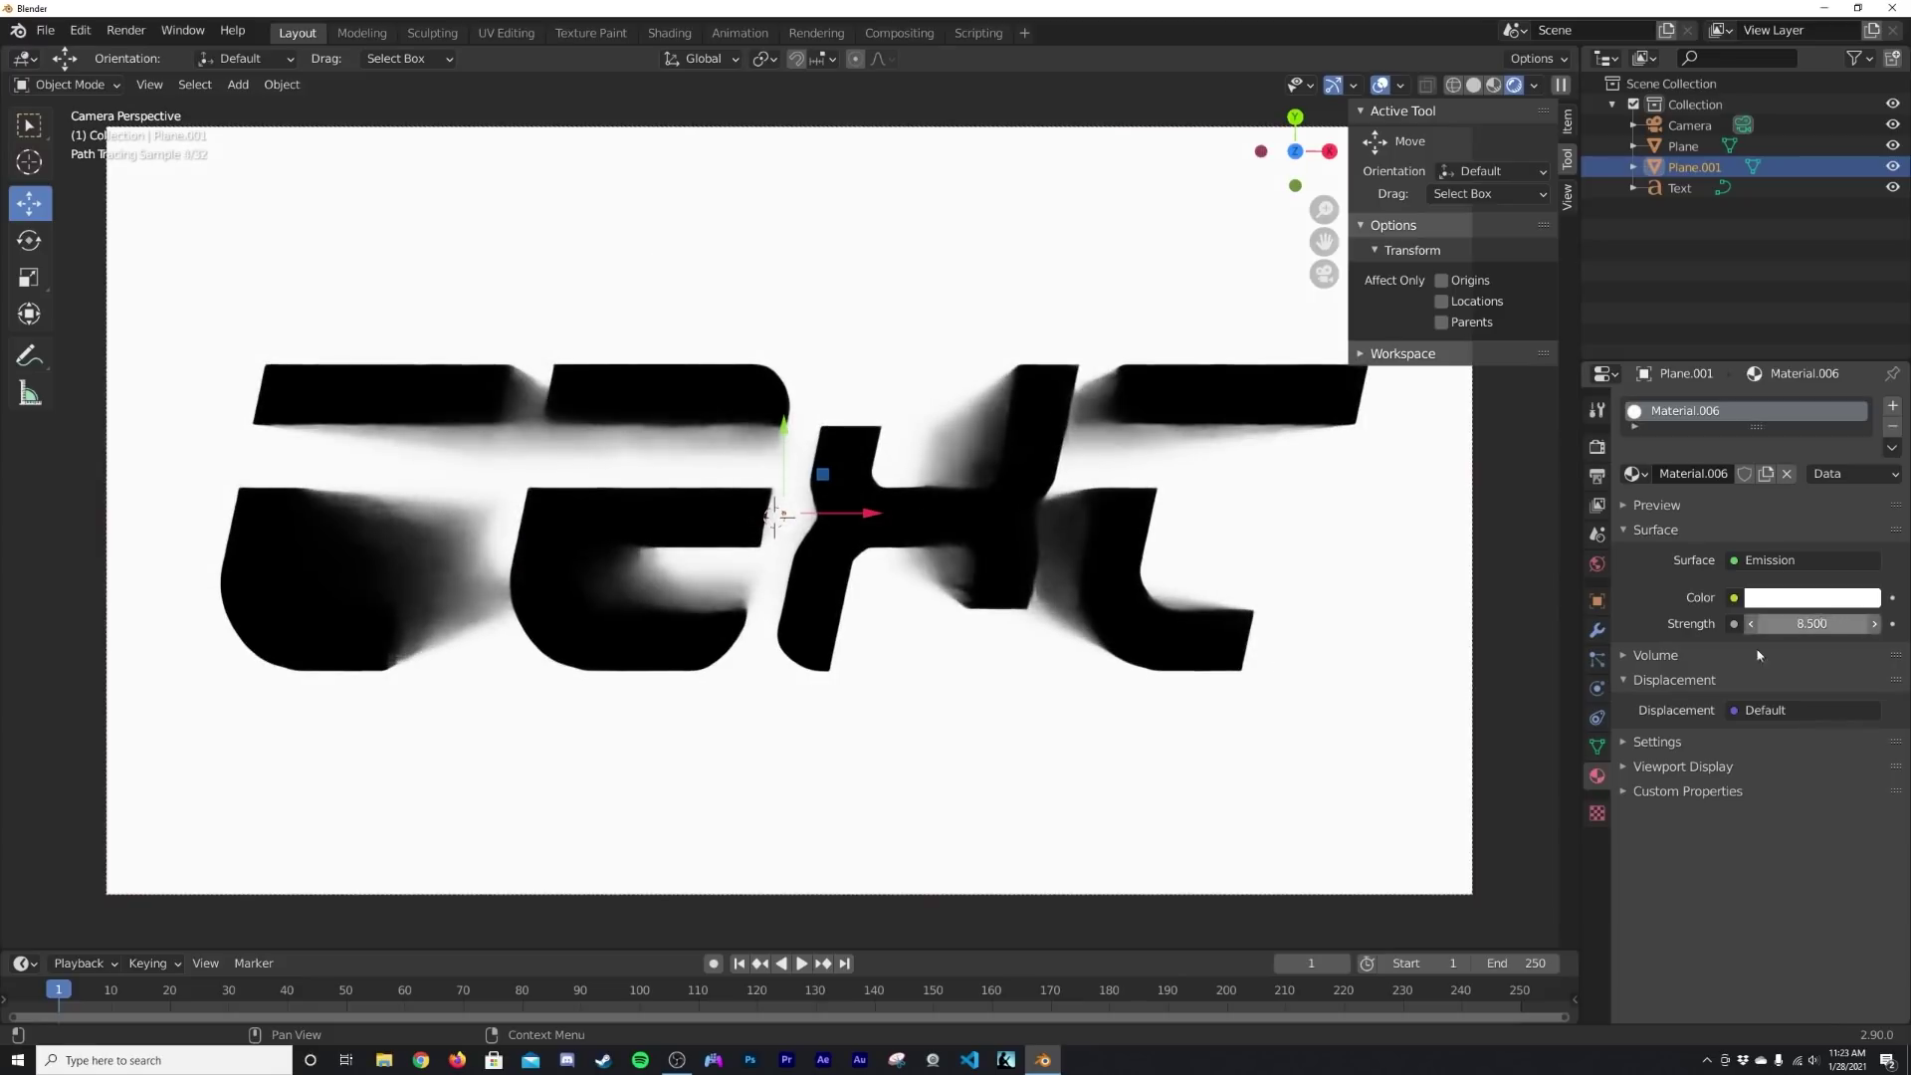
click(1811, 597)
drag(1773, 448, 1713, 425)
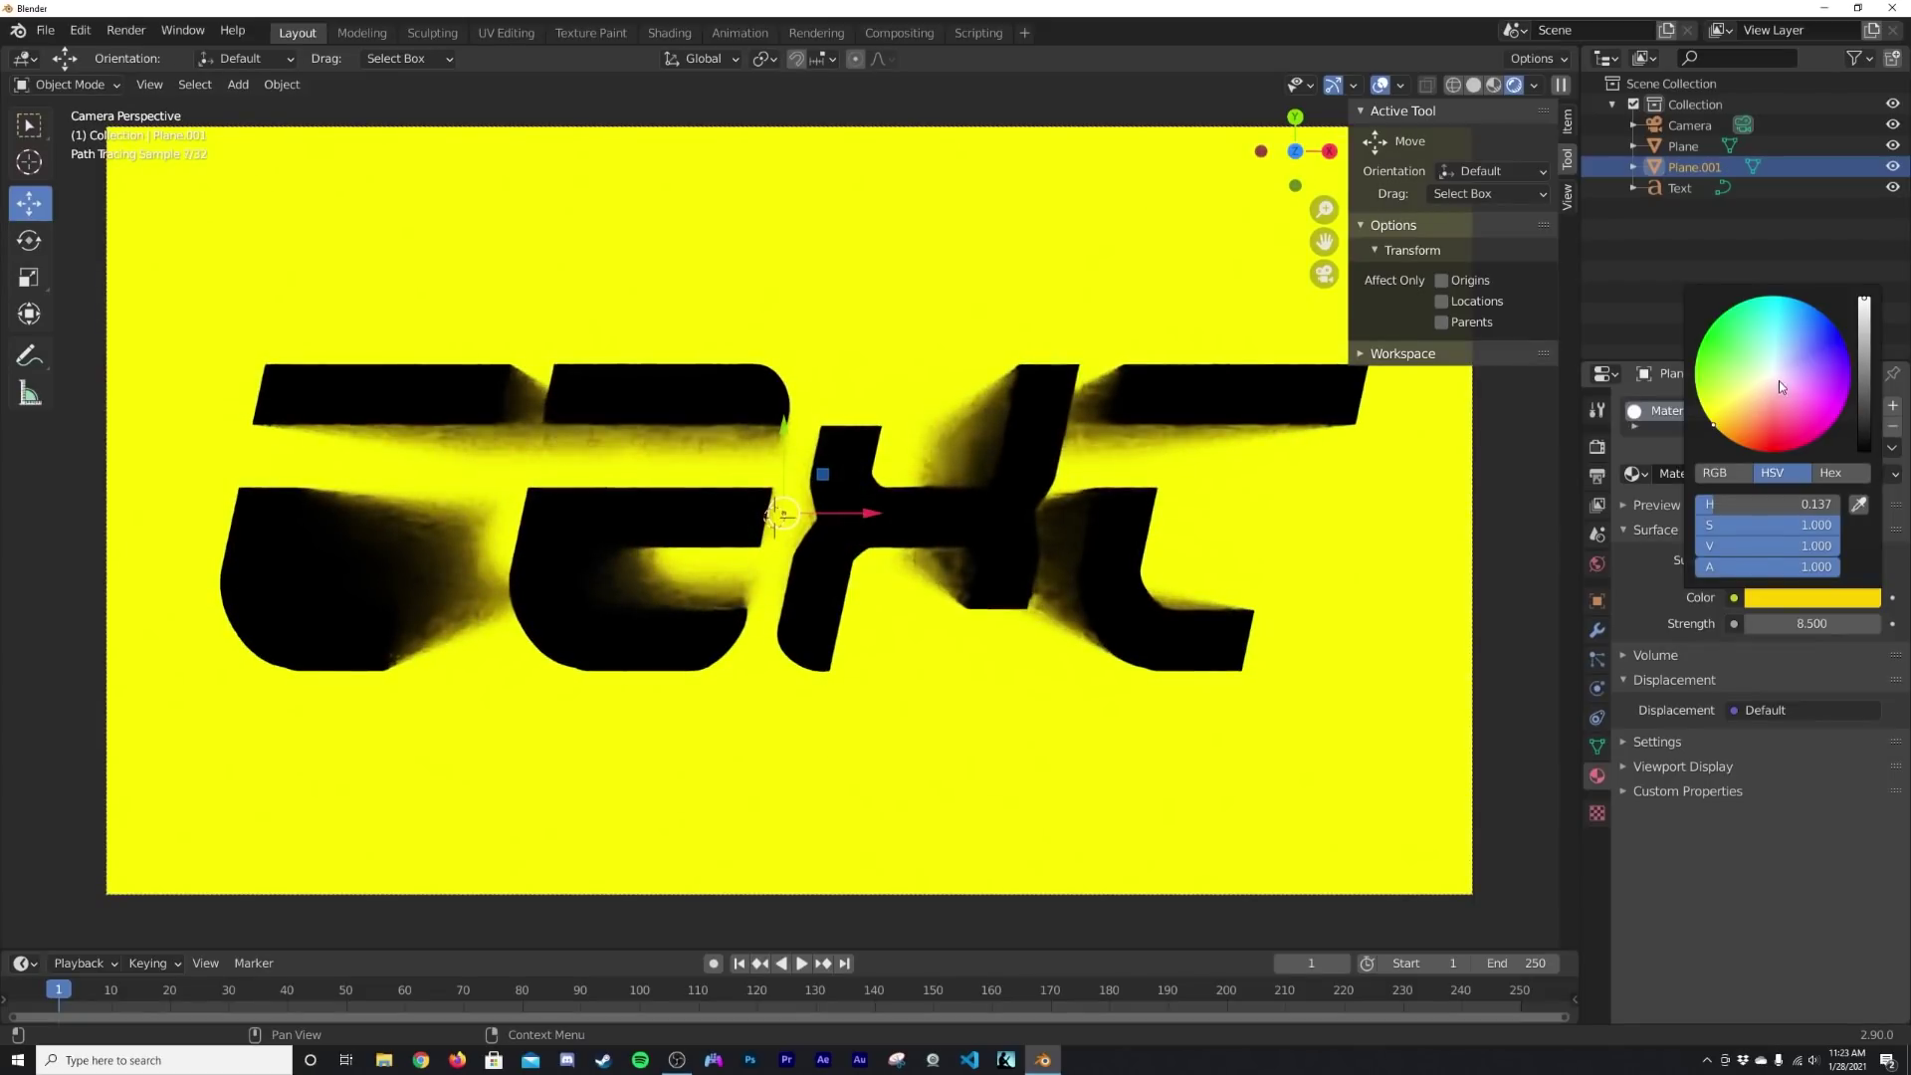
- Set the lower plane's emission color to white and the Cycles render sample count to 200
drag(1713, 425, 1772, 375)
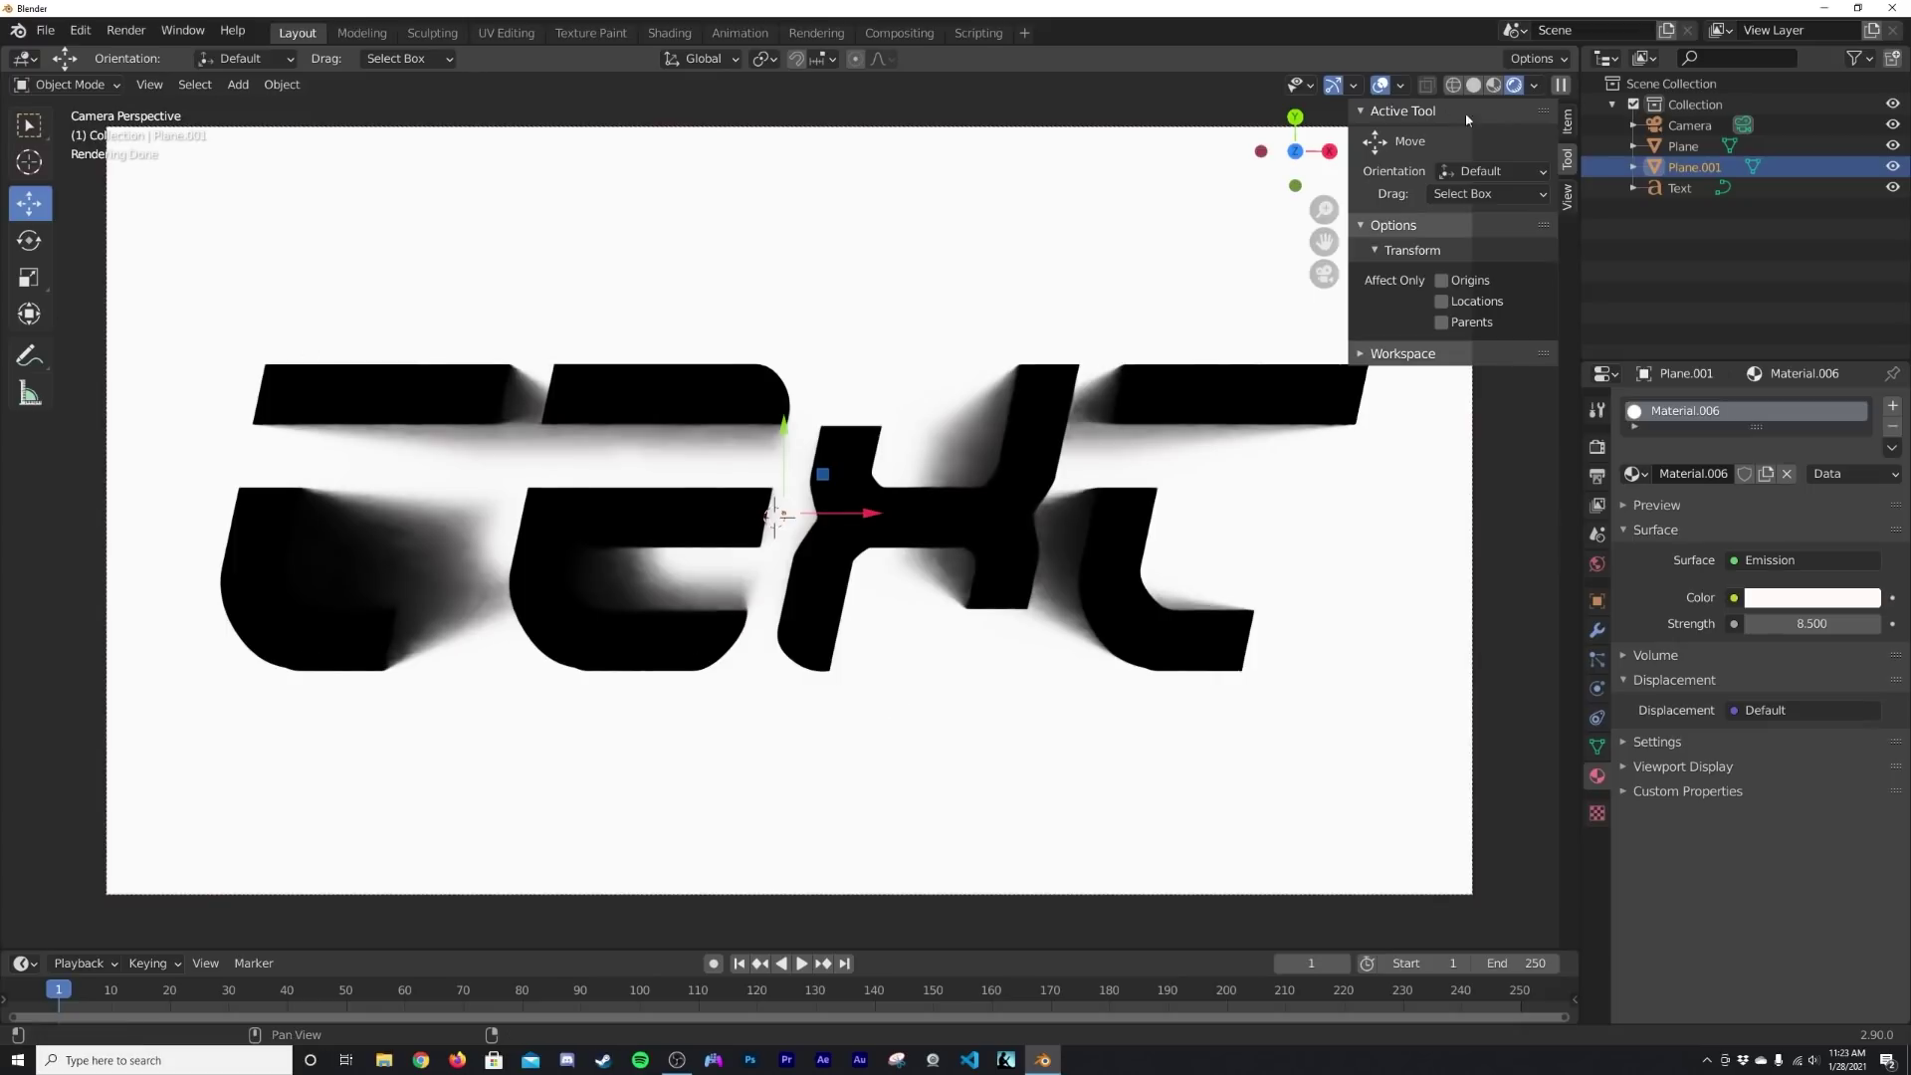
click(1598, 447)
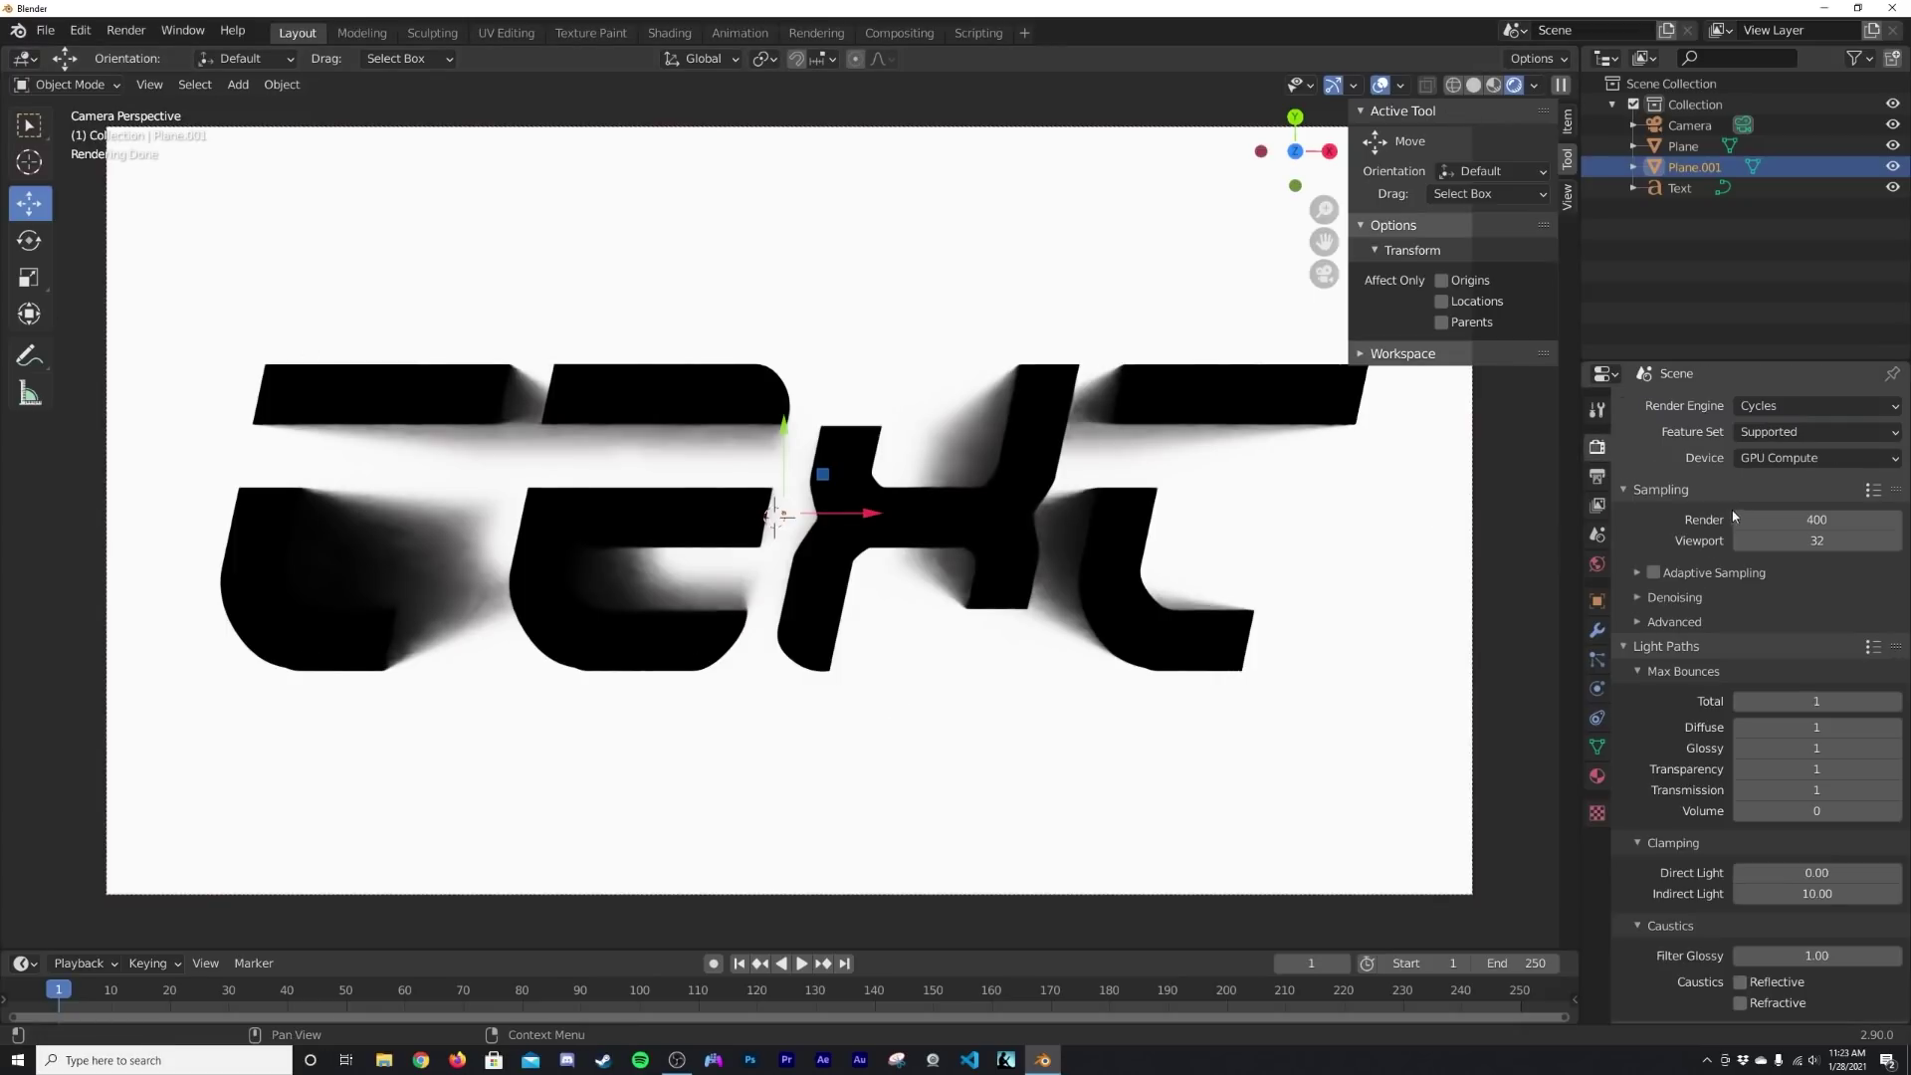
click(1844, 519)
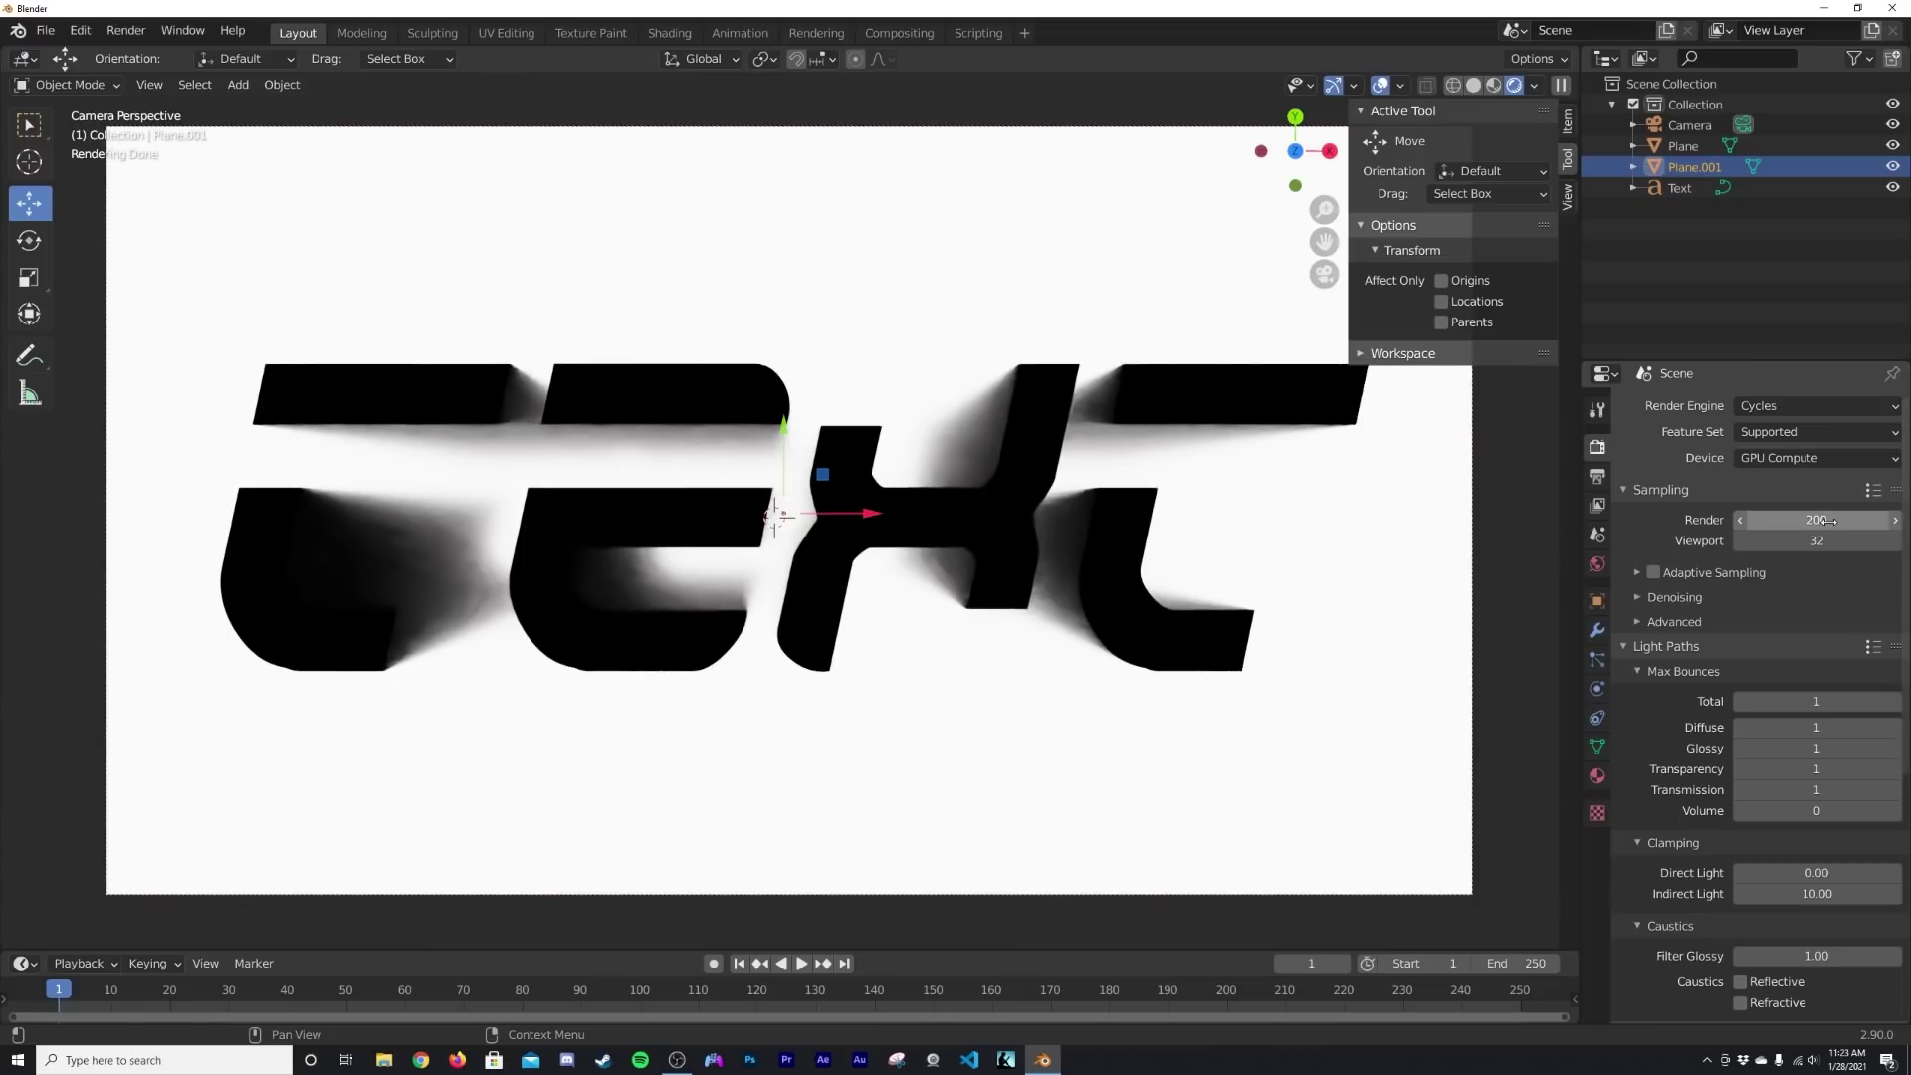
key(Return)
- Render the image, examine the fade around the letters up close, and close the render window
click(122, 32)
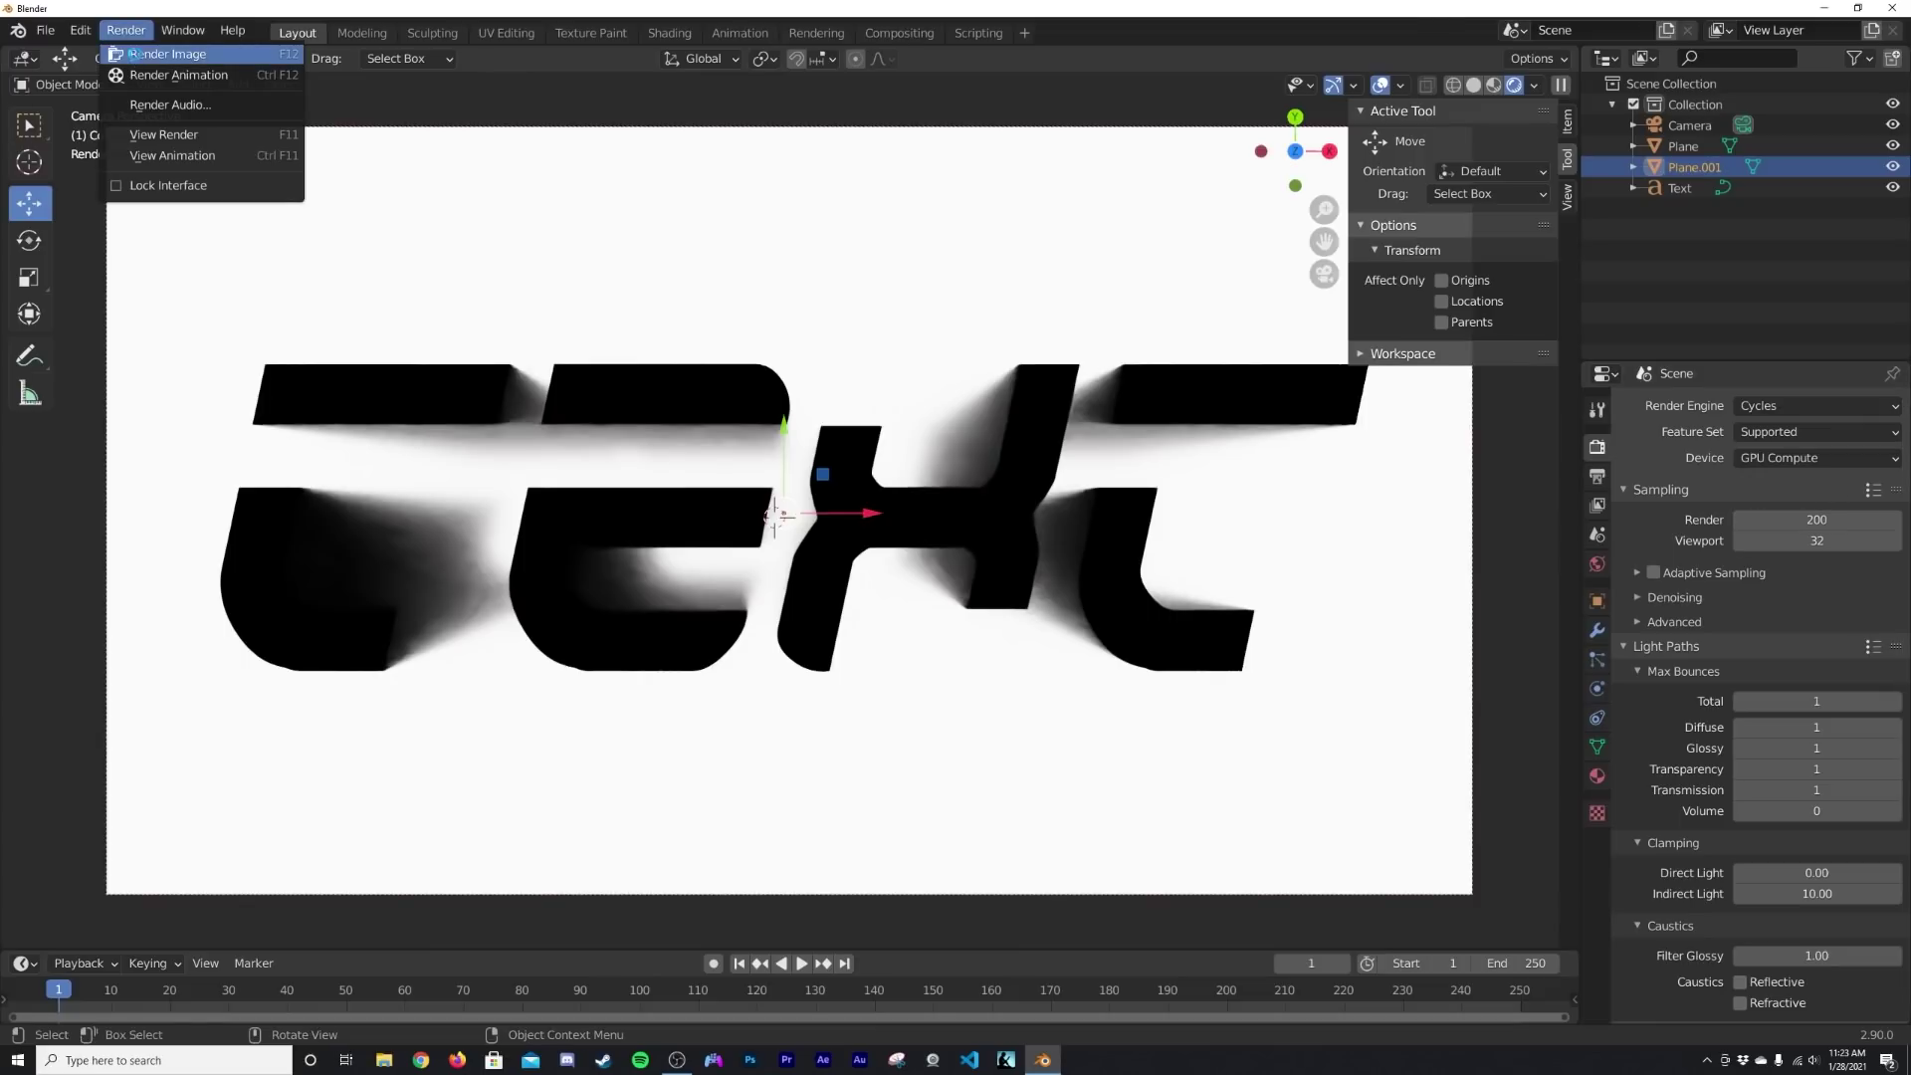
click(137, 55)
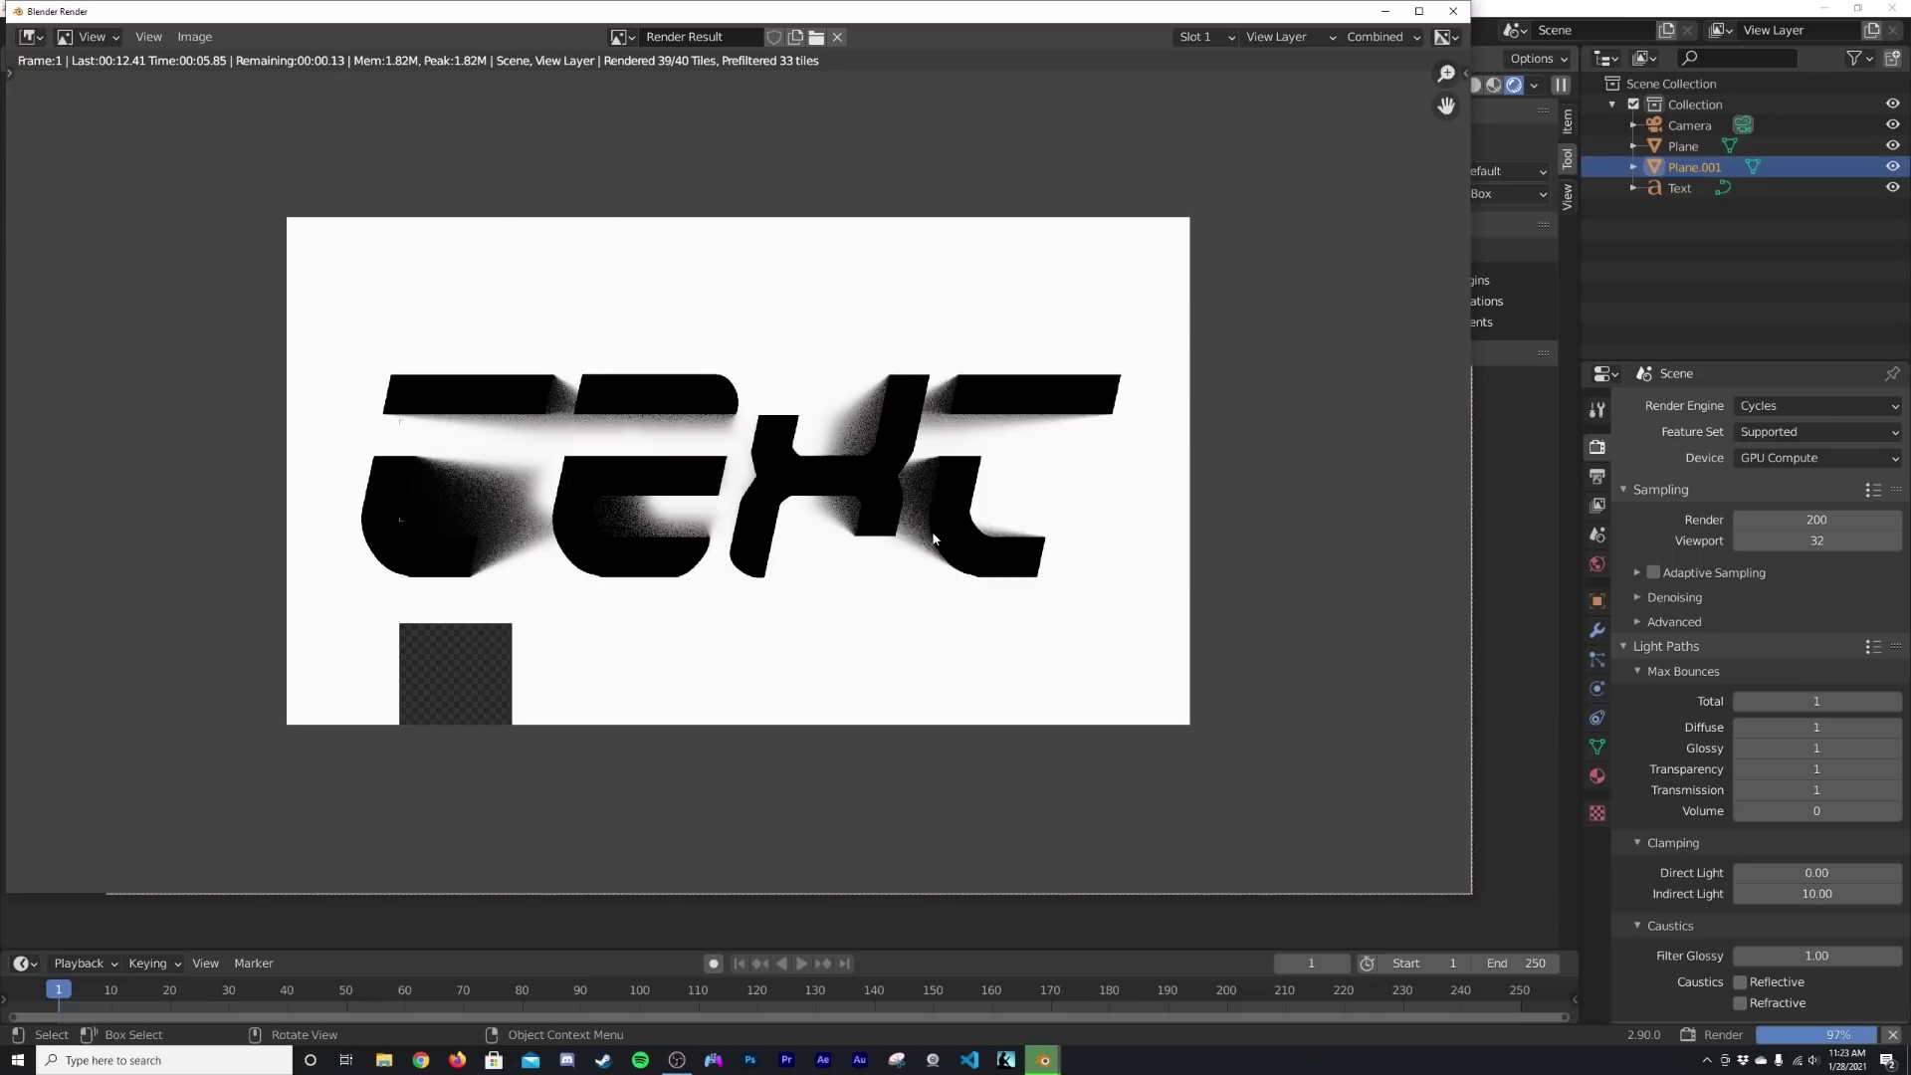
scroll(772, 602, up, 4)
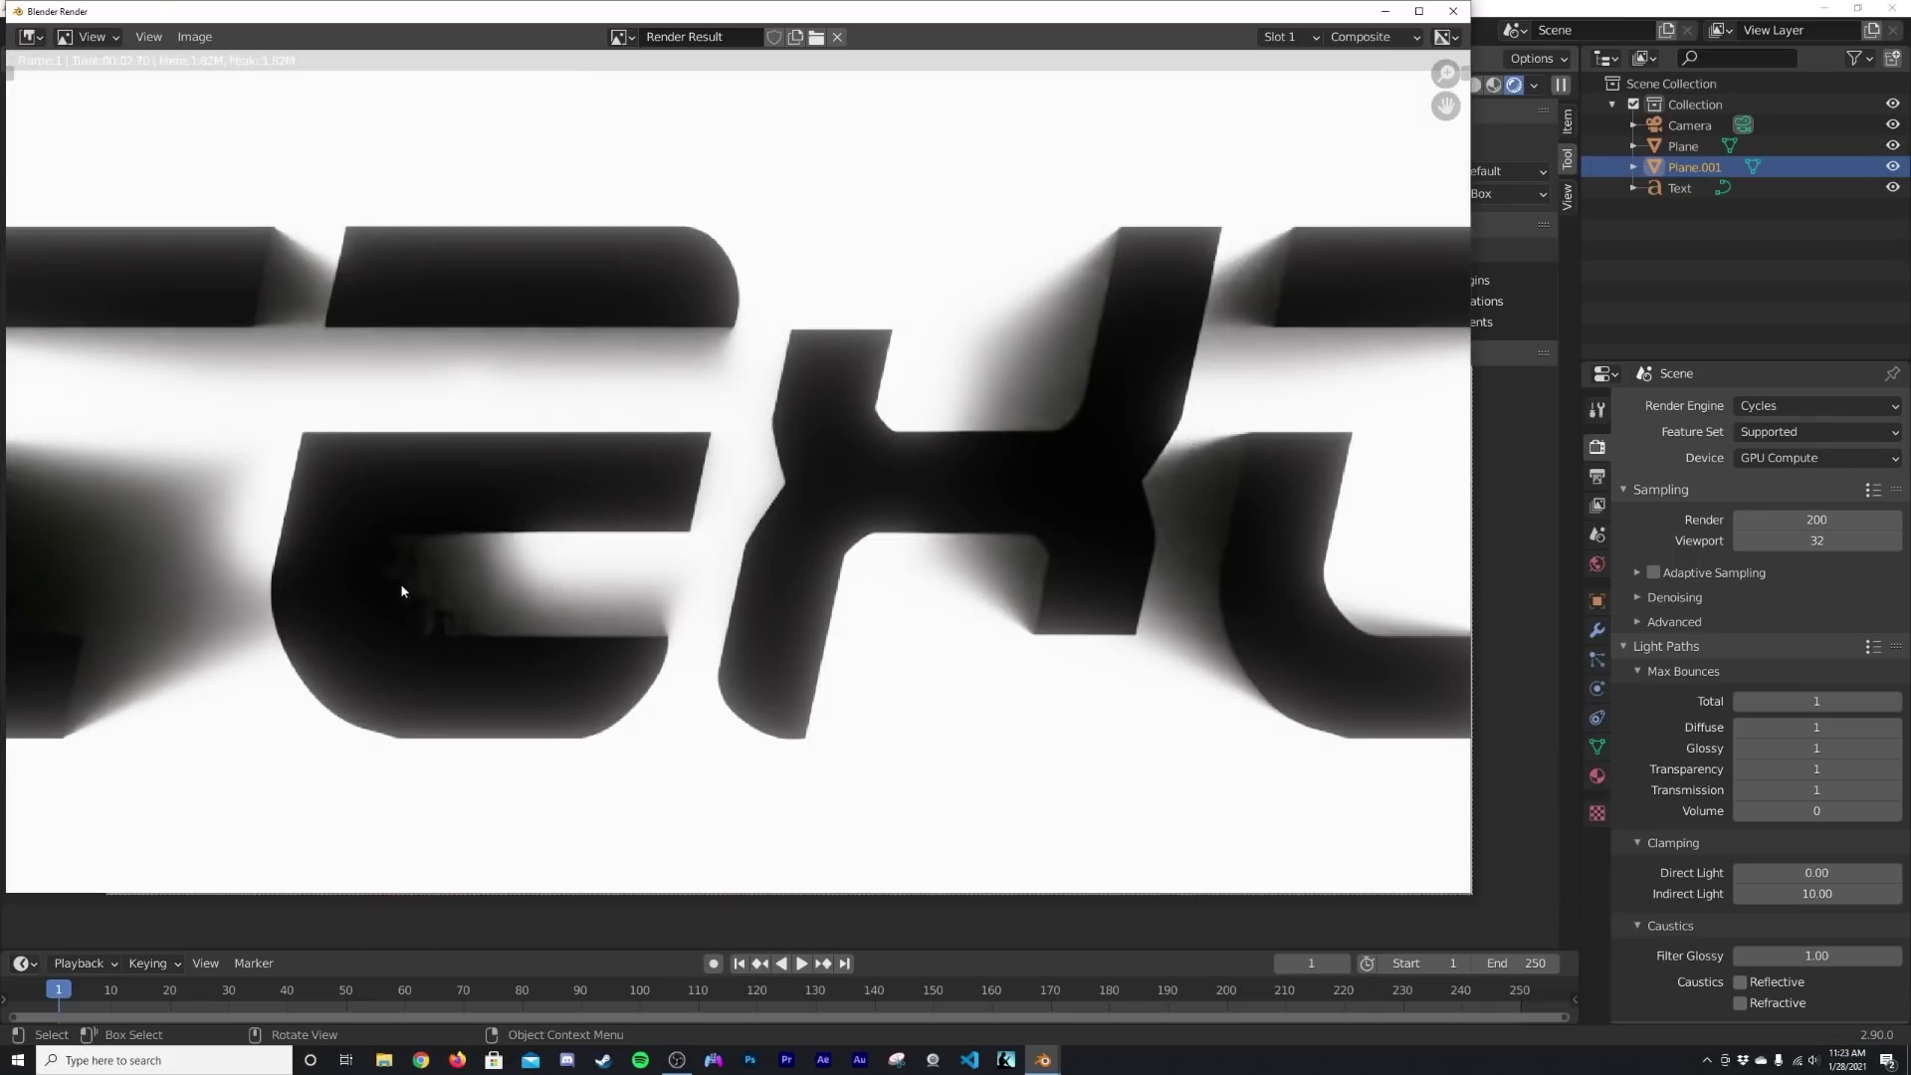
scroll(416, 583, down, 4)
key(Escape)
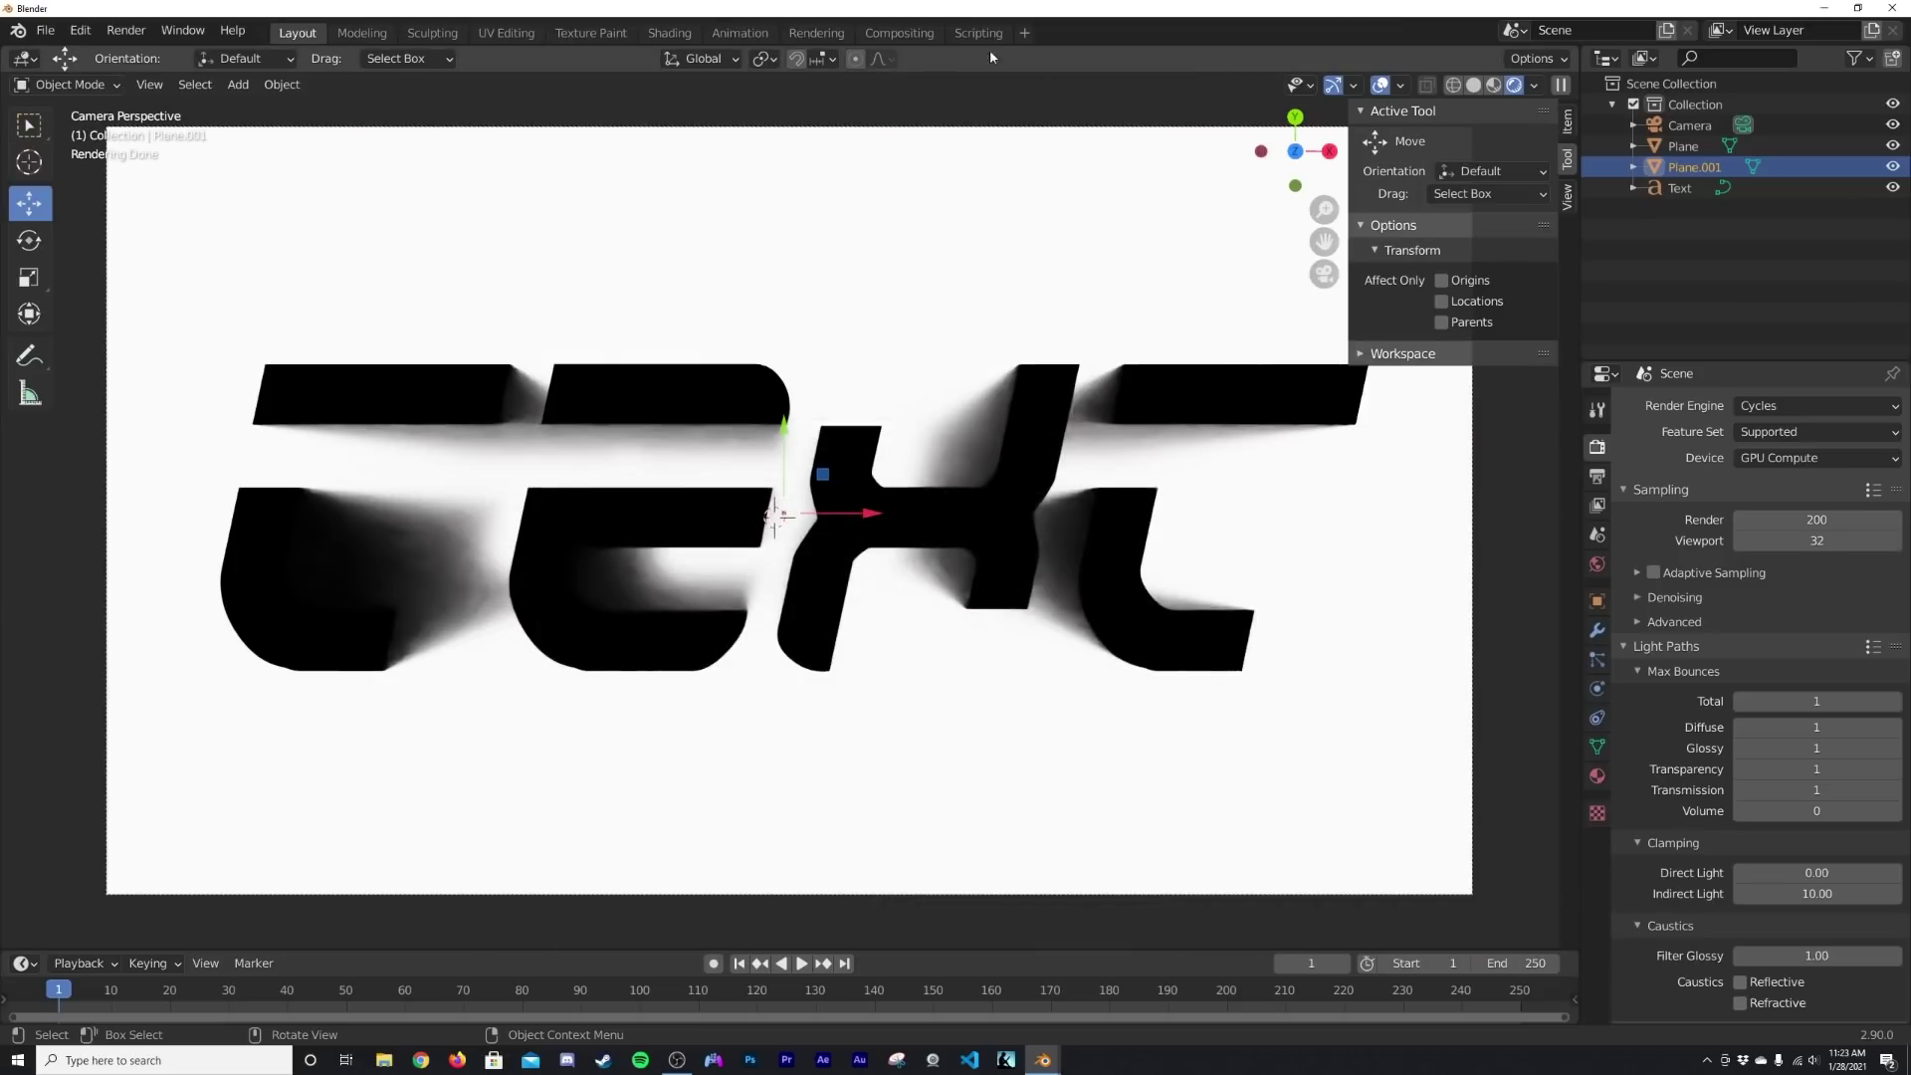
- In the compositor, delete the Denoise, Glare and old Viewer nodes and link the Render Layers image straight to the Composite node
click(899, 33)
middle_drag(764, 292, 1032, 398)
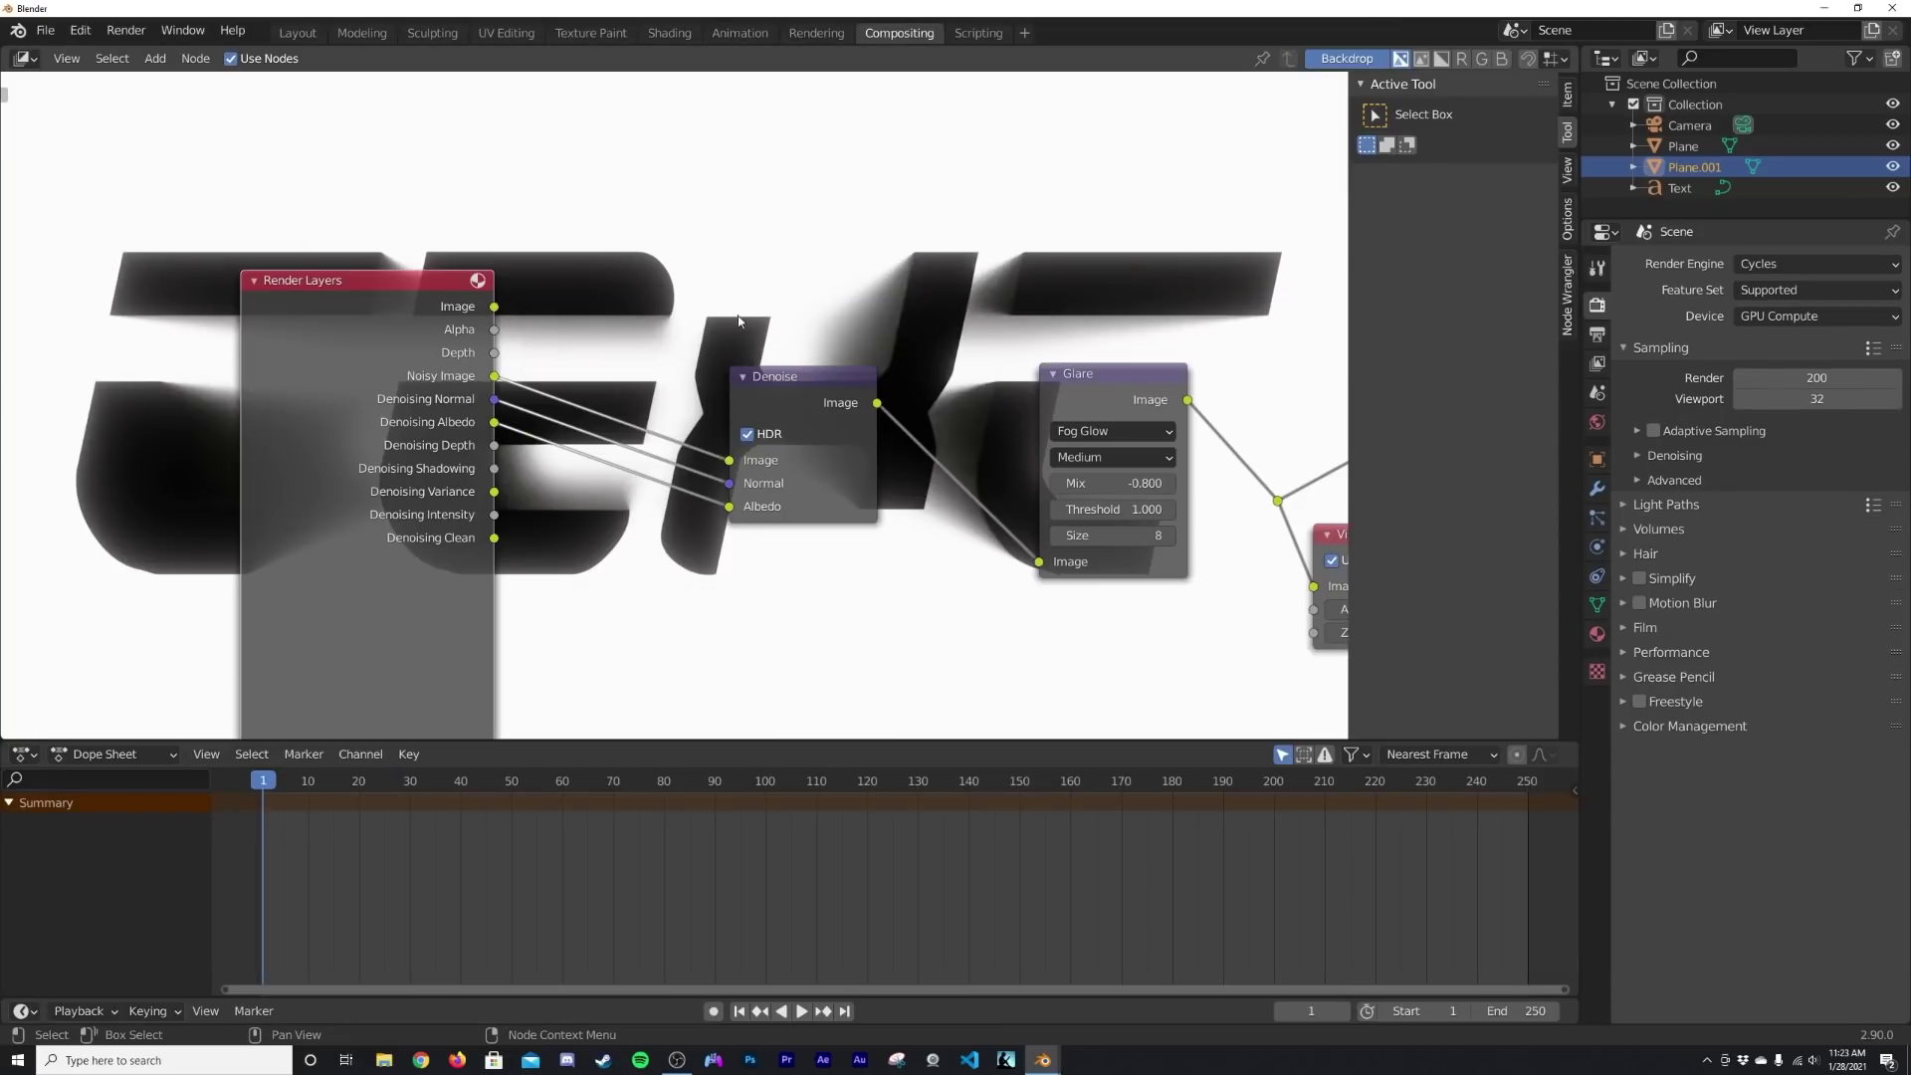
drag(640, 107, 1101, 610)
key(Delete)
key(Home)
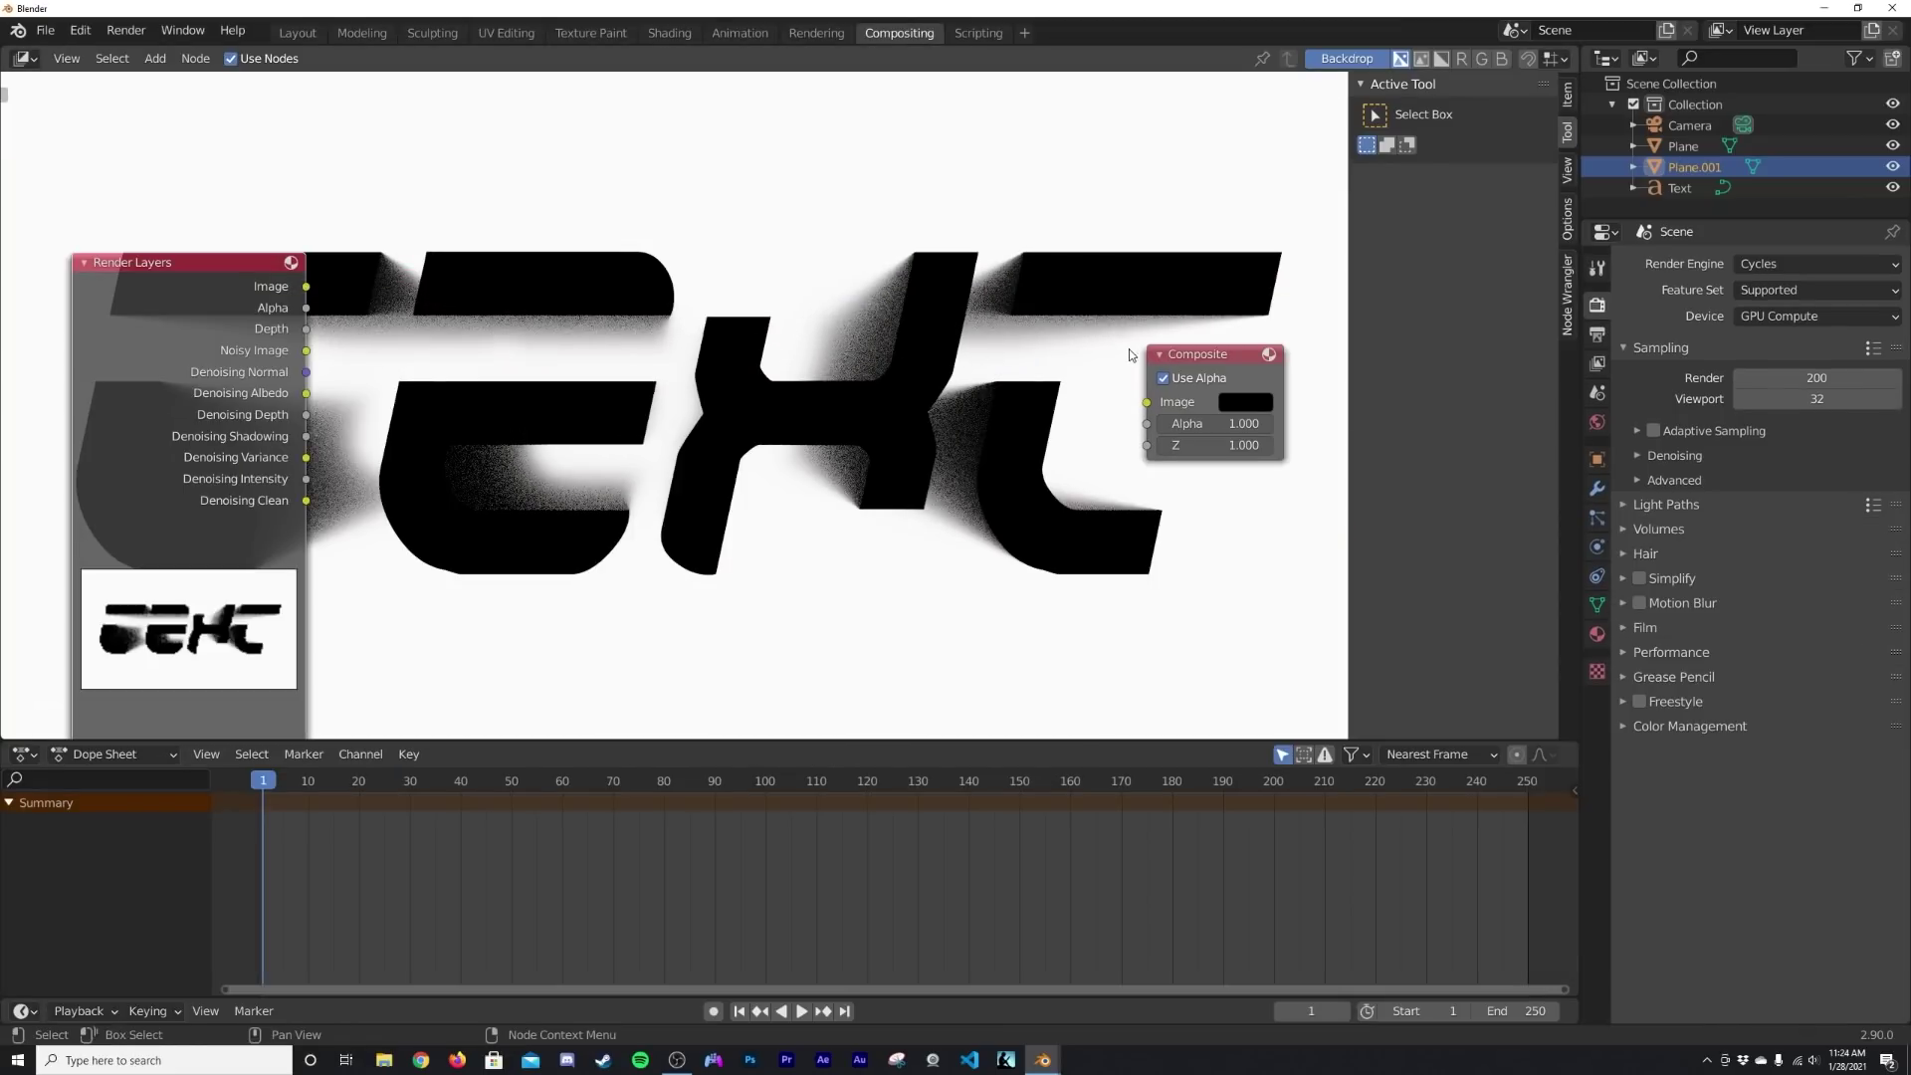
drag(297, 289, 1147, 401)
- Add a Viewer node below the Composite node and feed it the Render Layers image
key(shift+a)
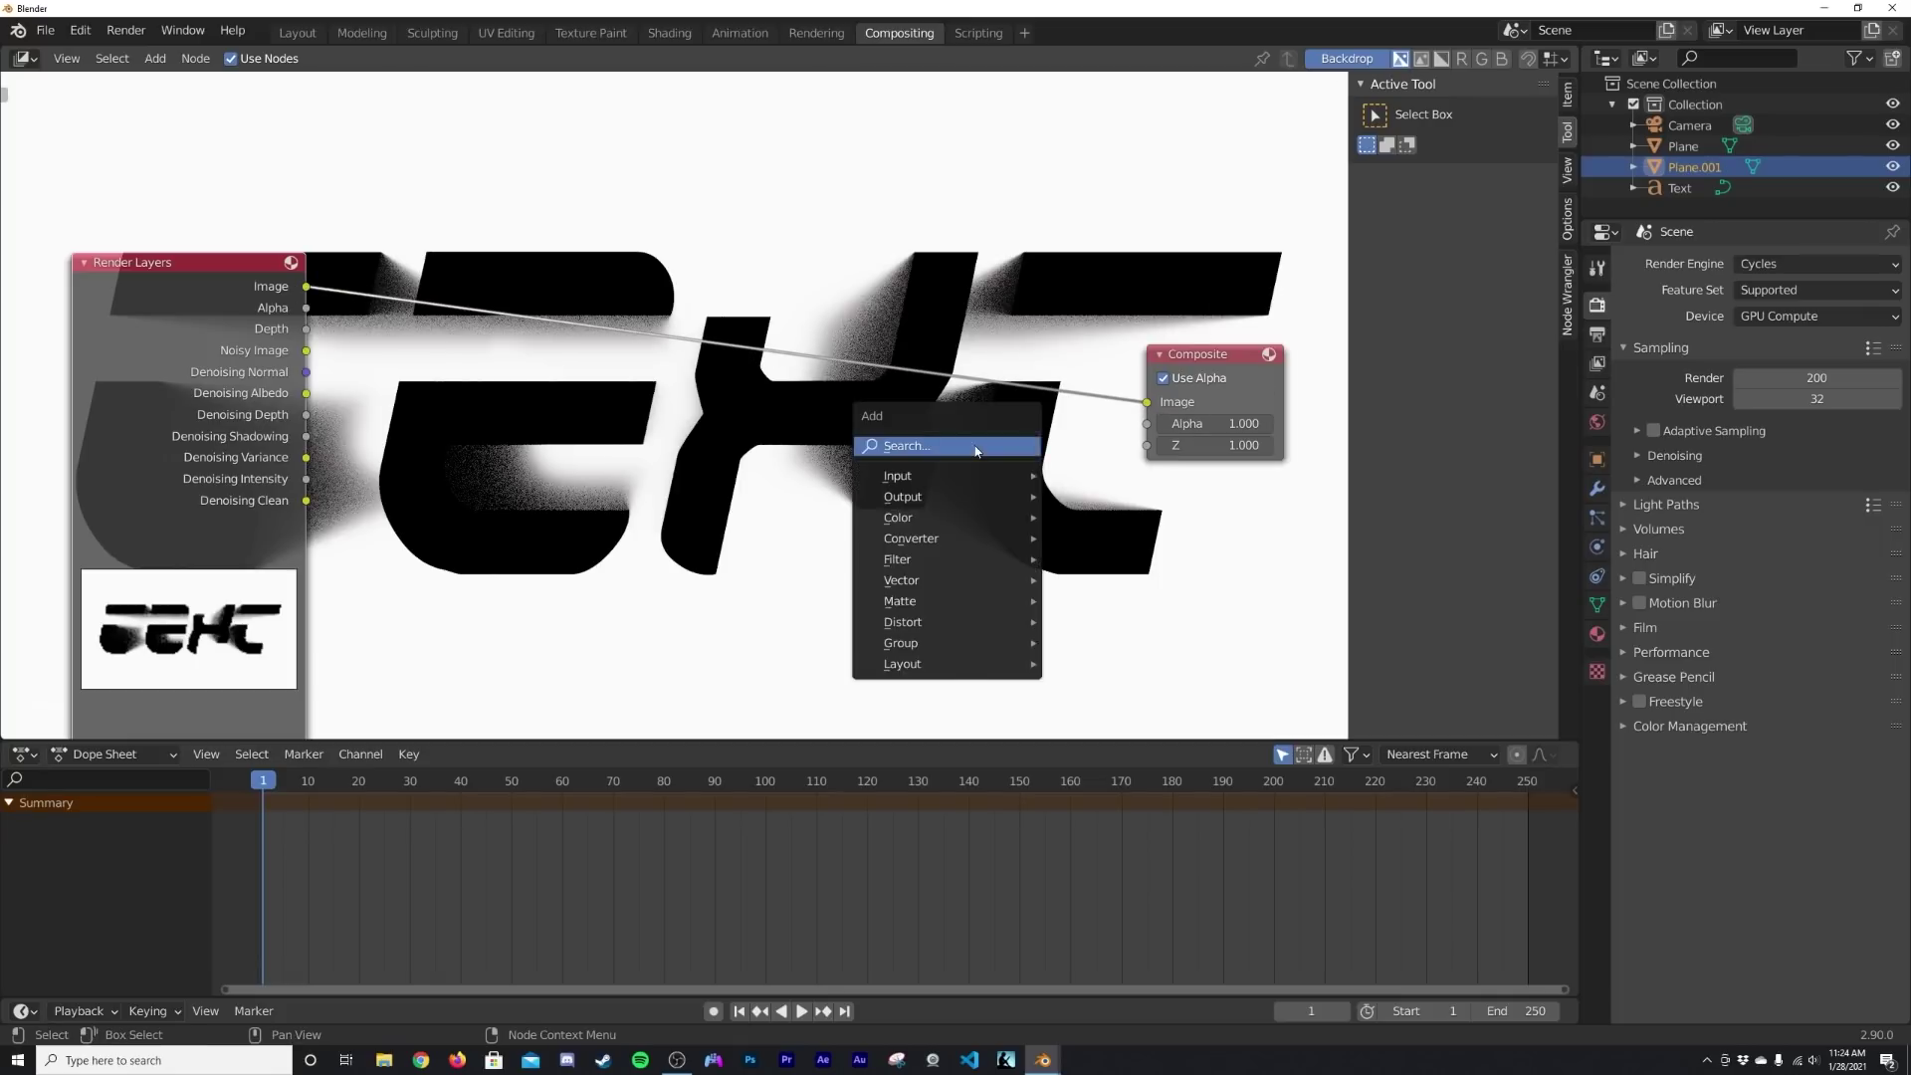
click(974, 444)
text(vie)
key(Down)
key(Down)
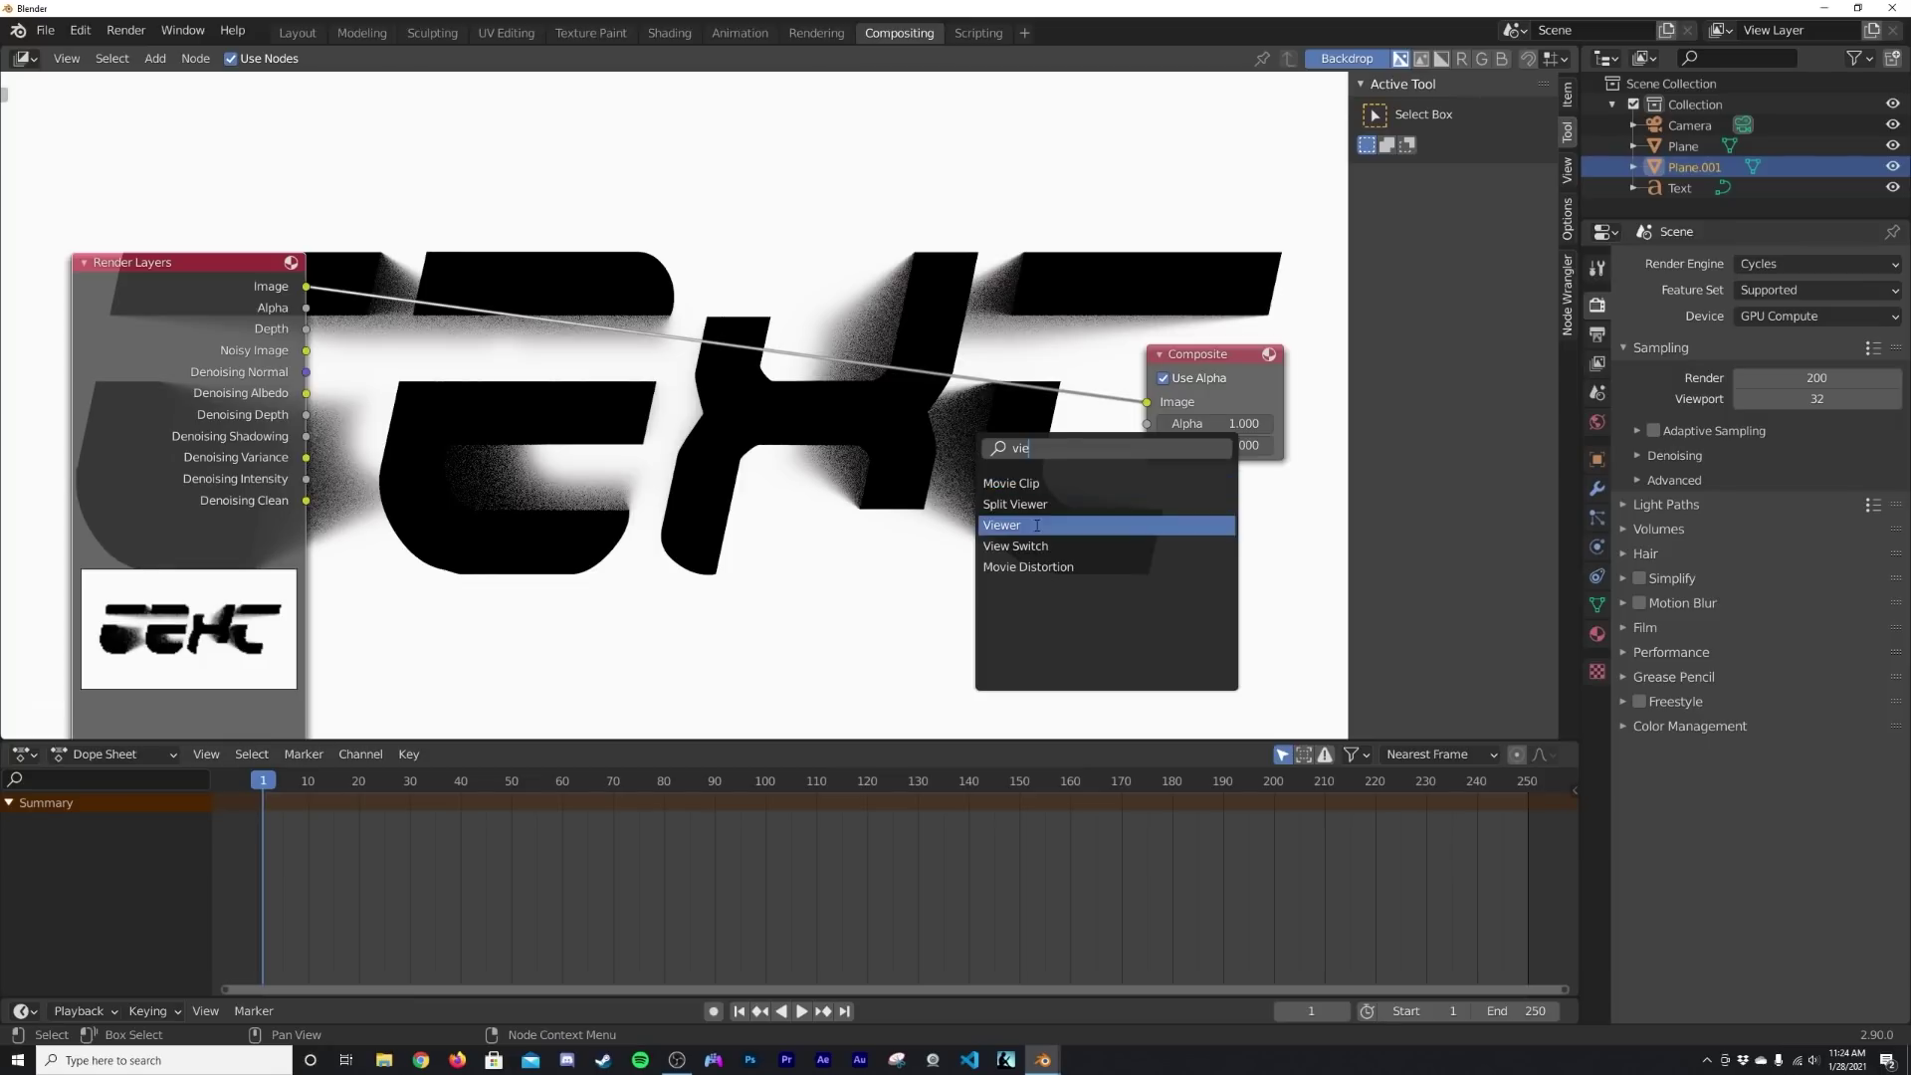
key(Return)
click(1224, 498)
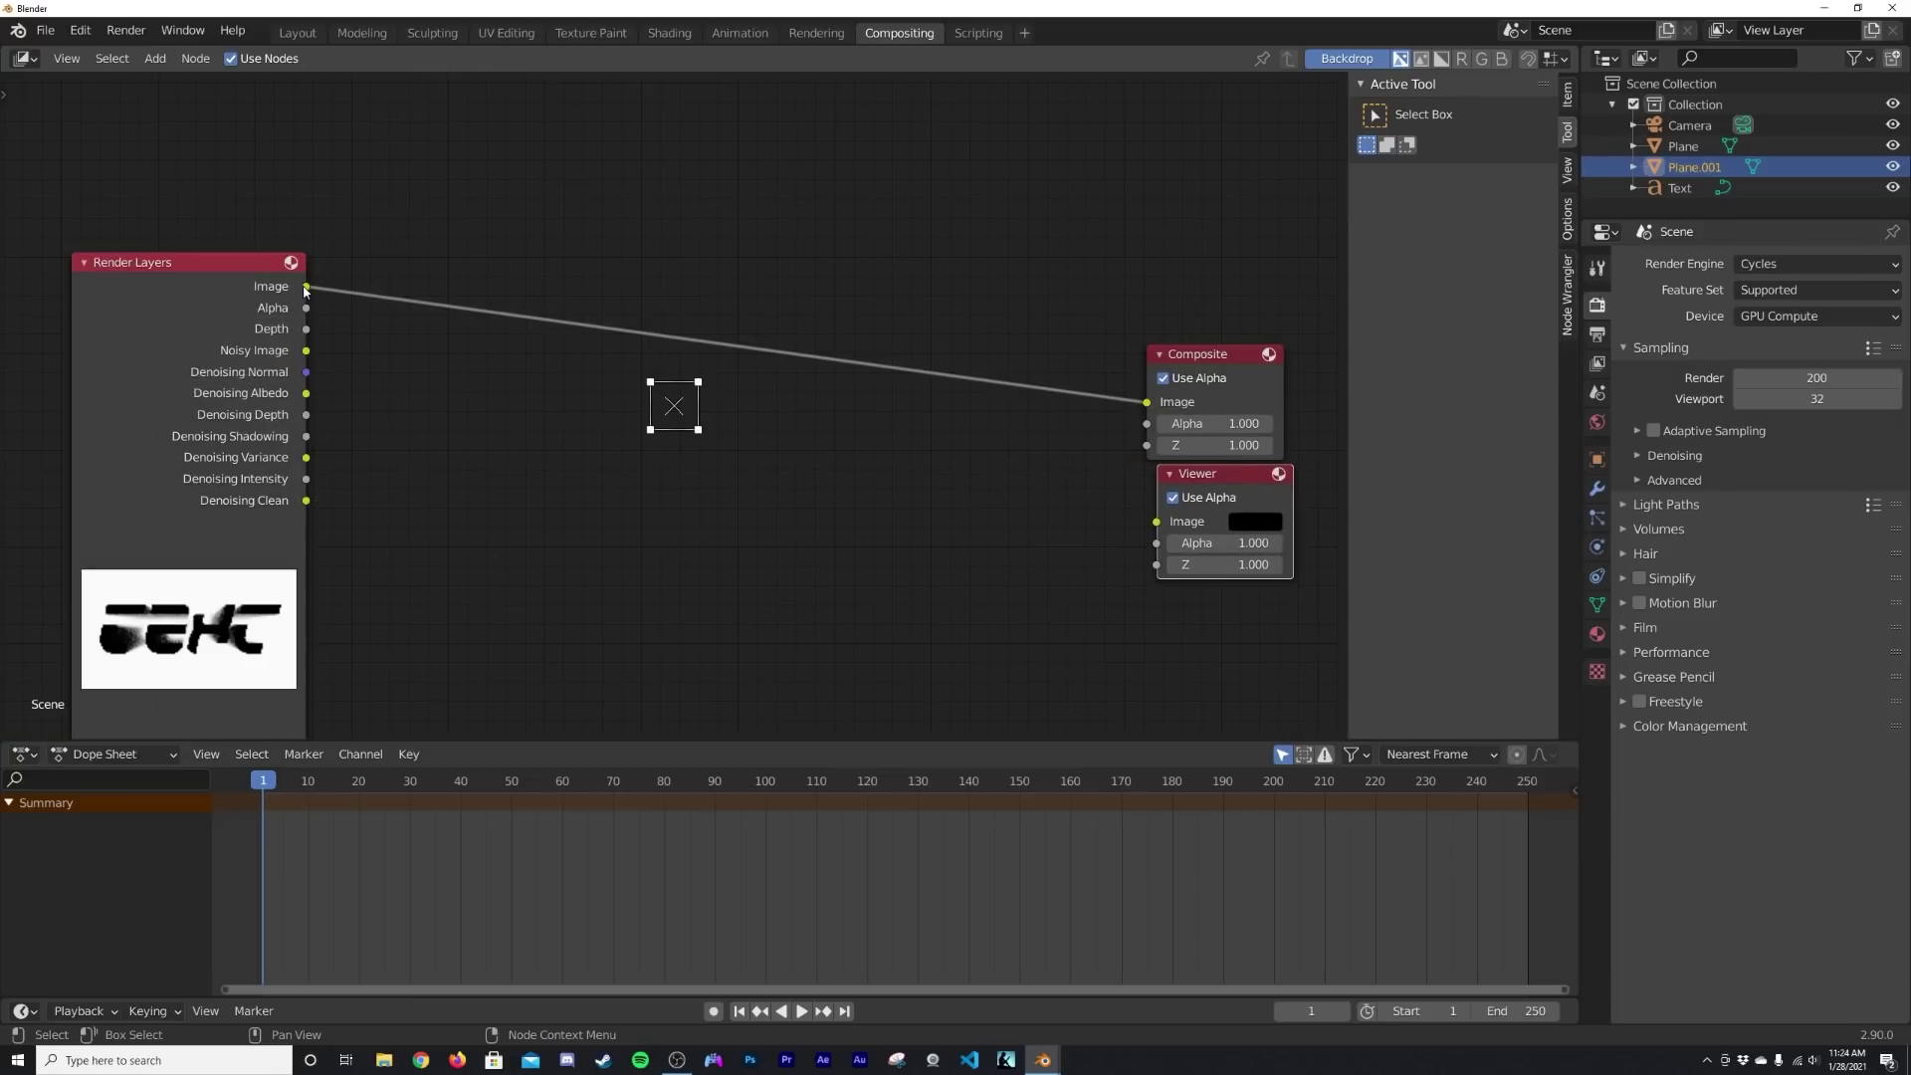
drag(306, 290, 1208, 489)
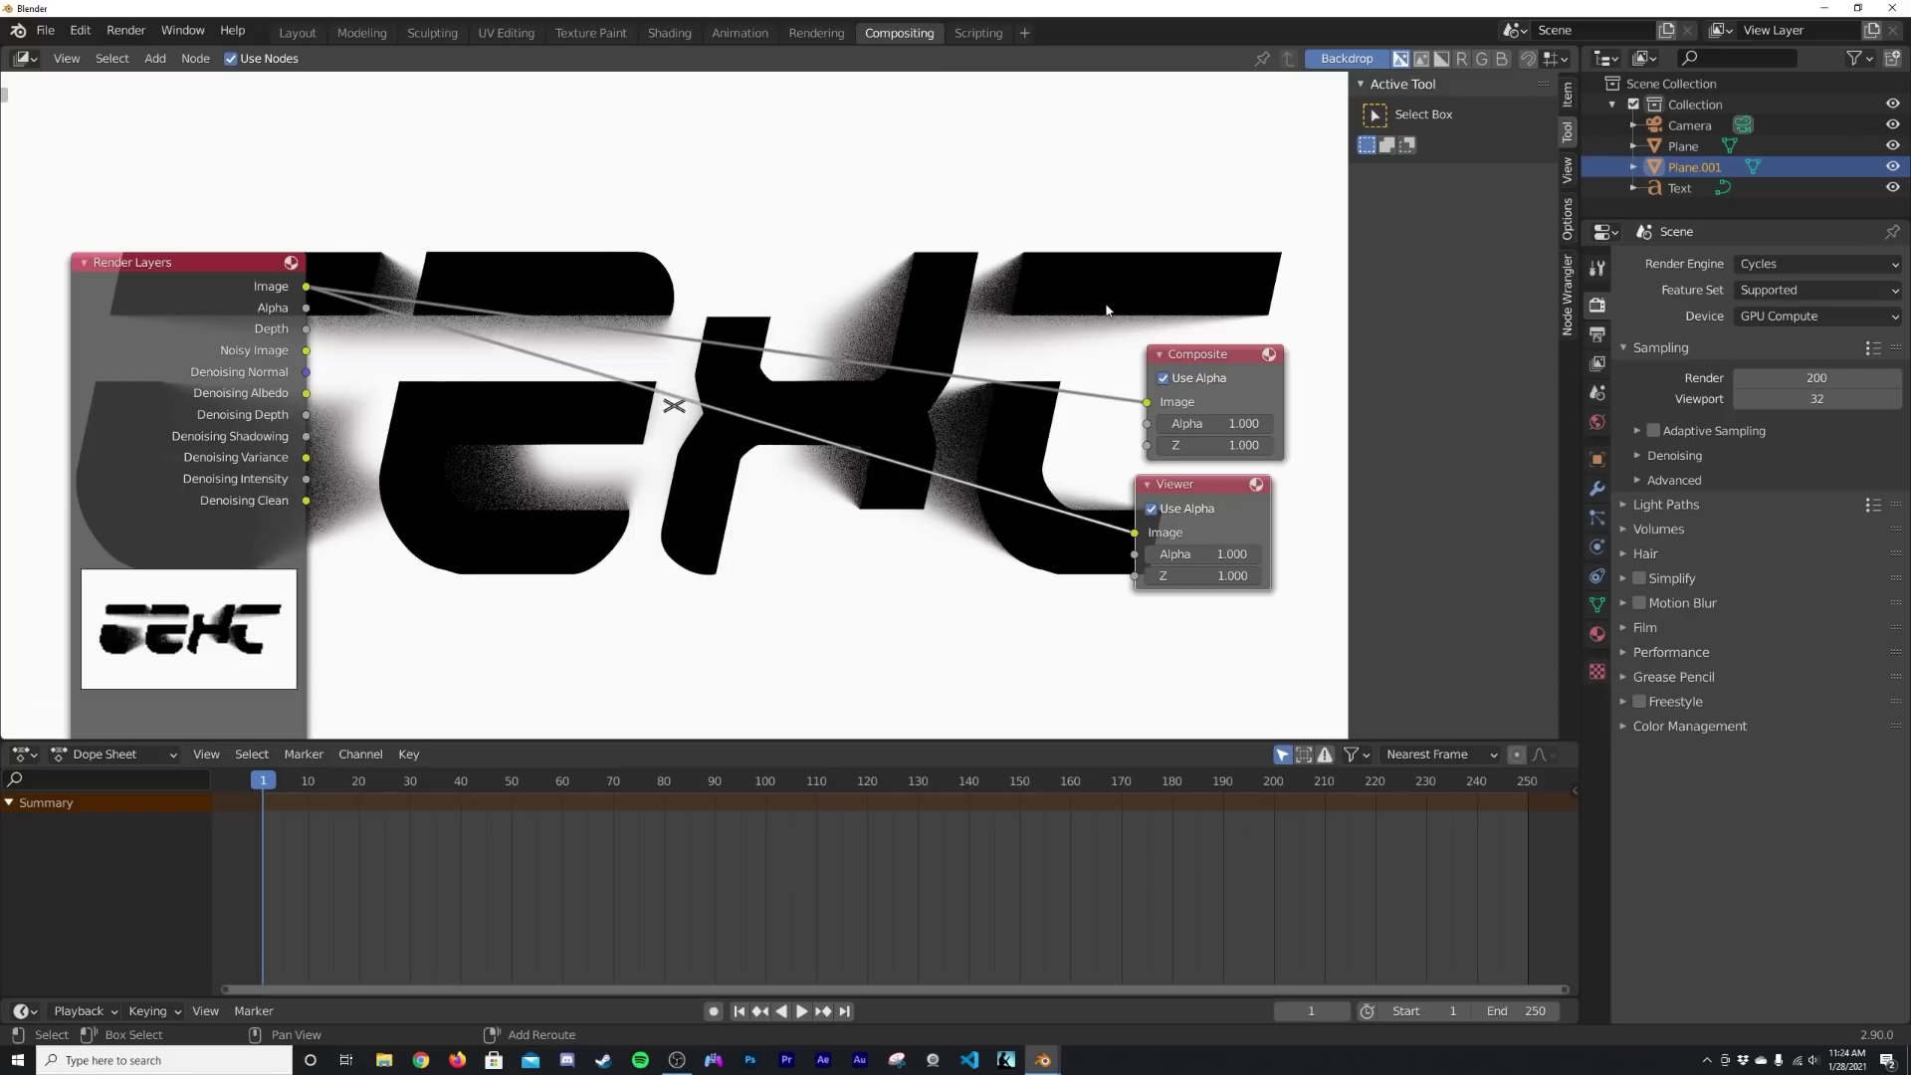
- Join the Composite and Viewer links through one reroute point and space the two output nodes apart
shift+right_drag(1085, 313, 968, 648)
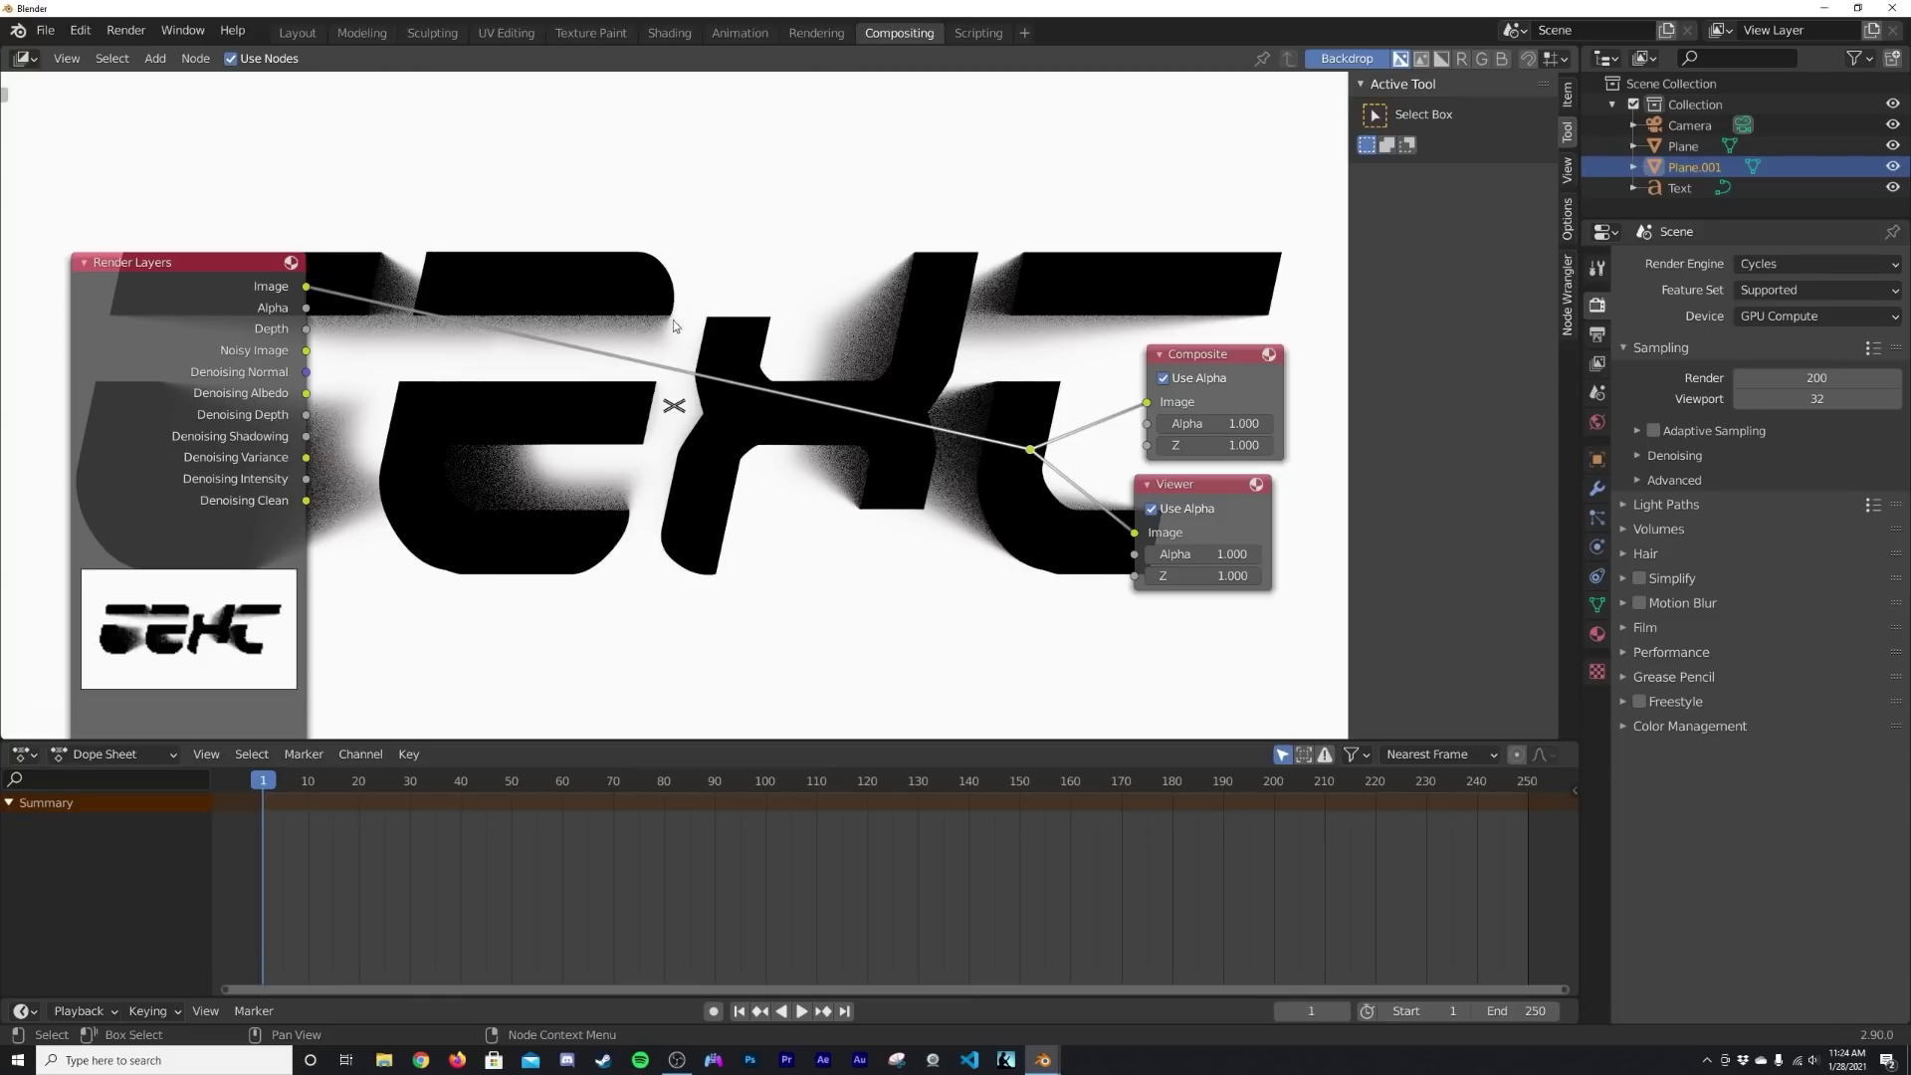
drag(1205, 355, 1197, 321)
drag(1203, 475, 1218, 450)
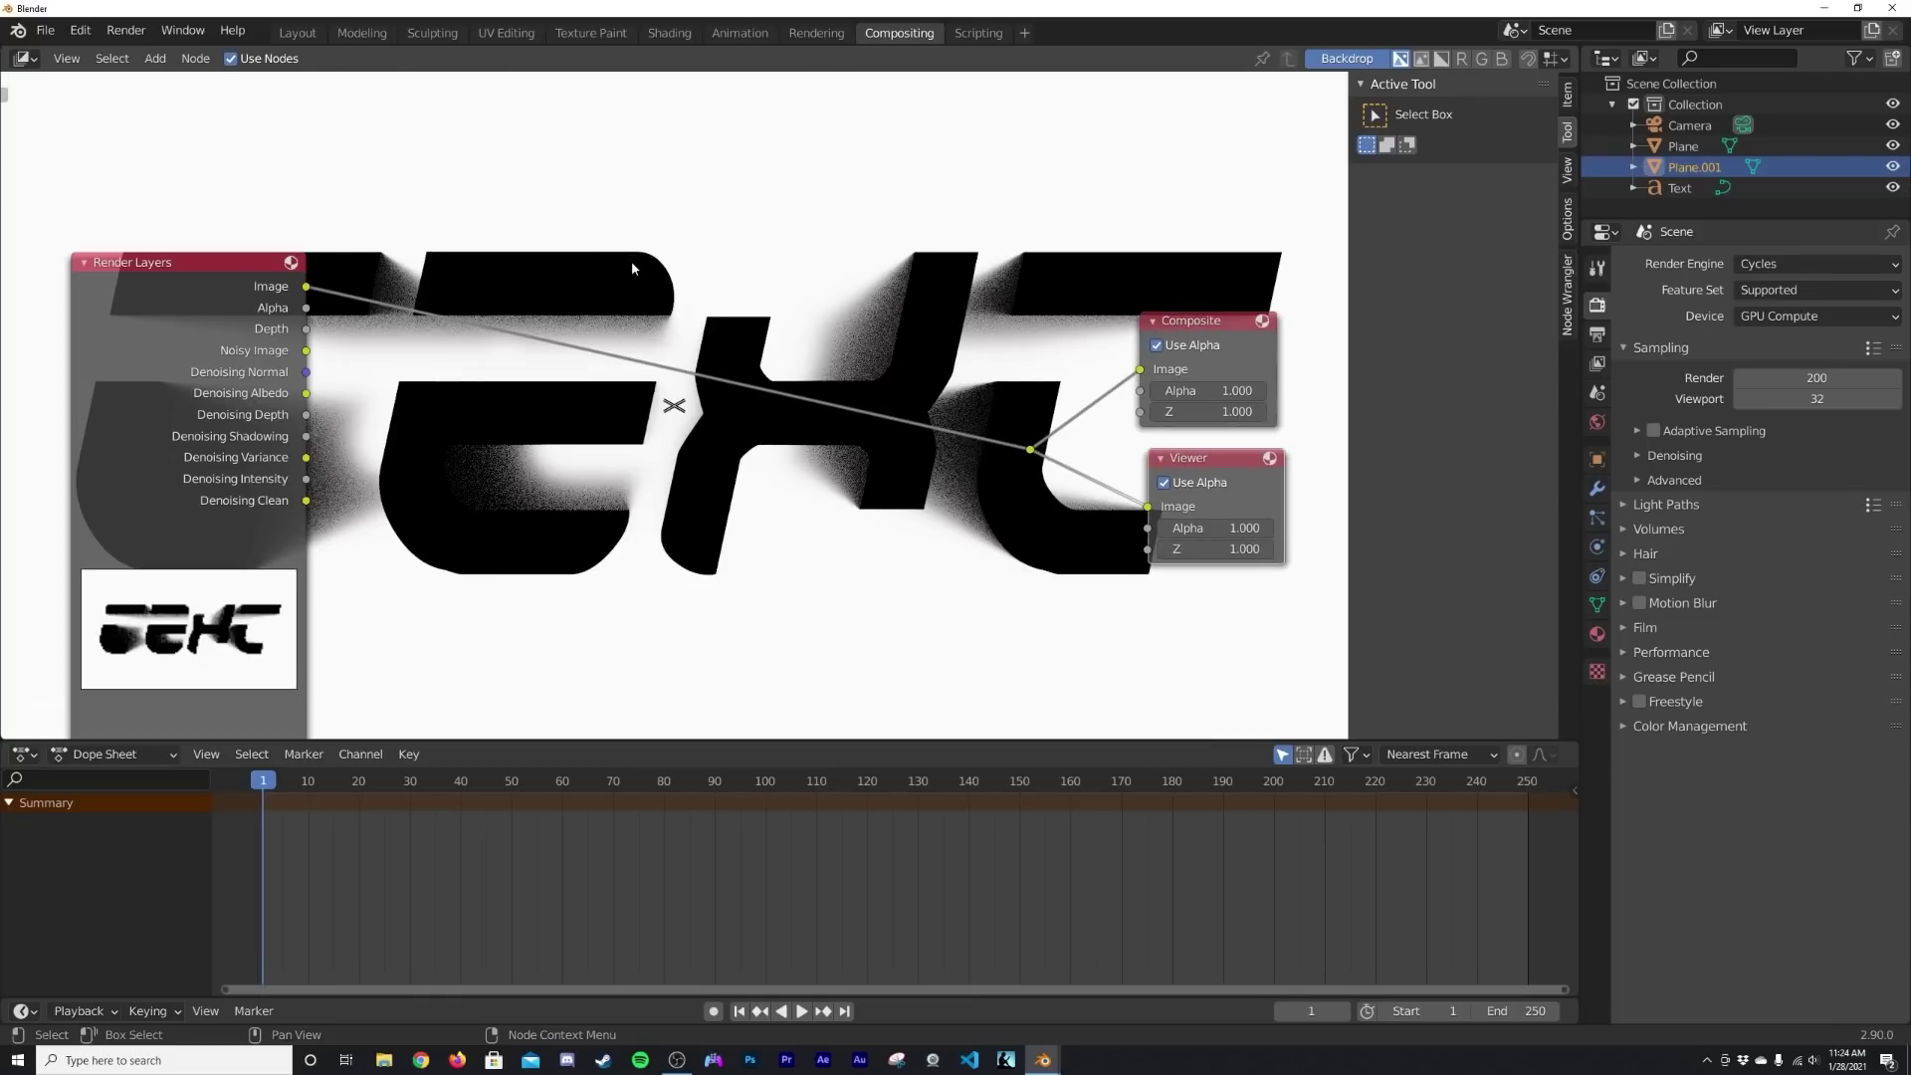
- Insert a Lens Distortion node on the link between the Render Layers node and the reroute point
key(shift+a)
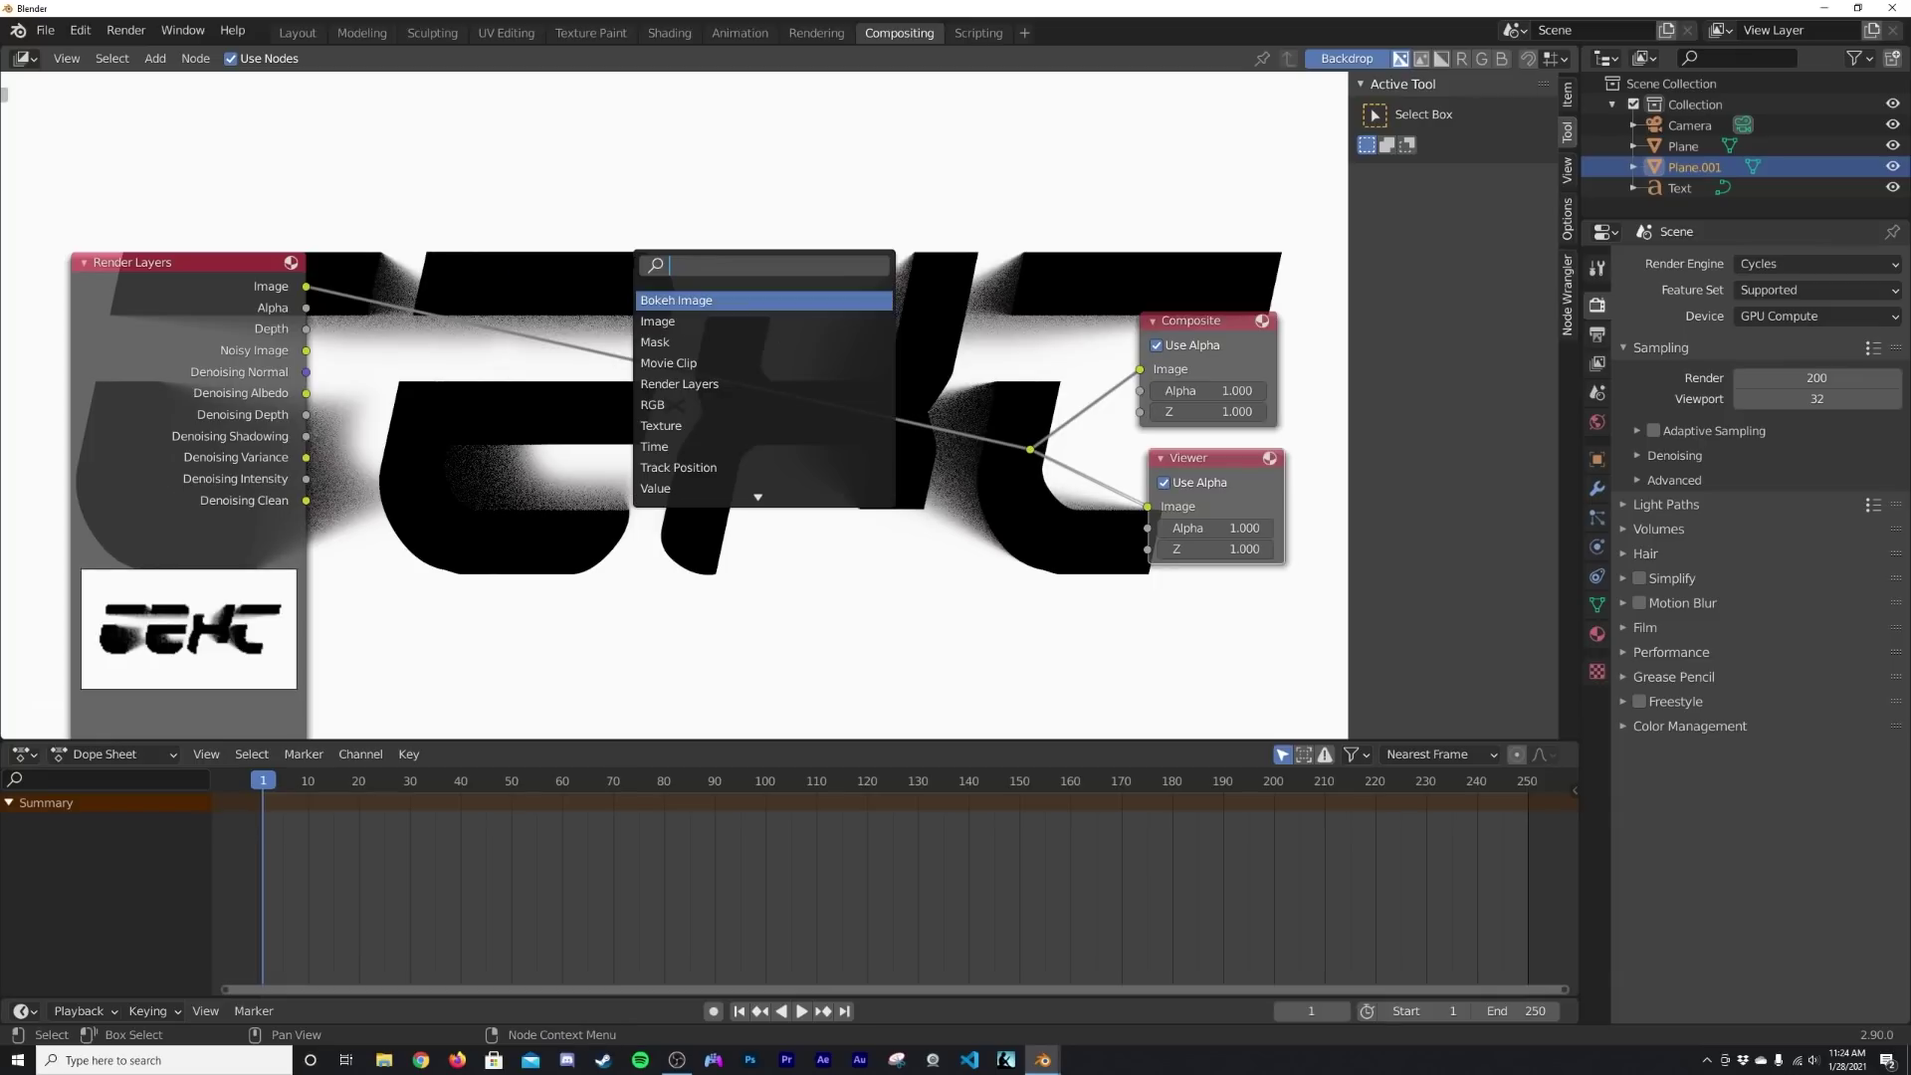
text(lens)
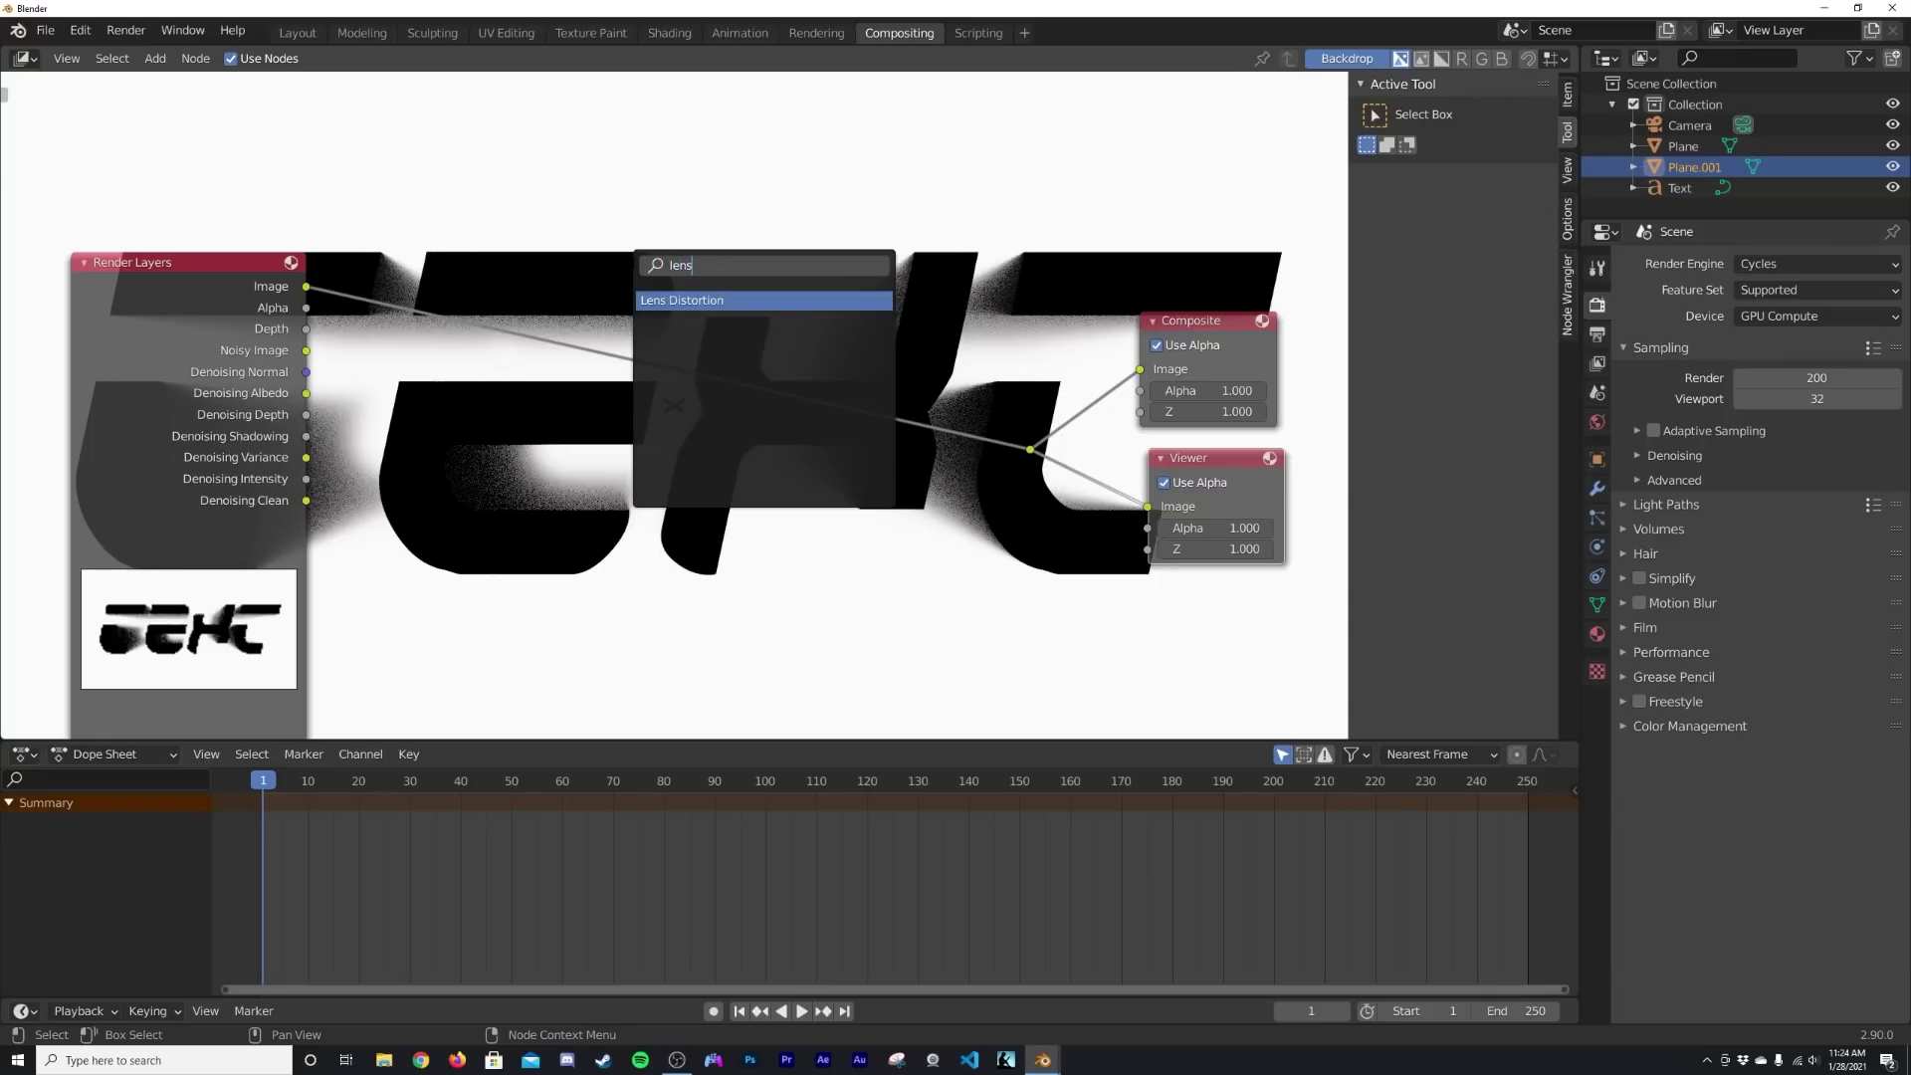
key(Return)
click(675, 349)
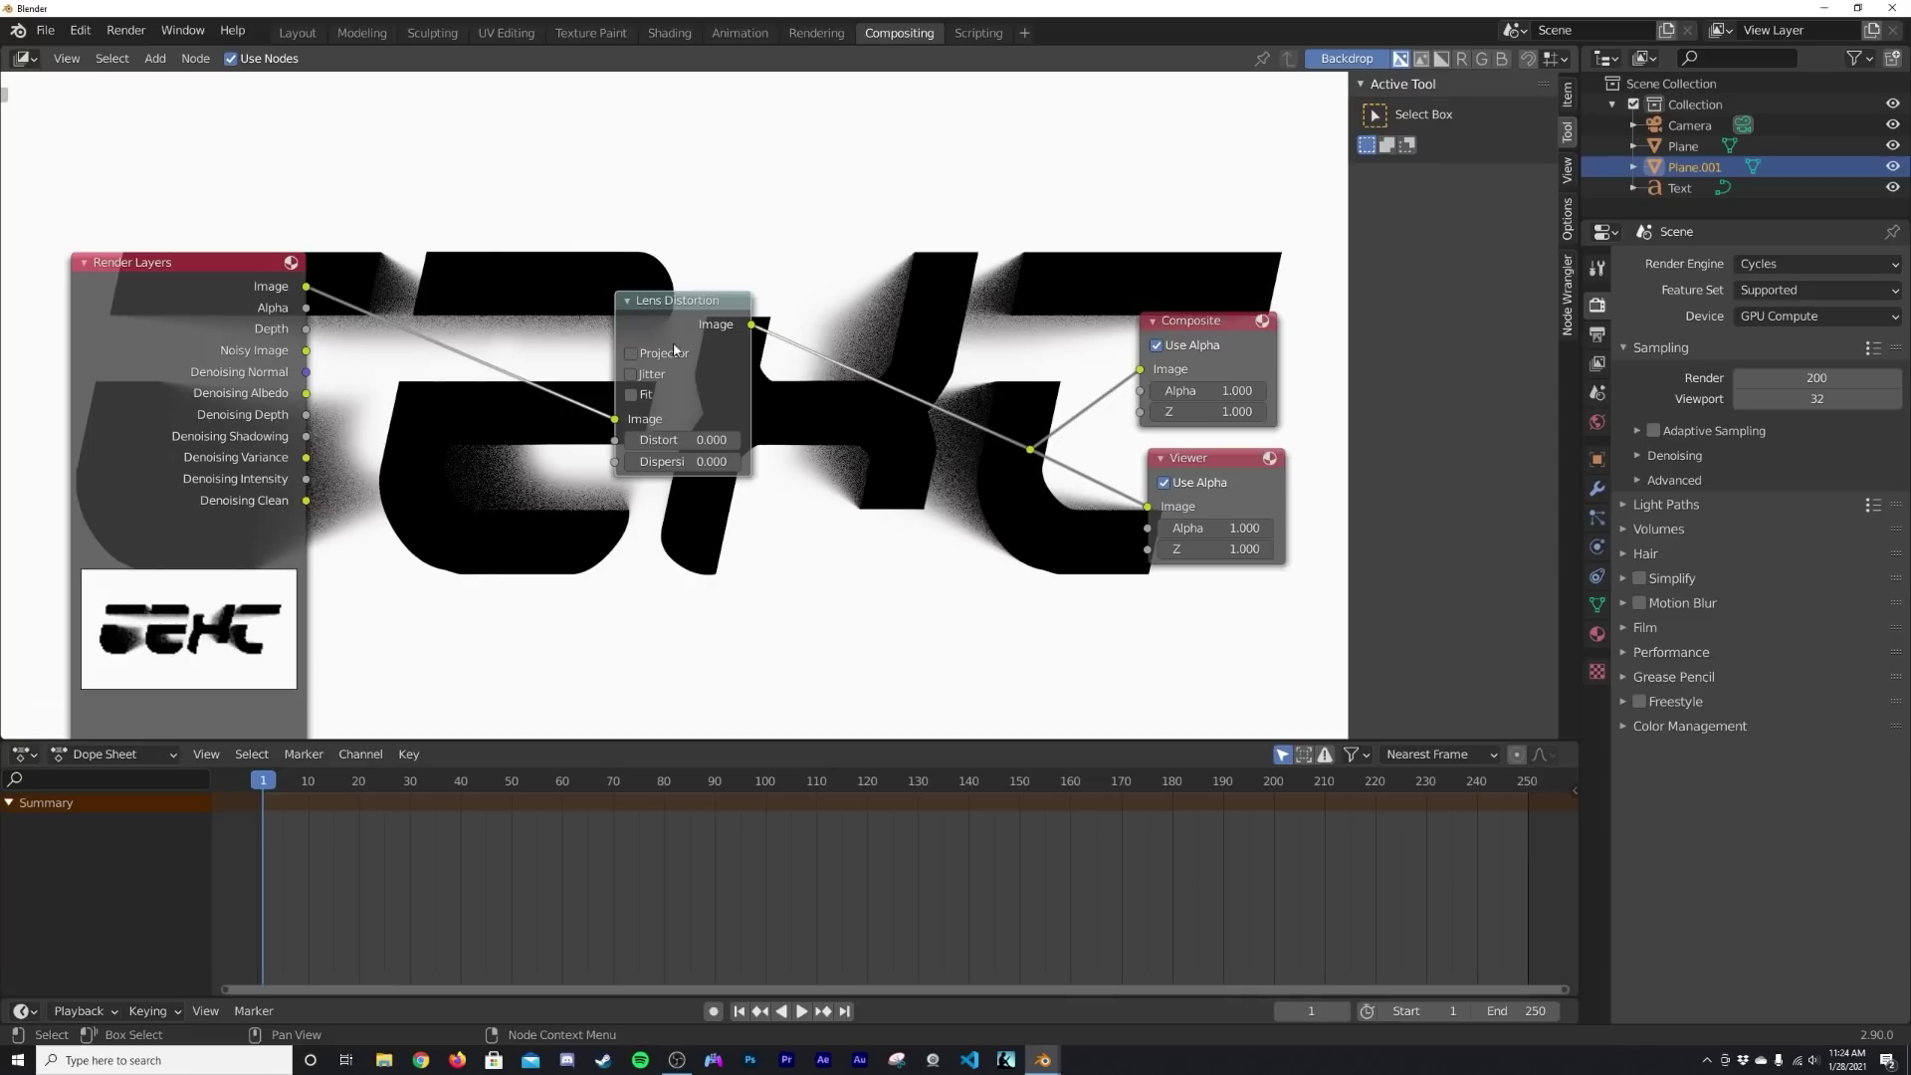
- Set the Lens Distortion node's dispersion to 0.200 and check the composited image in the Rendering workspace
click(738, 464)
middle_drag(774, 469, 821, 478)
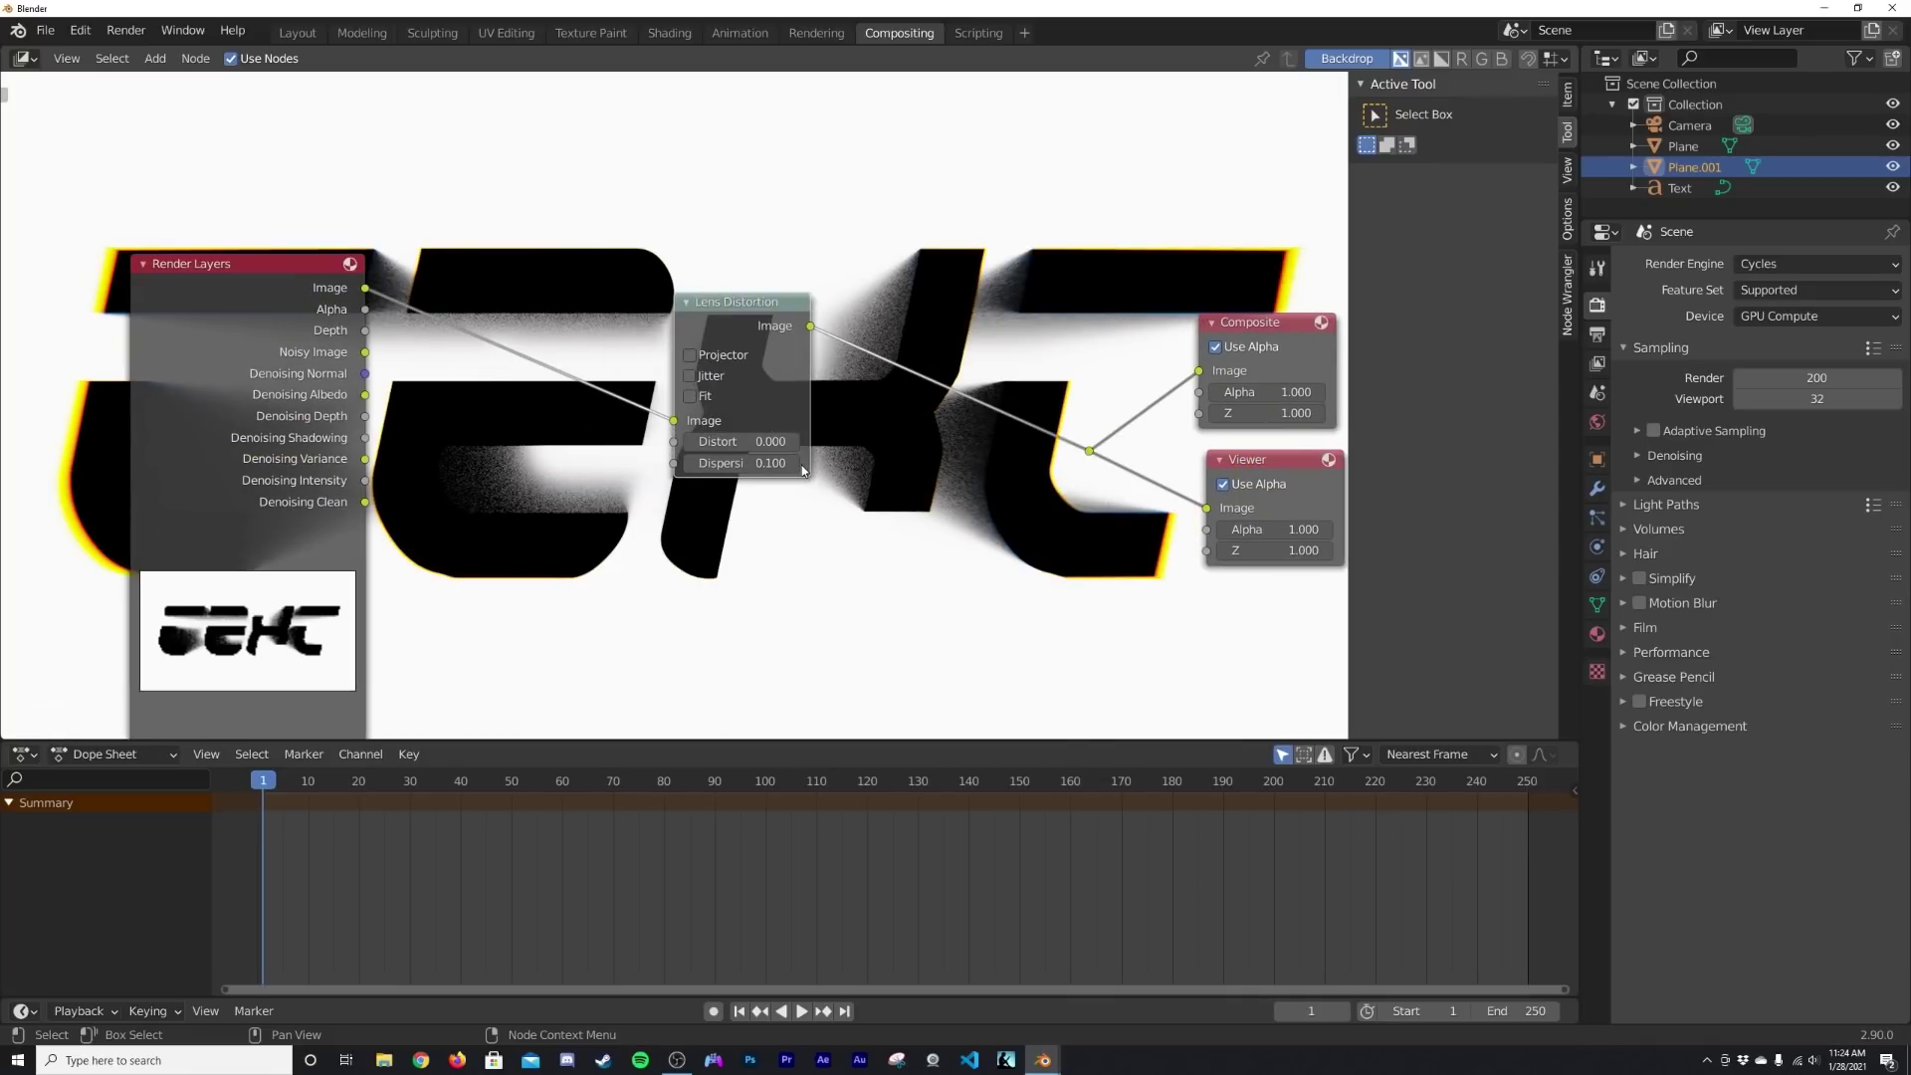
click(798, 464)
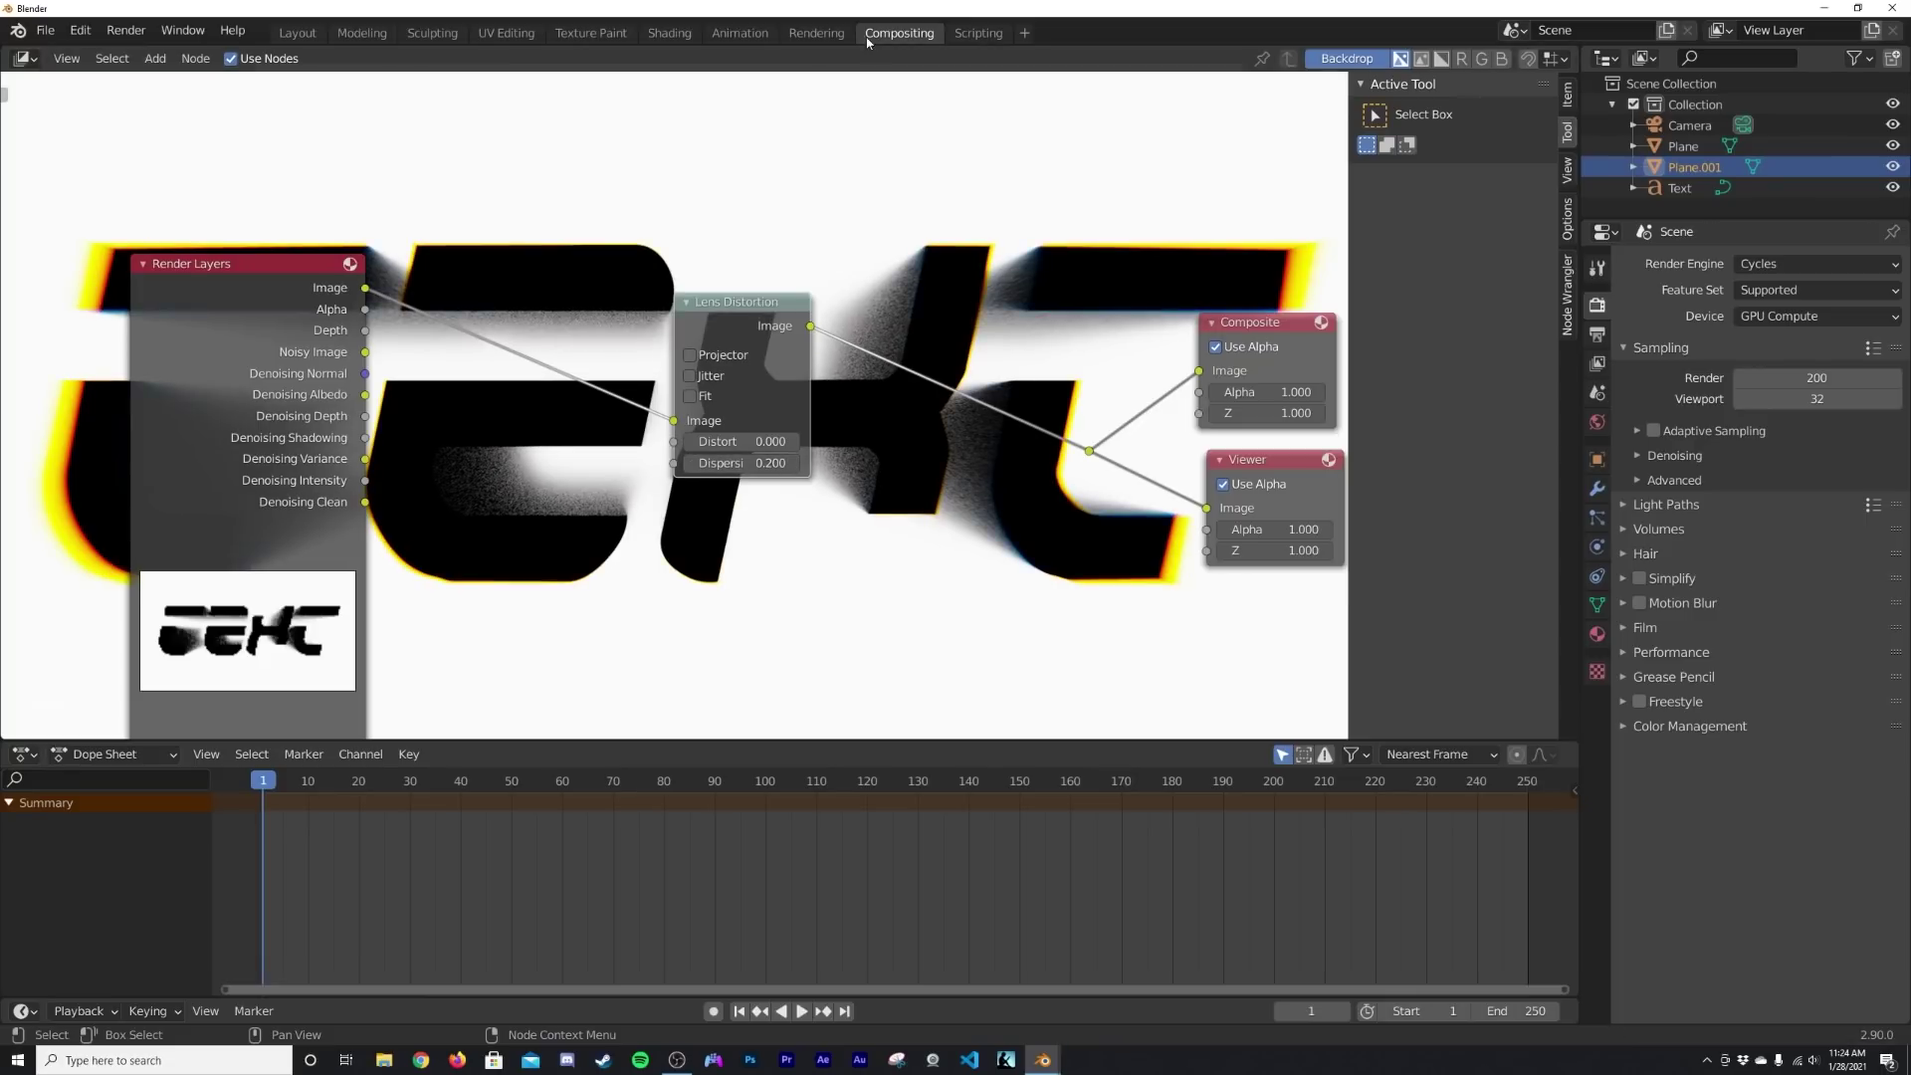
key(ctrl+Page_Up)
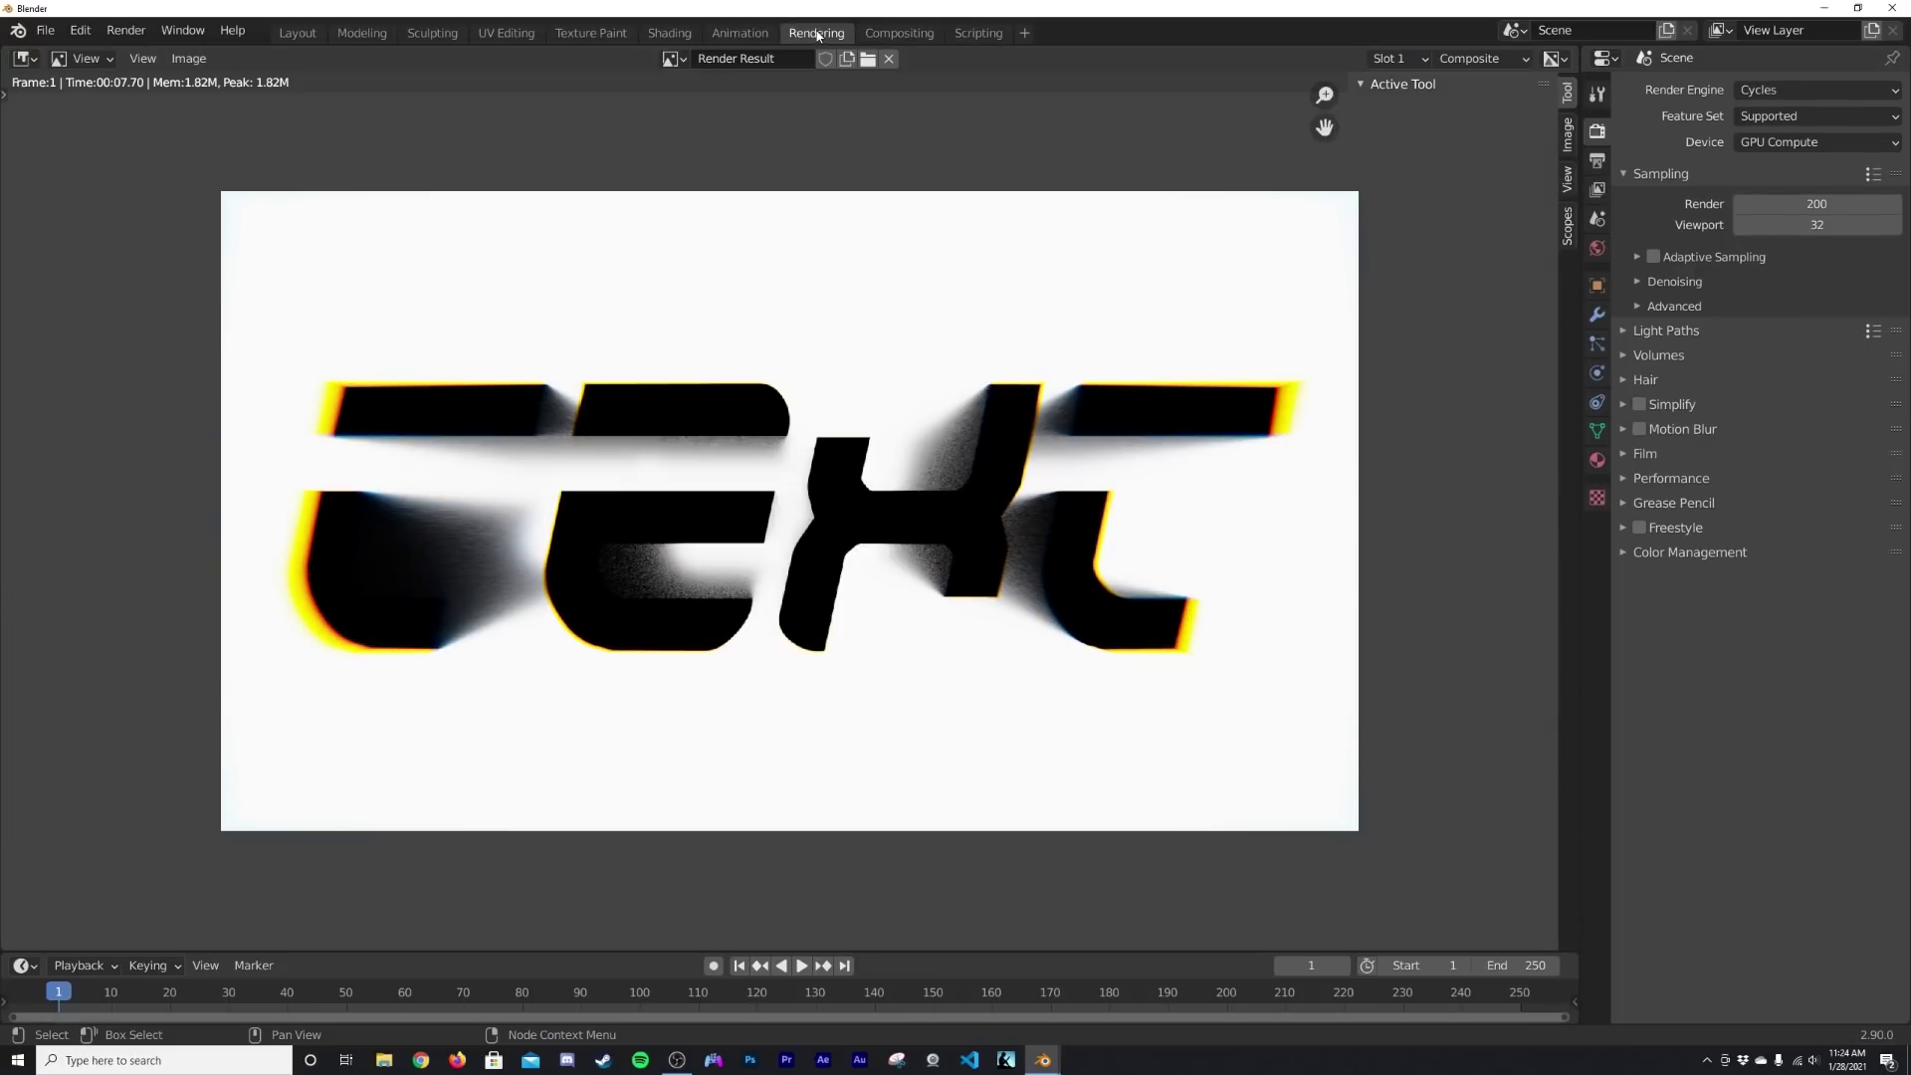
scroll(924, 417, down, 1)
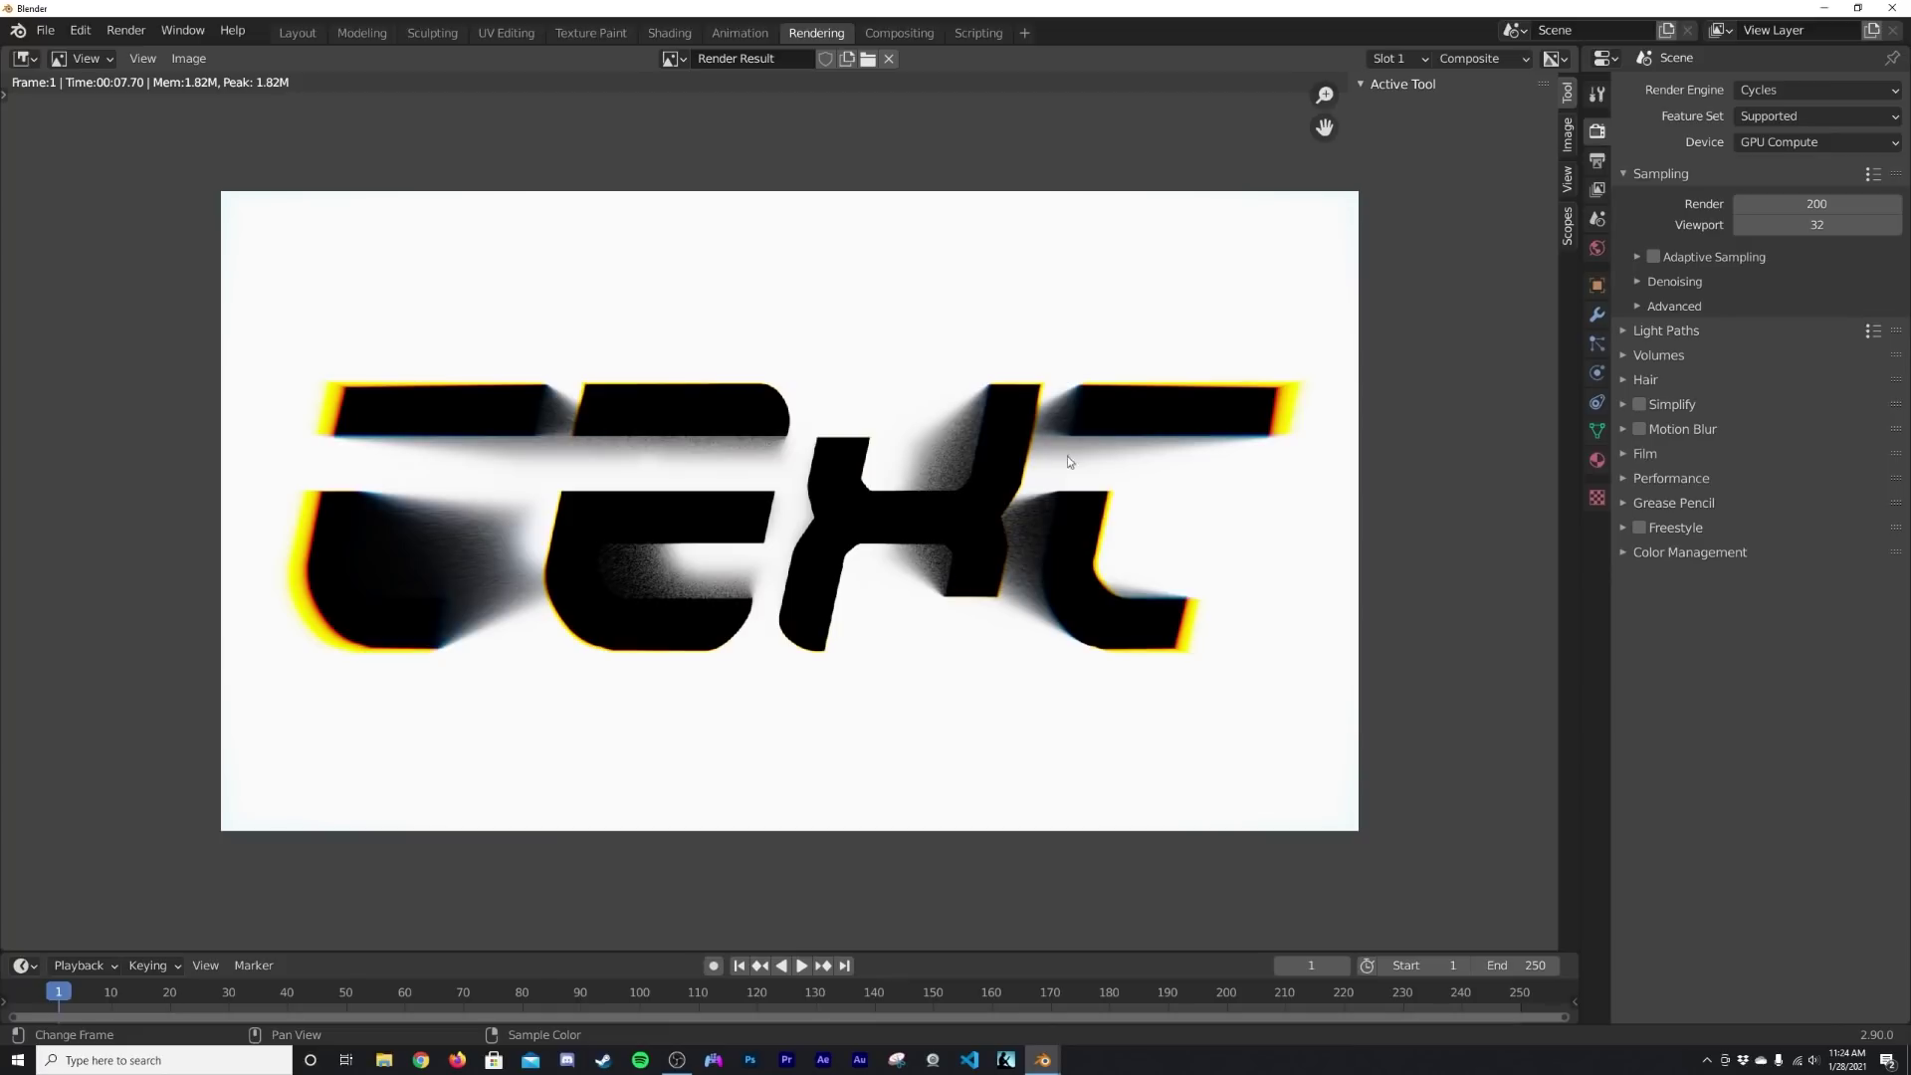
- Back in the Layout workspace, change the lower plane's emission color to a light blue
click(287, 40)
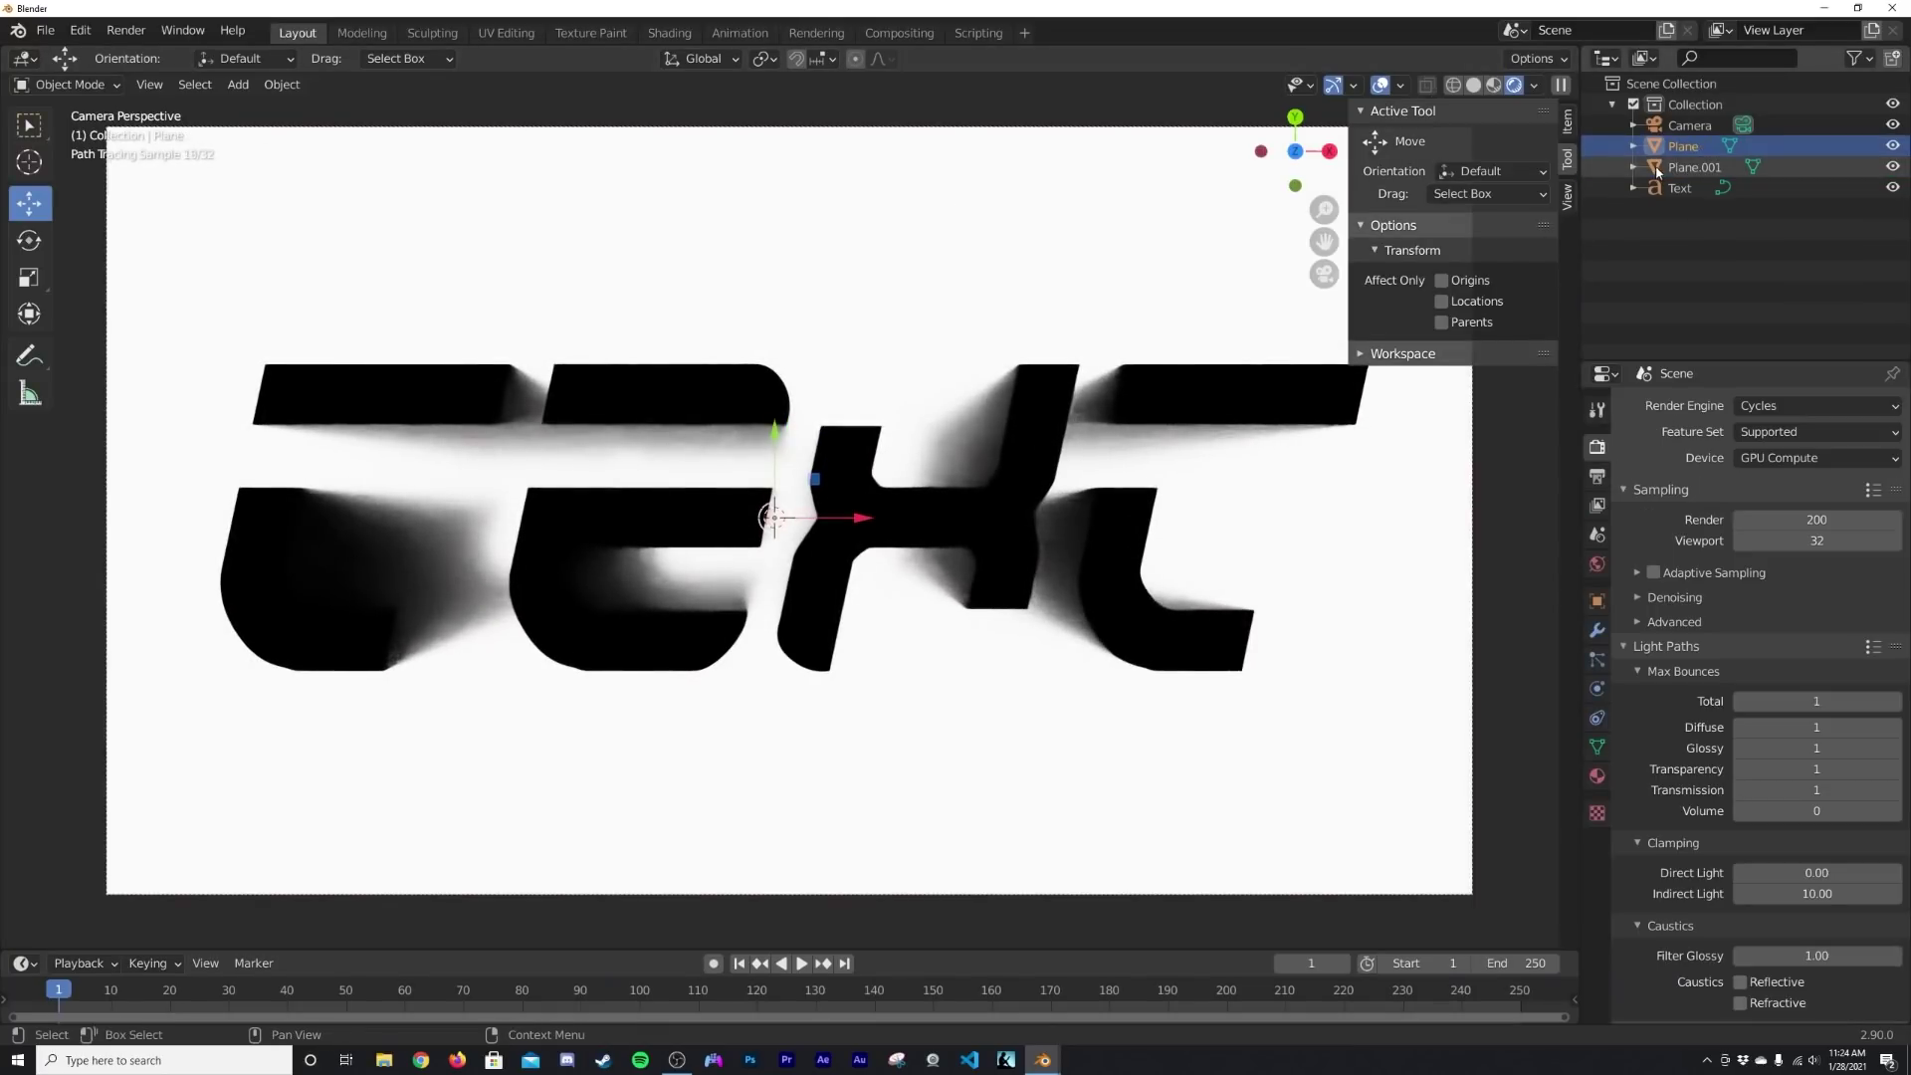
click(1692, 168)
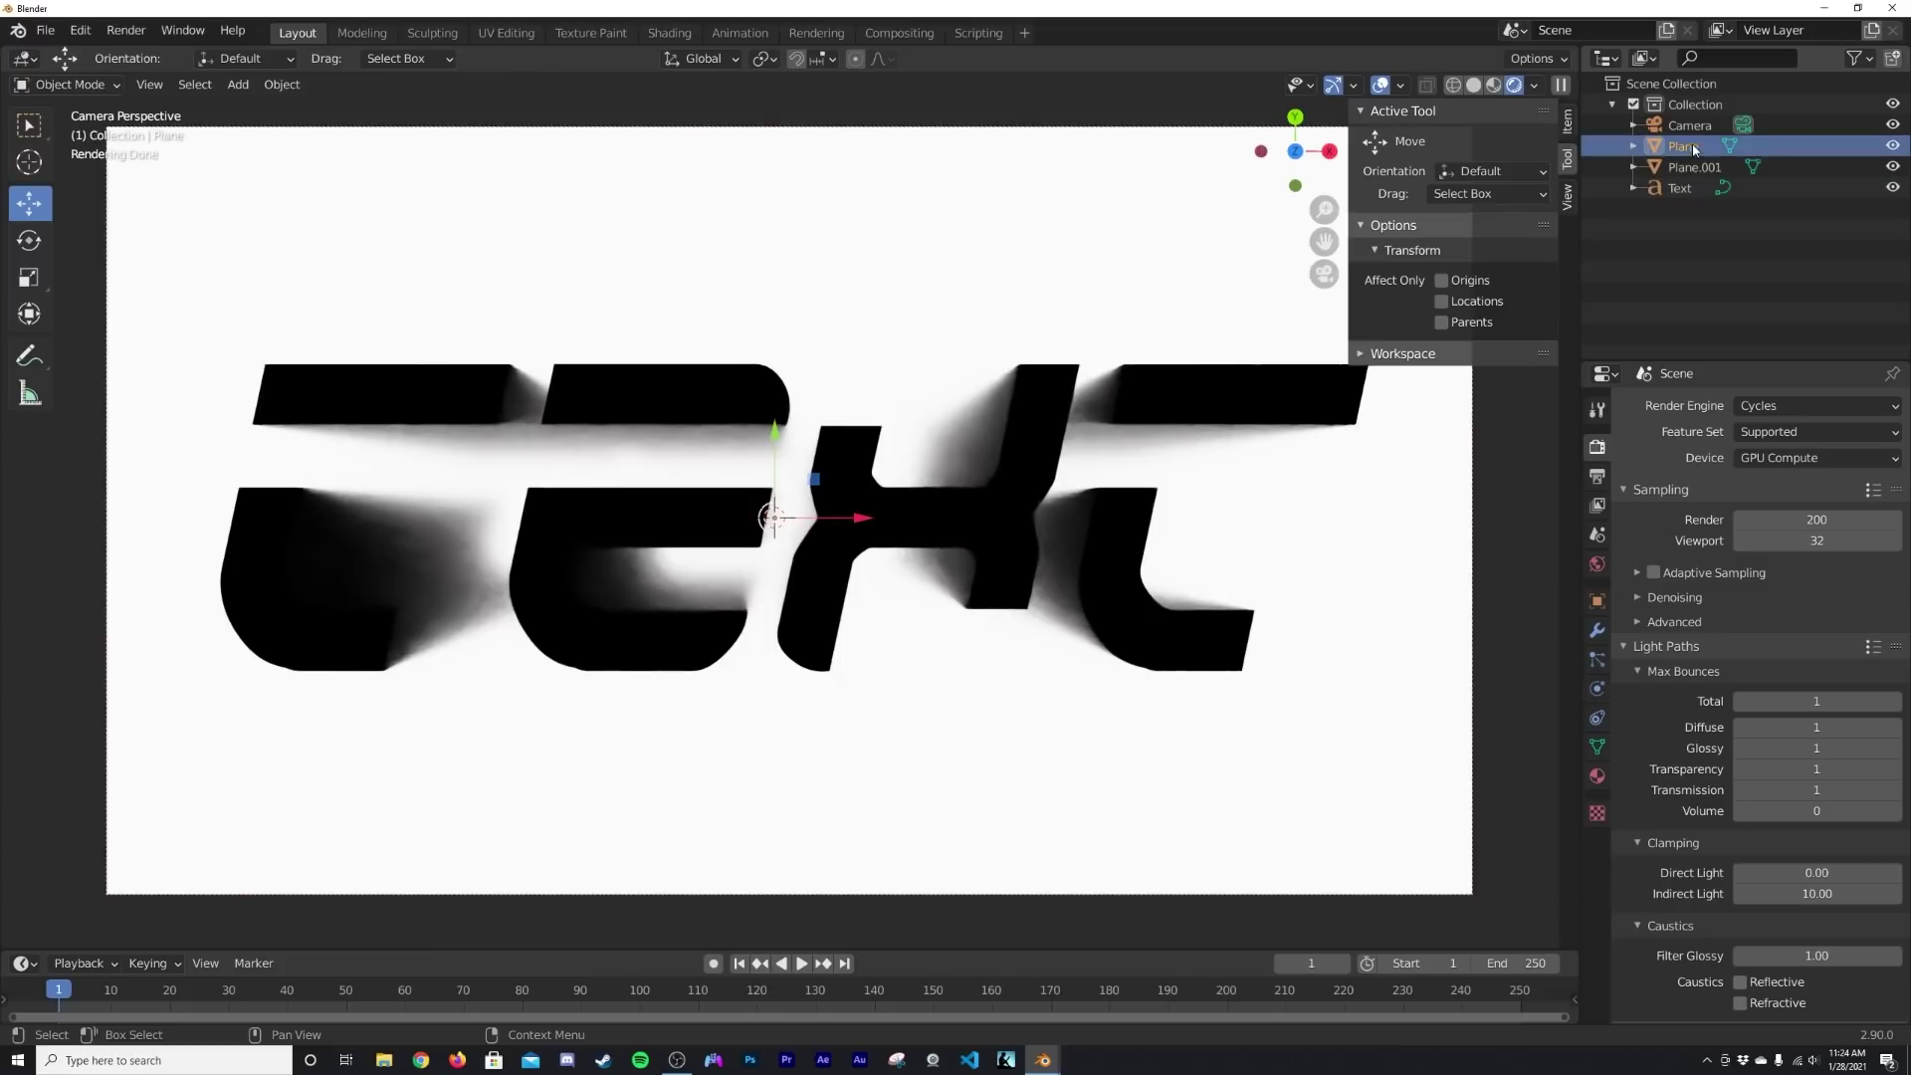
click(1598, 775)
click(1787, 600)
drag(1772, 379, 1787, 351)
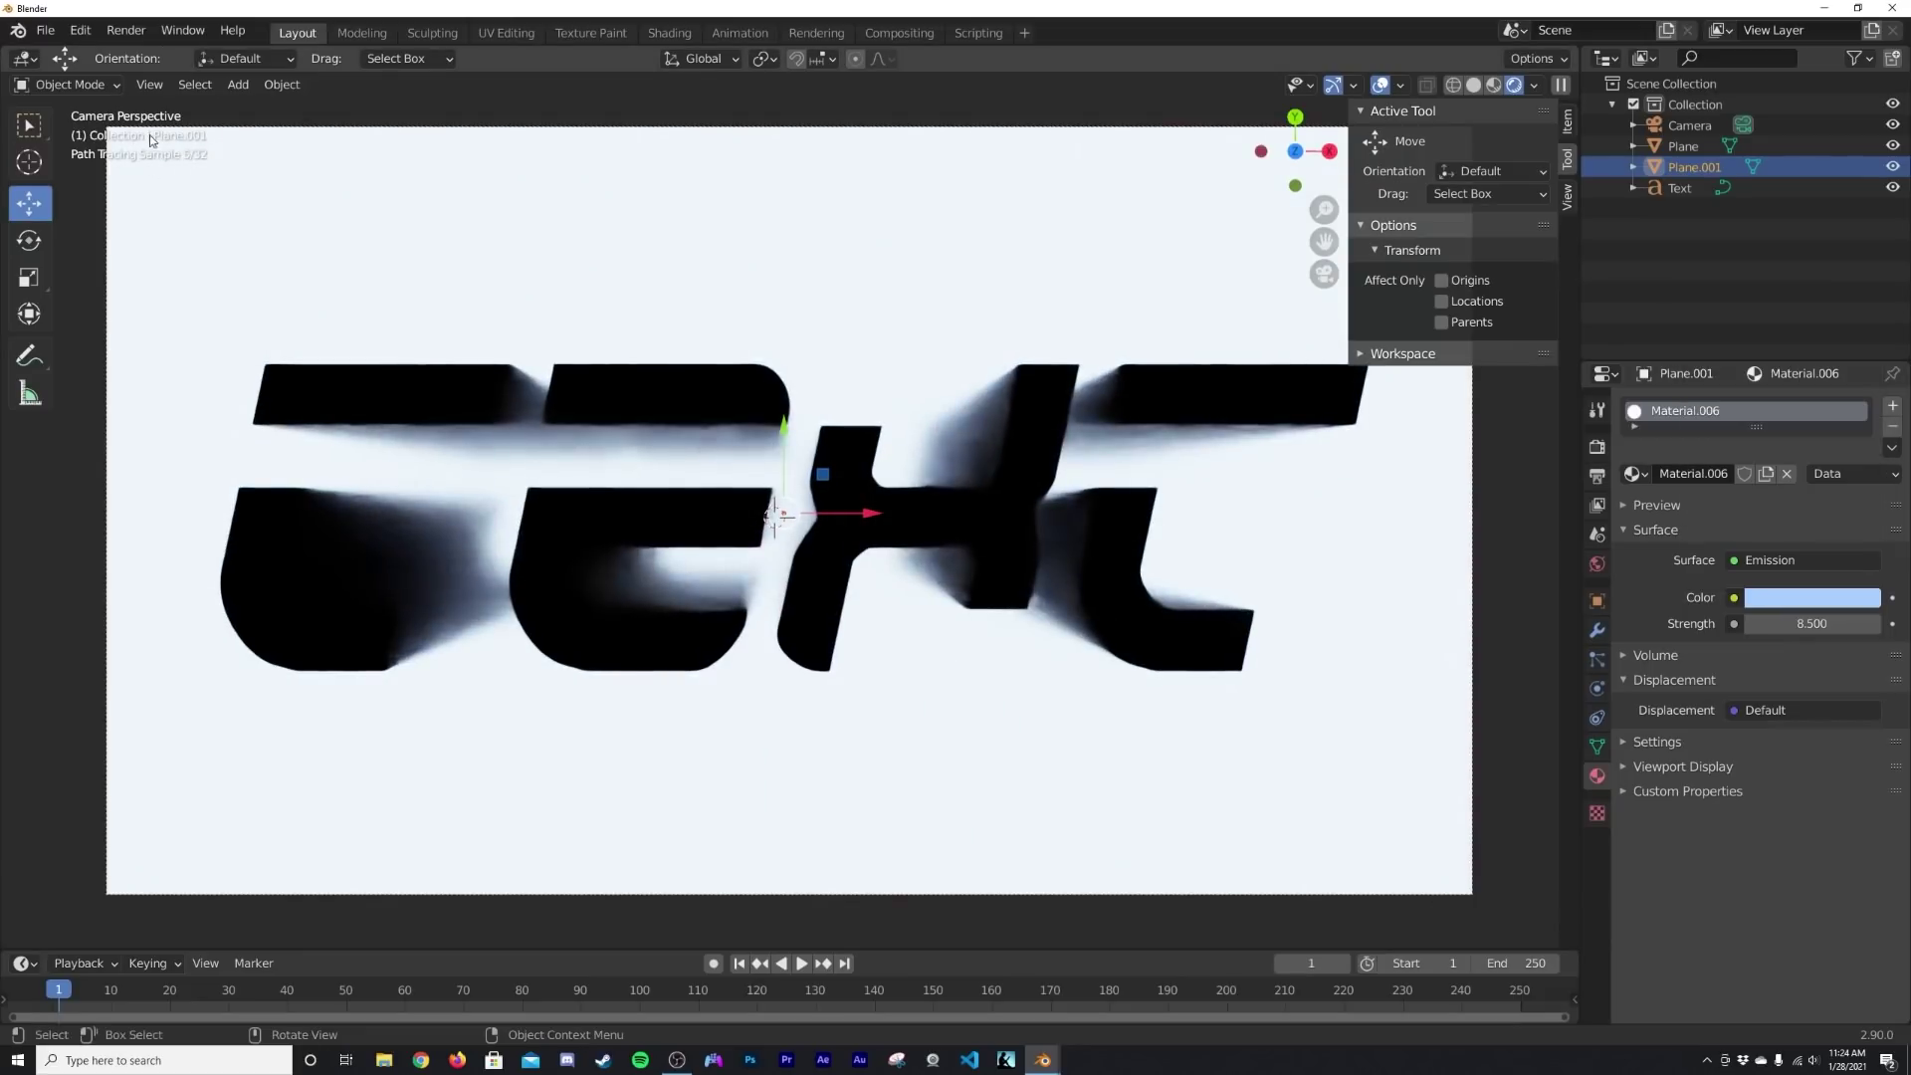
- Render the image again and inspect the blue-tinted text and its color fringes at several zoom levels
key(F12)
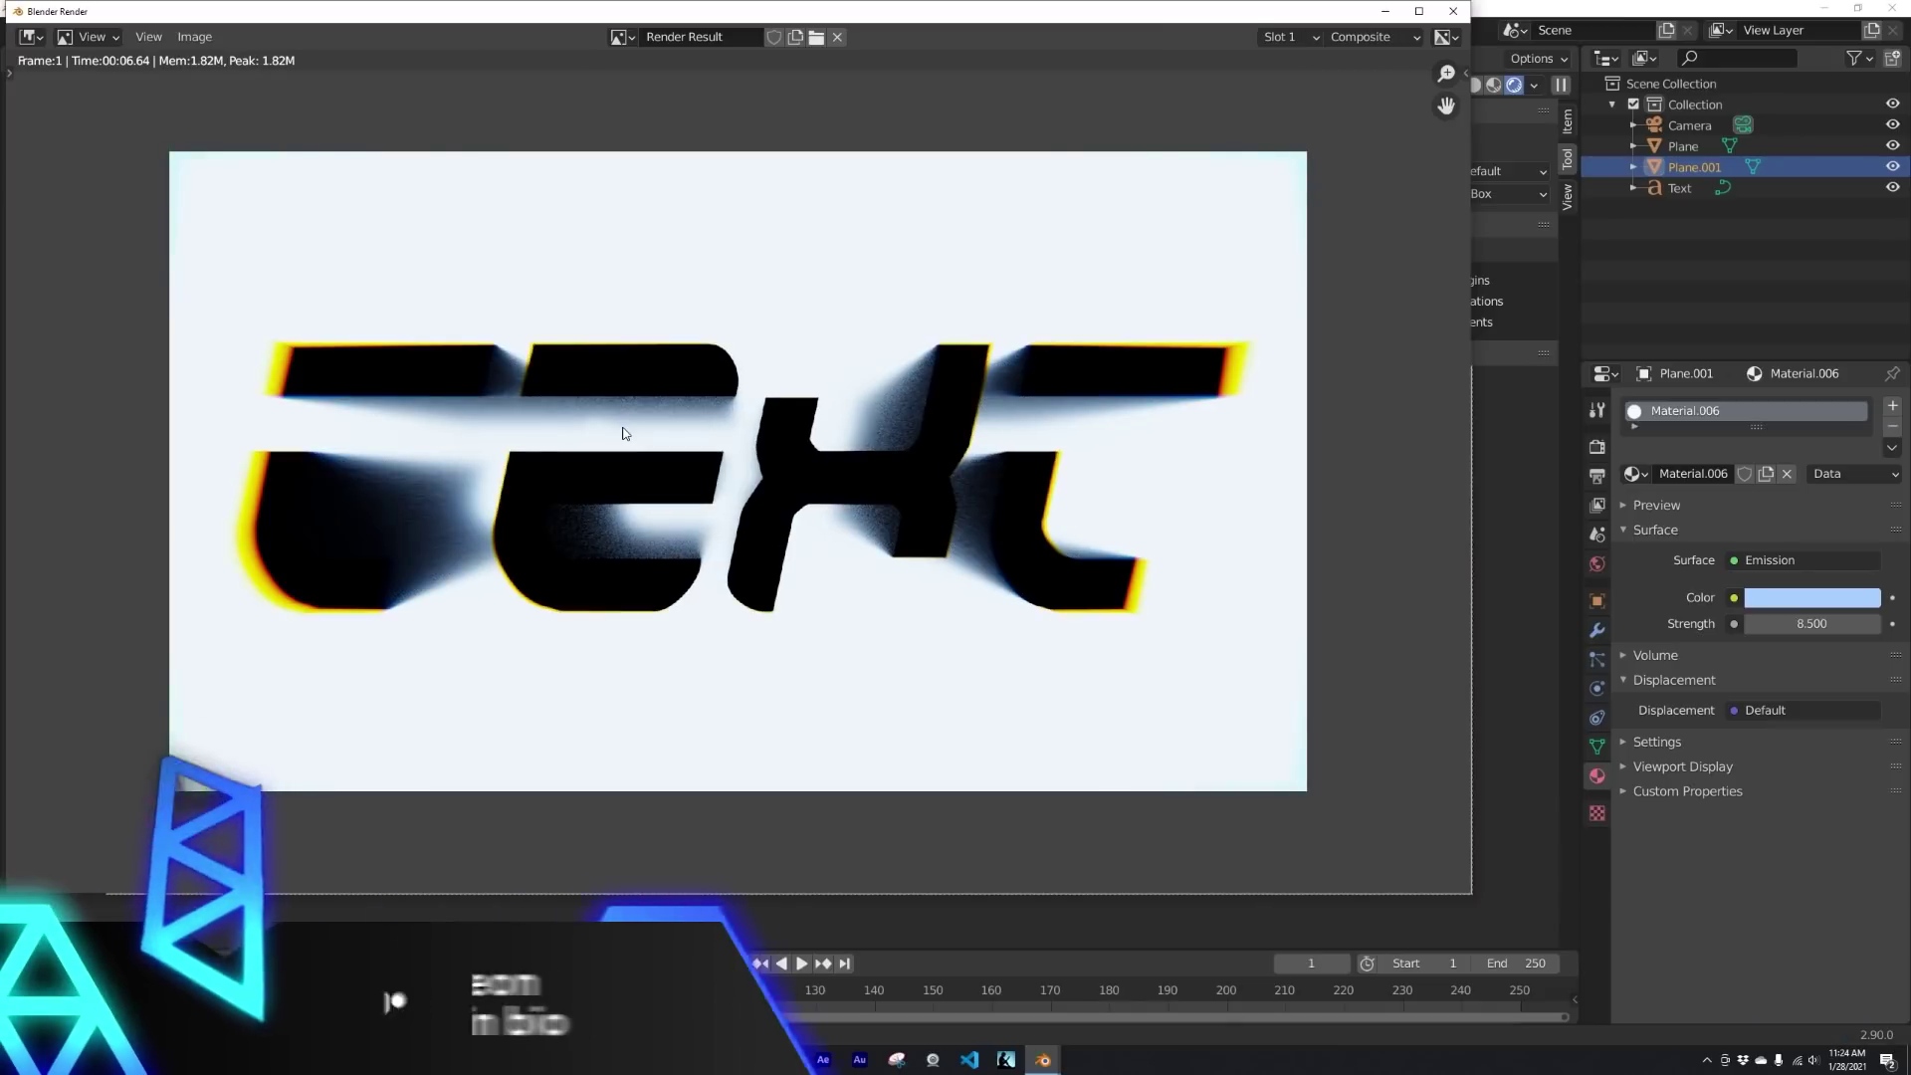
scroll(619, 430, up, 3)
key(Home)
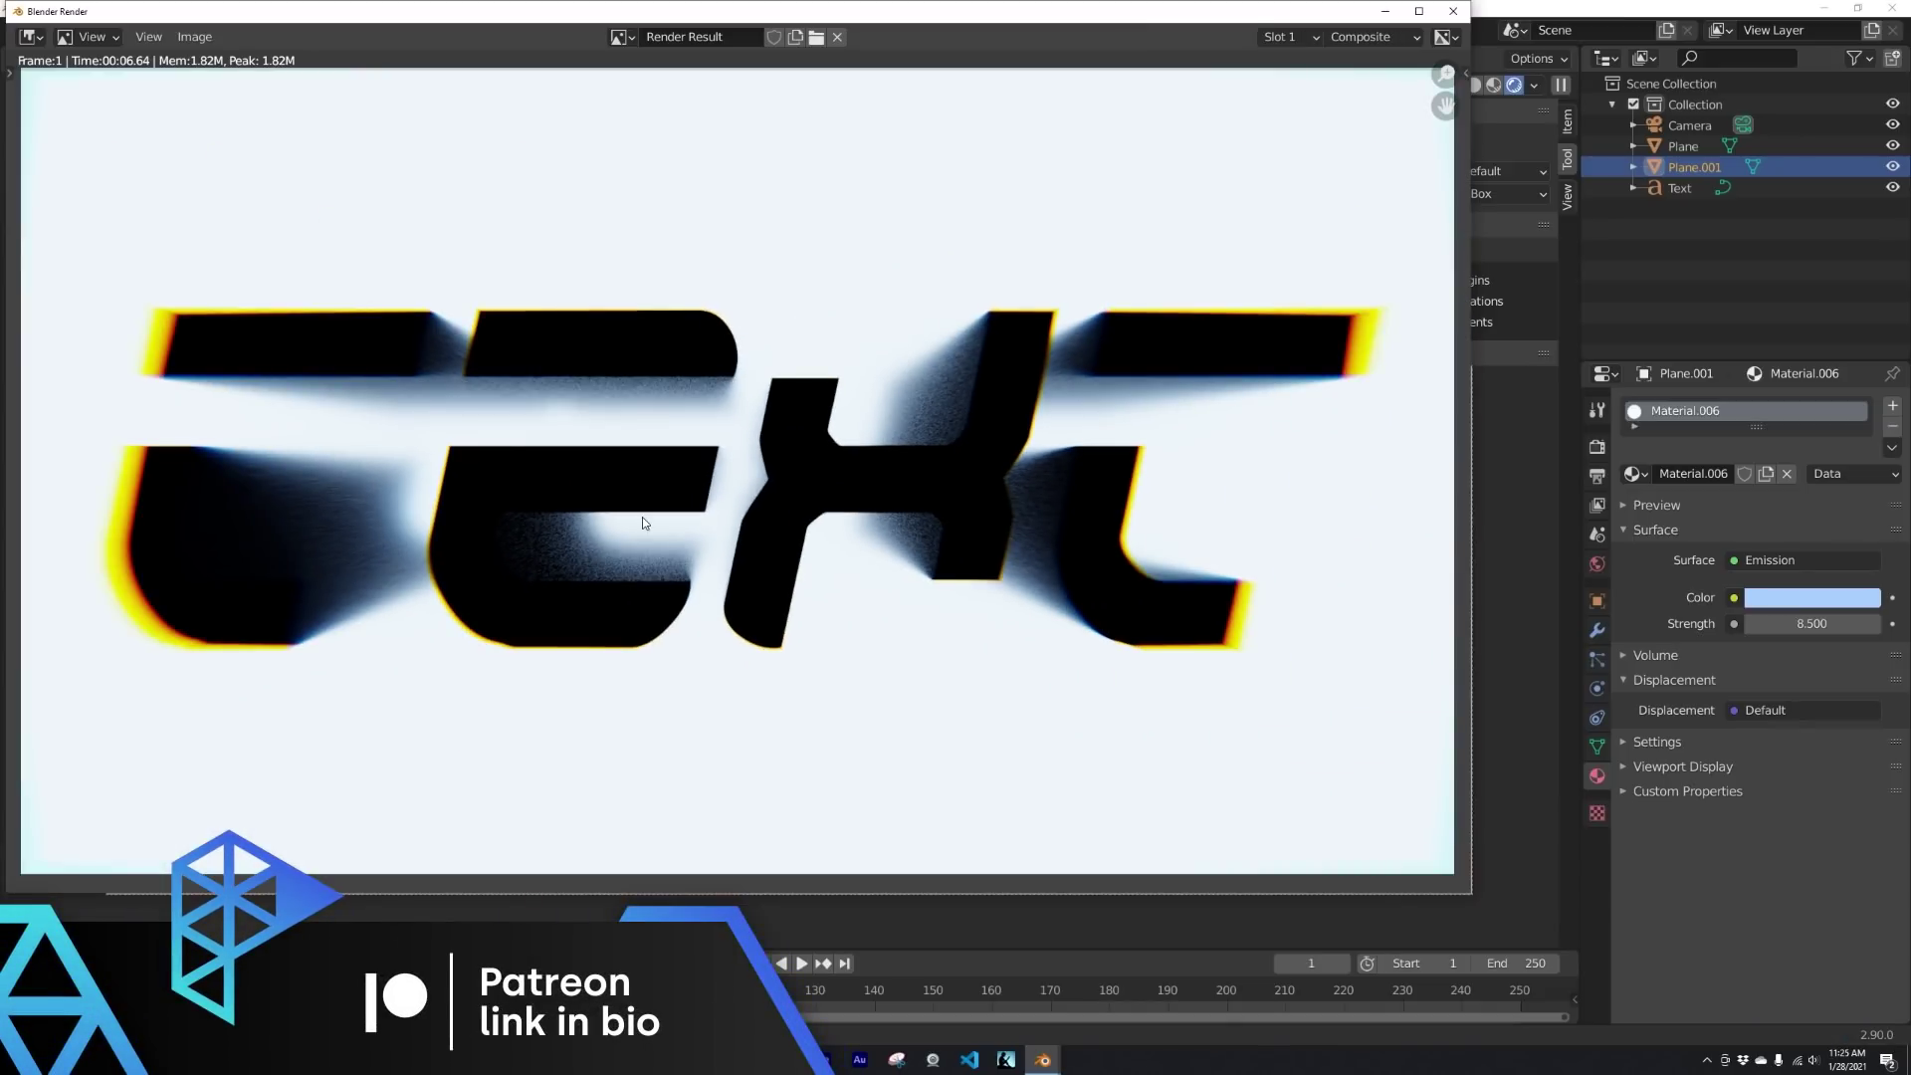
scroll(642, 519, down, 4)
scroll(647, 522, up, 1)
scroll(652, 527, up, 3)
scroll(666, 543, down, 2)
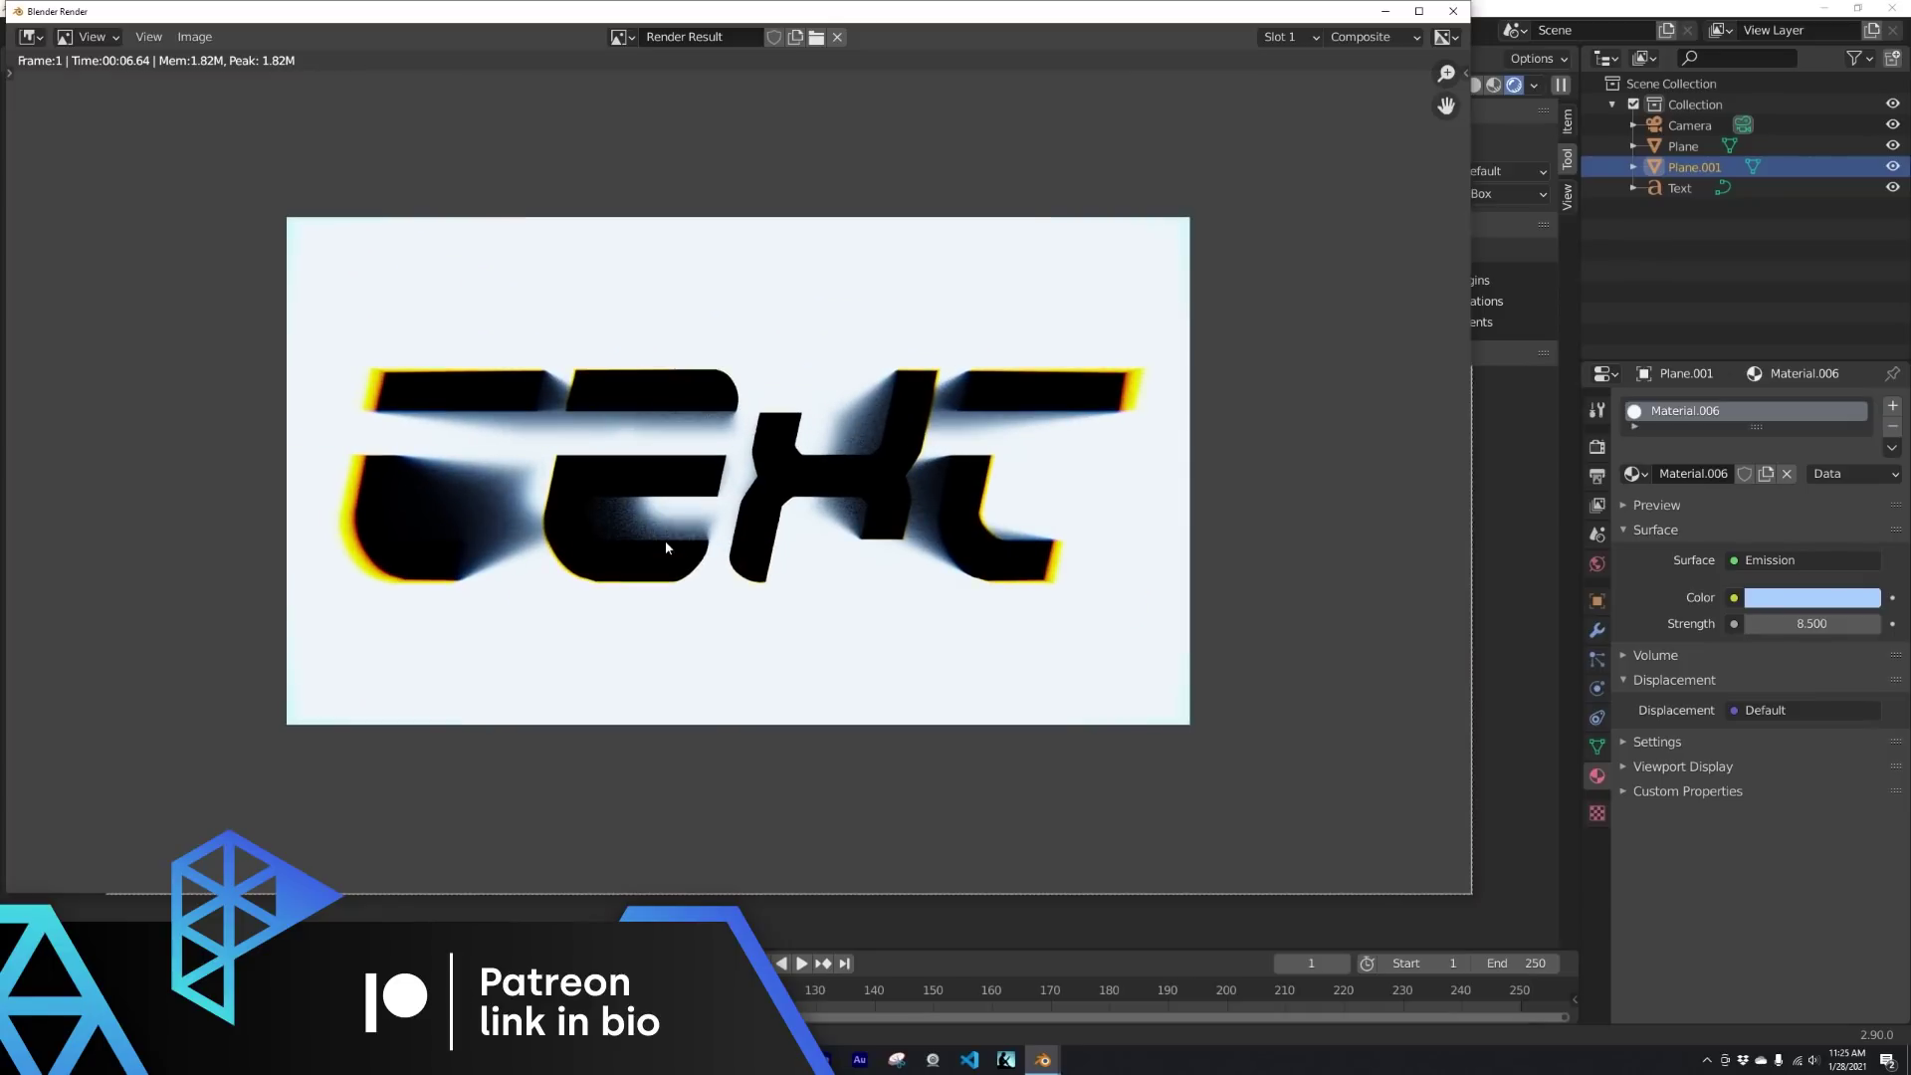